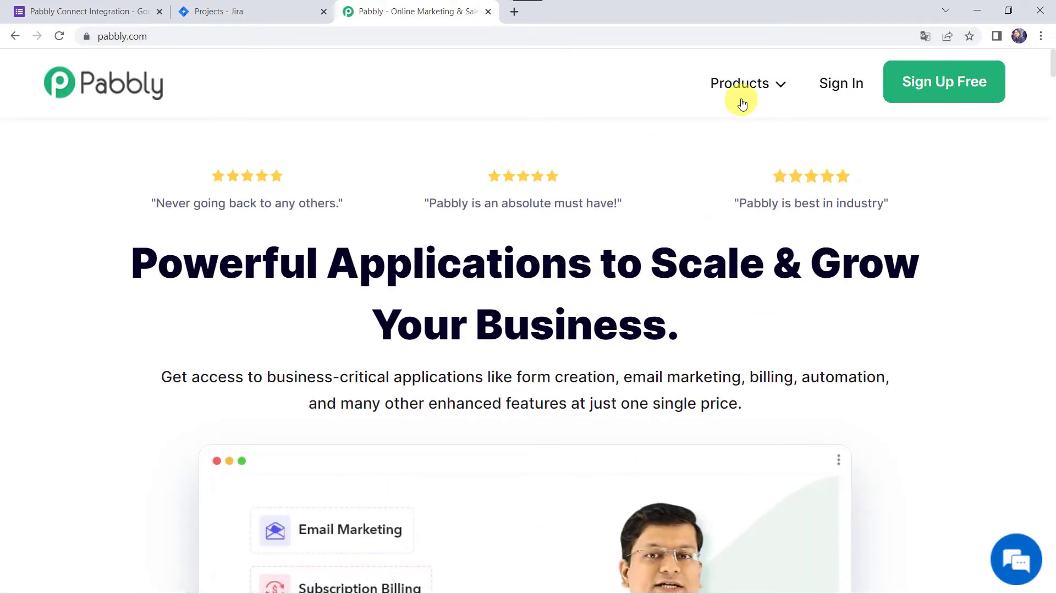
Step: Go to the Pabbly Connect product page, sign in to the account and access the Pabbly Connect app
mouse_move(745, 90)
click(368, 306)
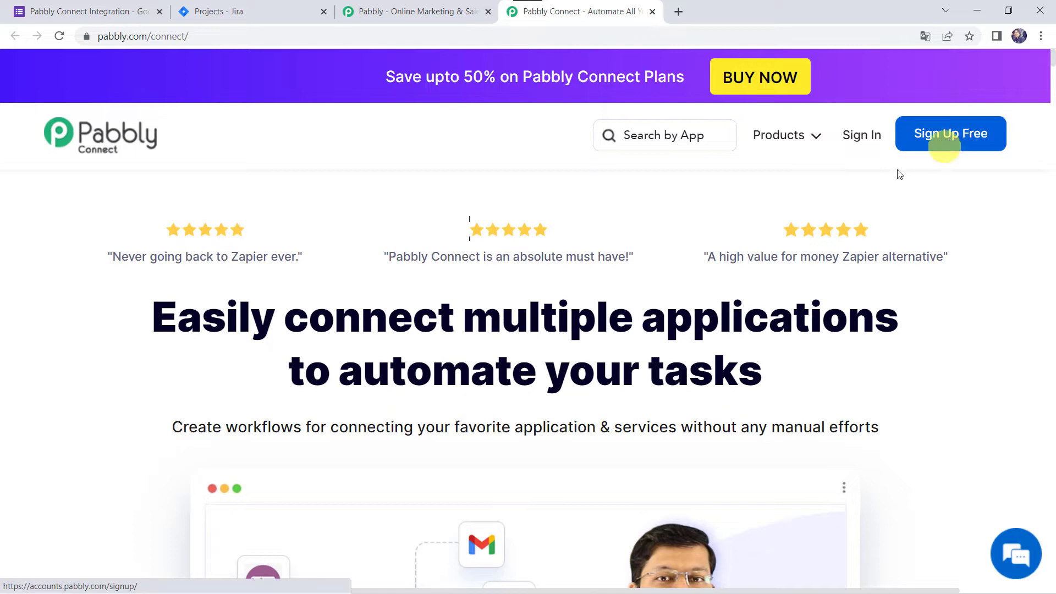
click(873, 140)
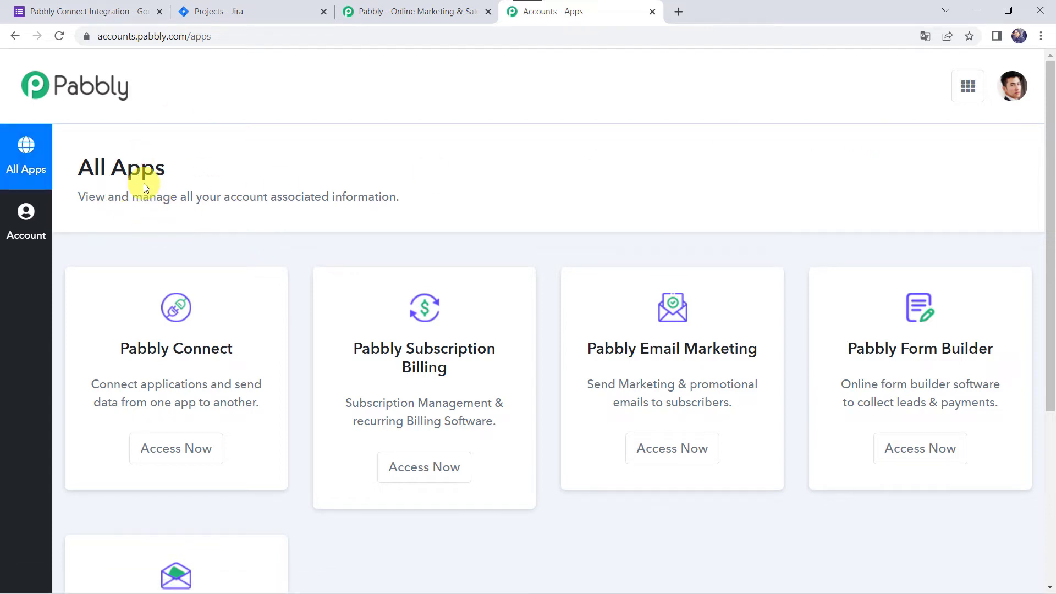
click(174, 446)
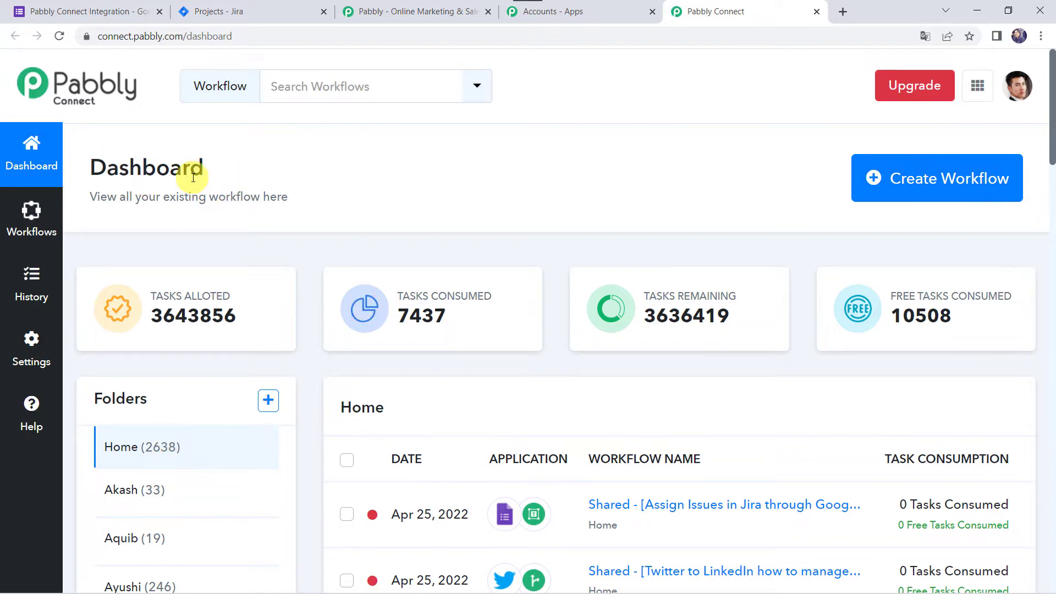
Step: Create a new workflow named "Google Forms to Jira Integration"
scroll(566, 398, down, 4)
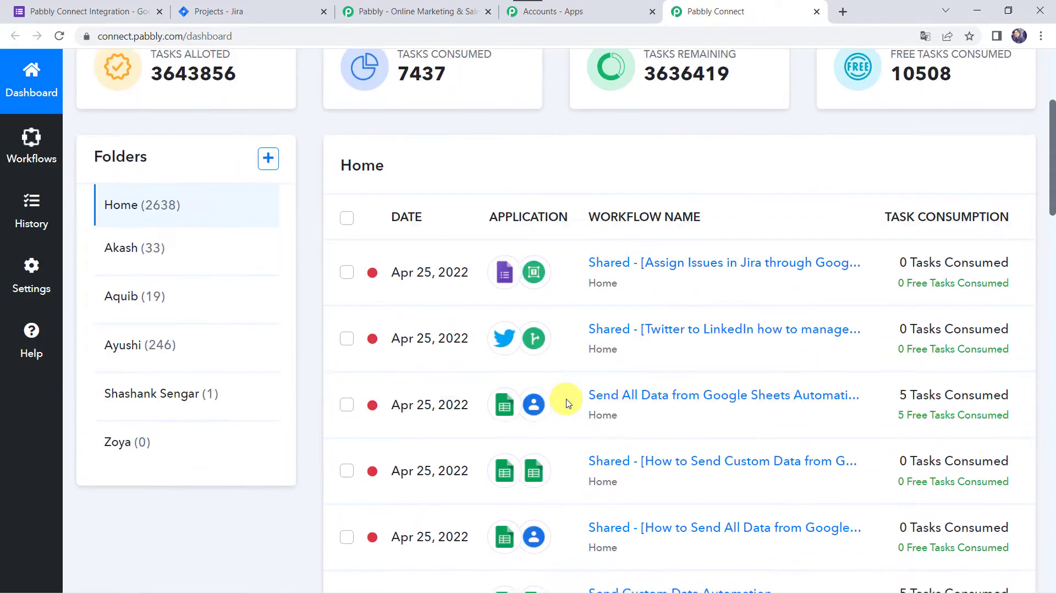
scroll(566, 399, up, 4)
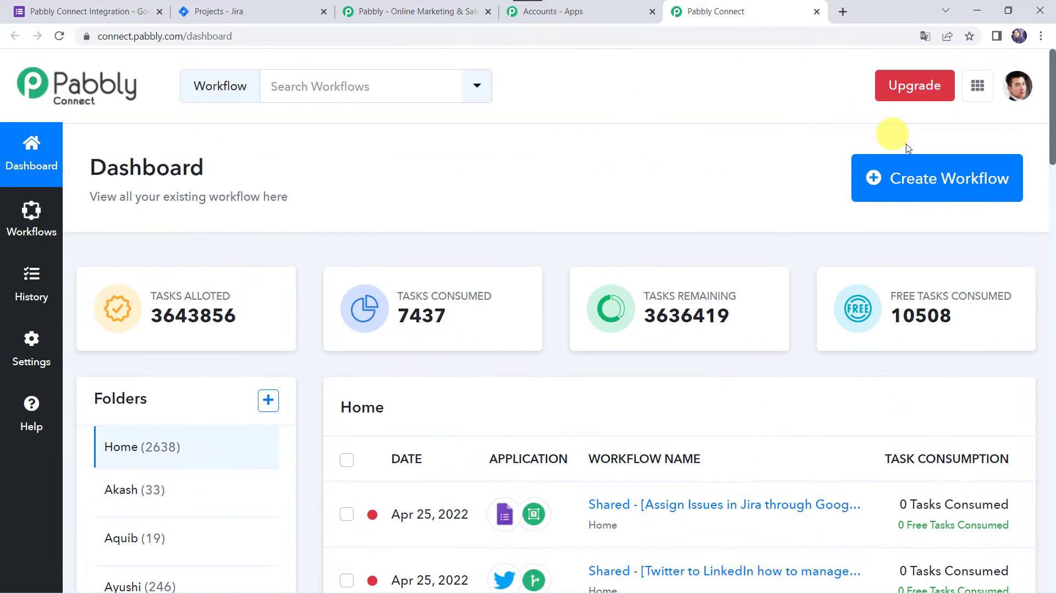
click(906, 180)
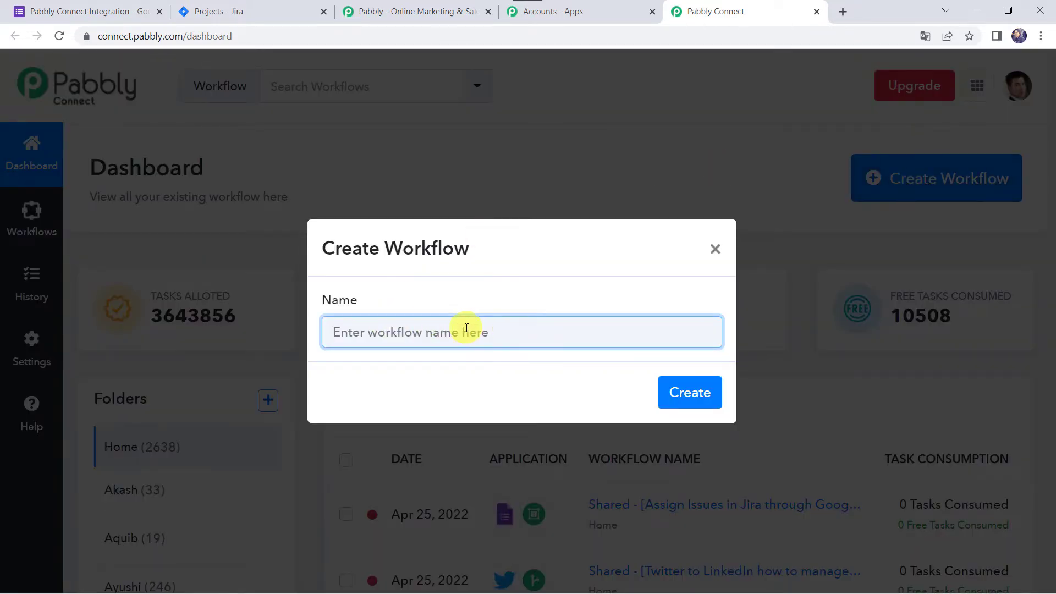
text(G)
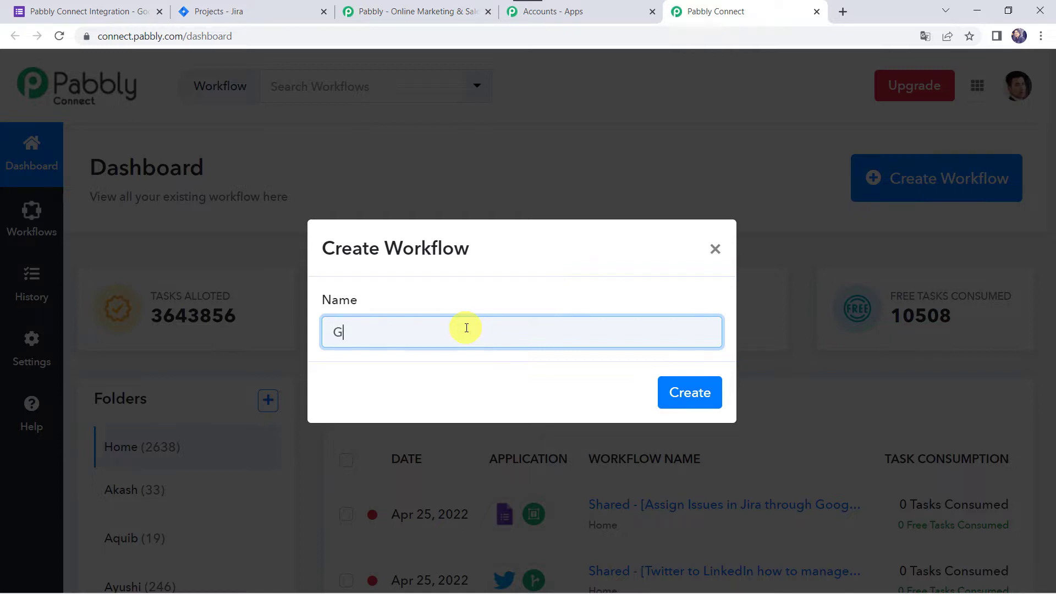
text(oogle Forms to Jira Inte)
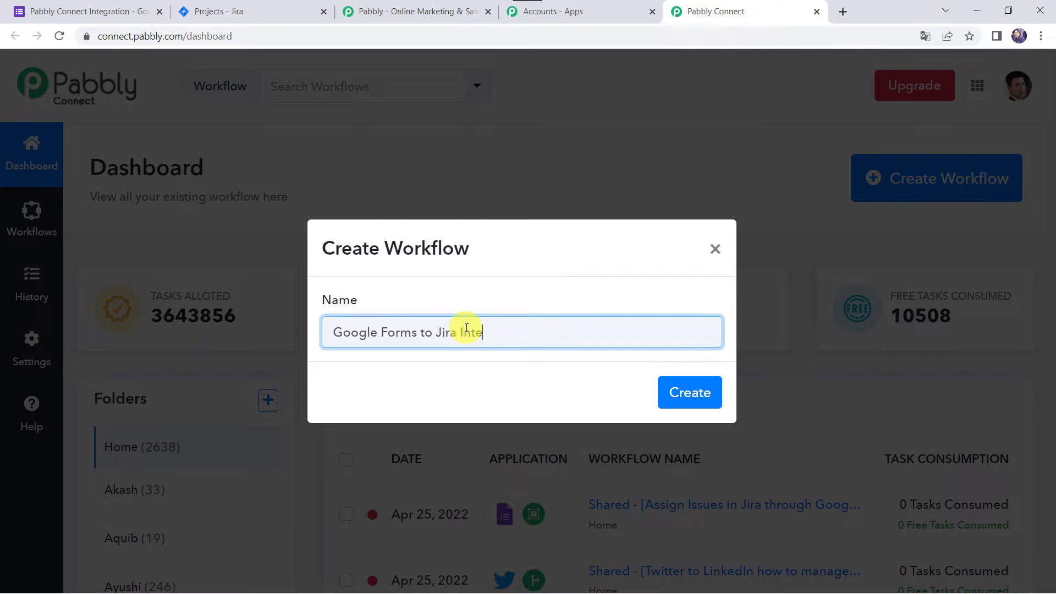
text(gration)
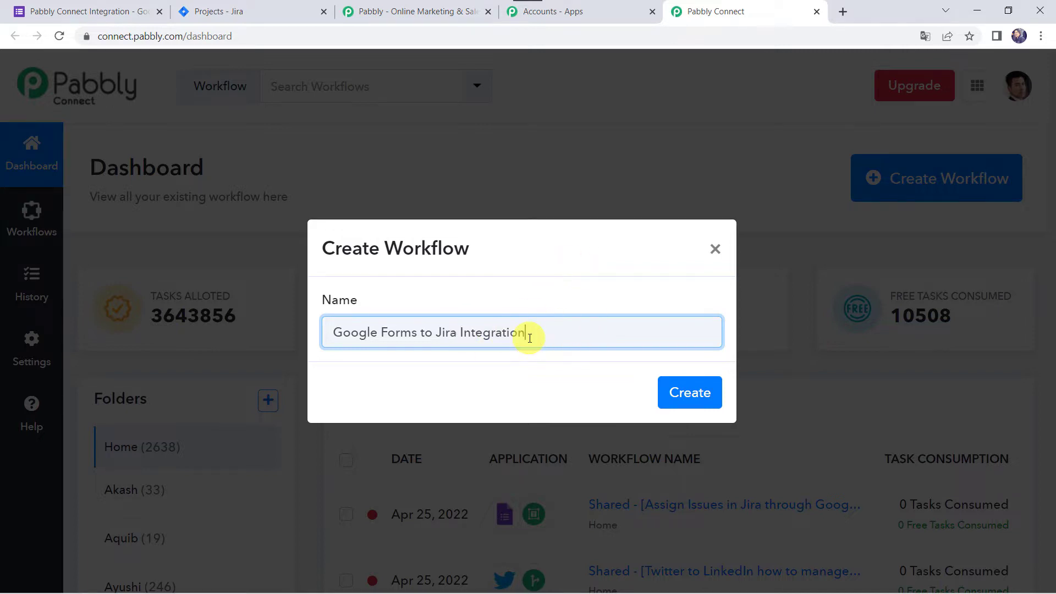
click(700, 396)
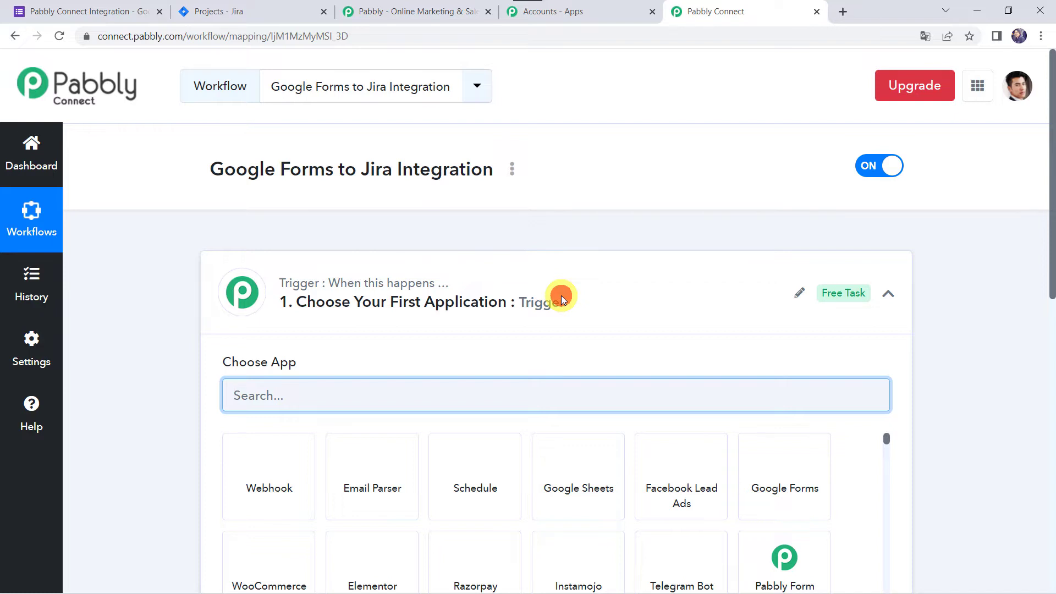
Step: Set the workflow's trigger application to Google Forms with the trigger event New Response Received
click(561, 295)
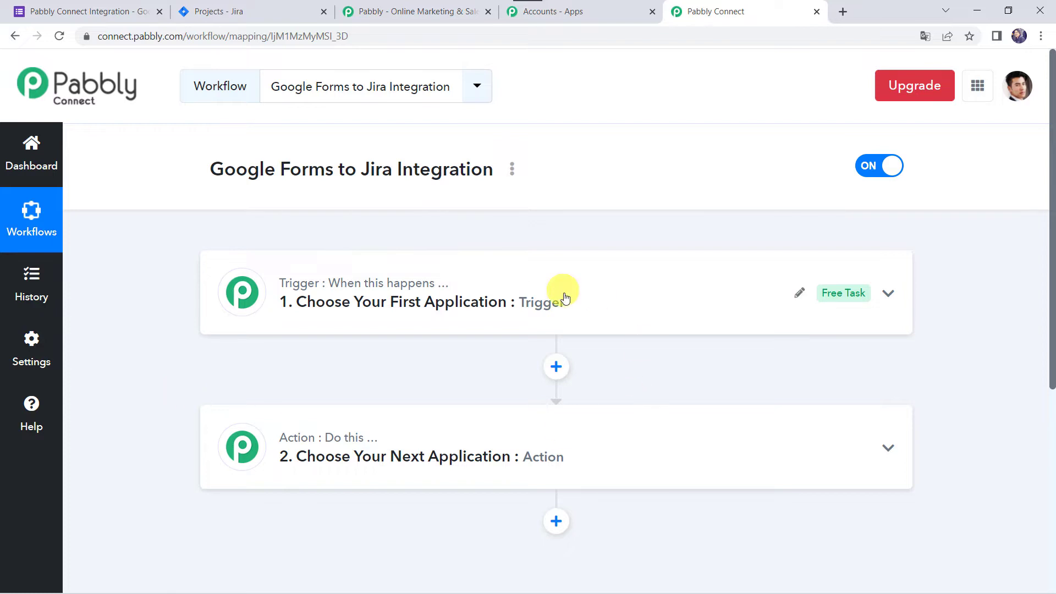
click(589, 294)
click(280, 401)
text(Goo)
click(396, 494)
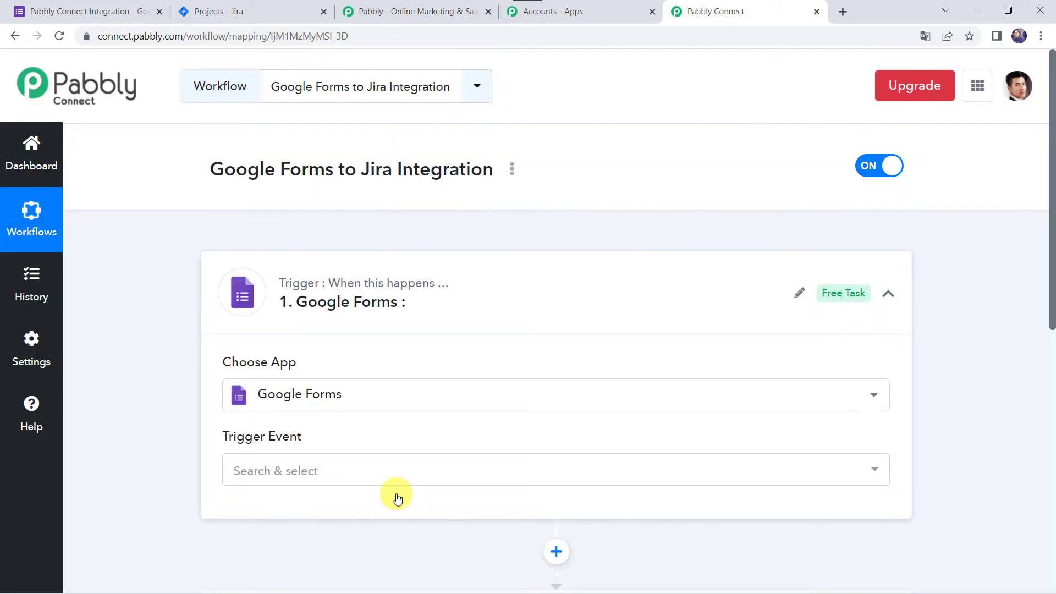
scroll(398, 498, down, 2)
click(307, 361)
click(308, 435)
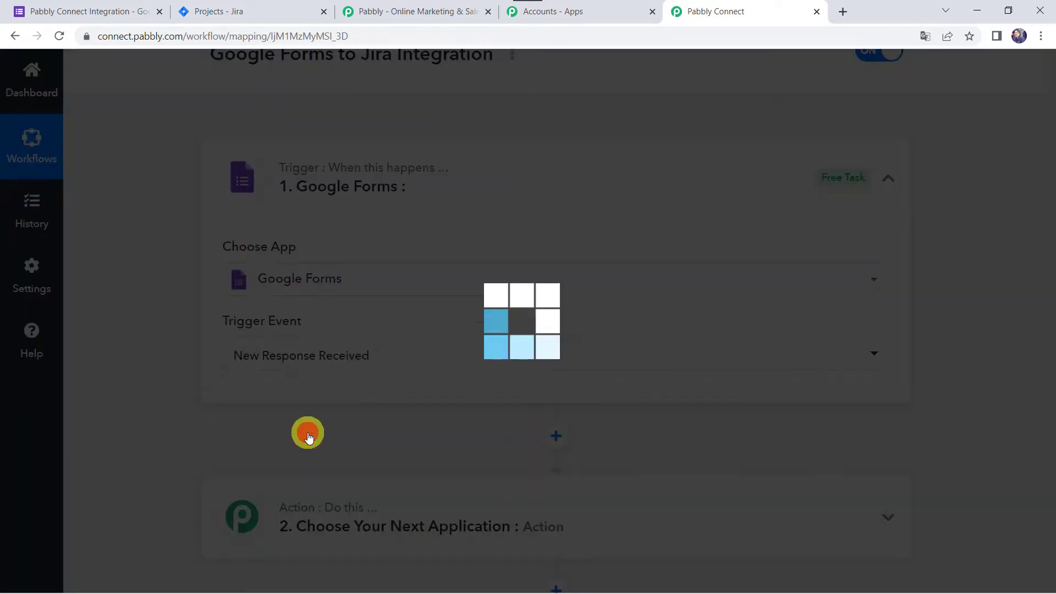
Step: Copy the webhook URL provided for the Google Forms trigger
scroll(308, 438, down, 2)
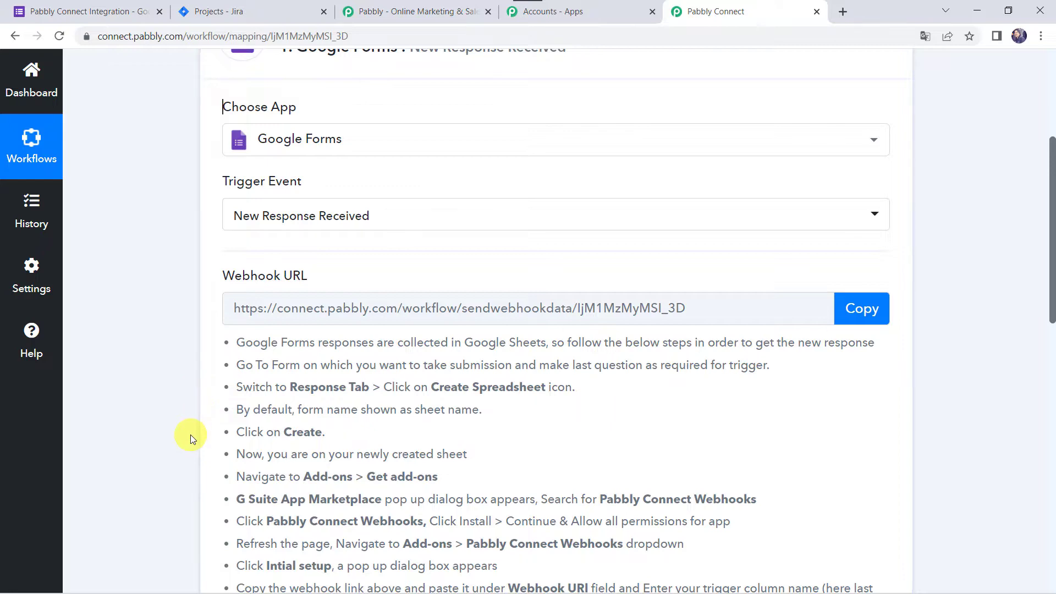
scroll(189, 436, down, 2)
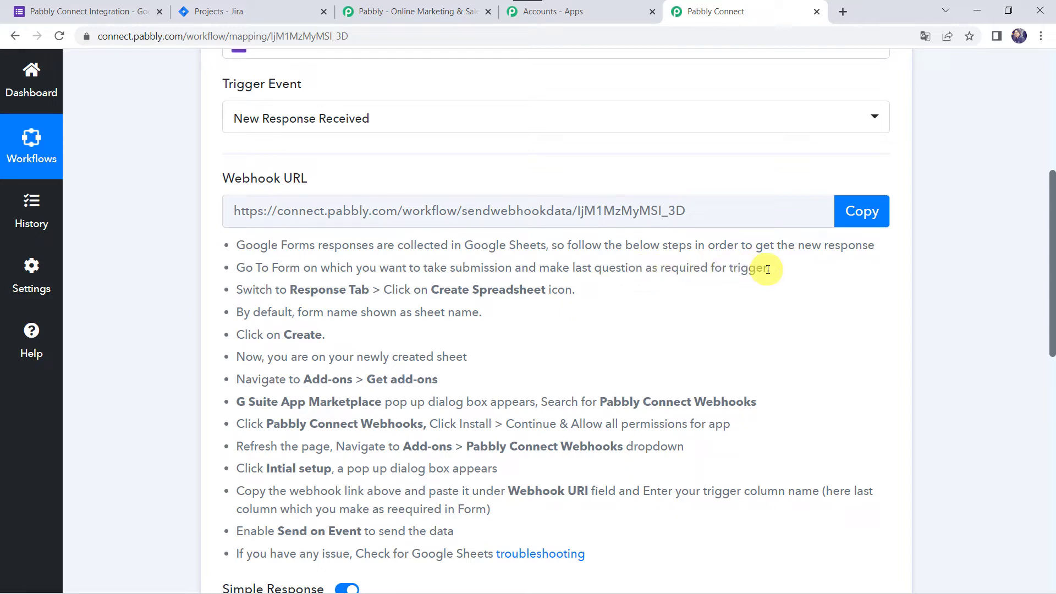
click(867, 213)
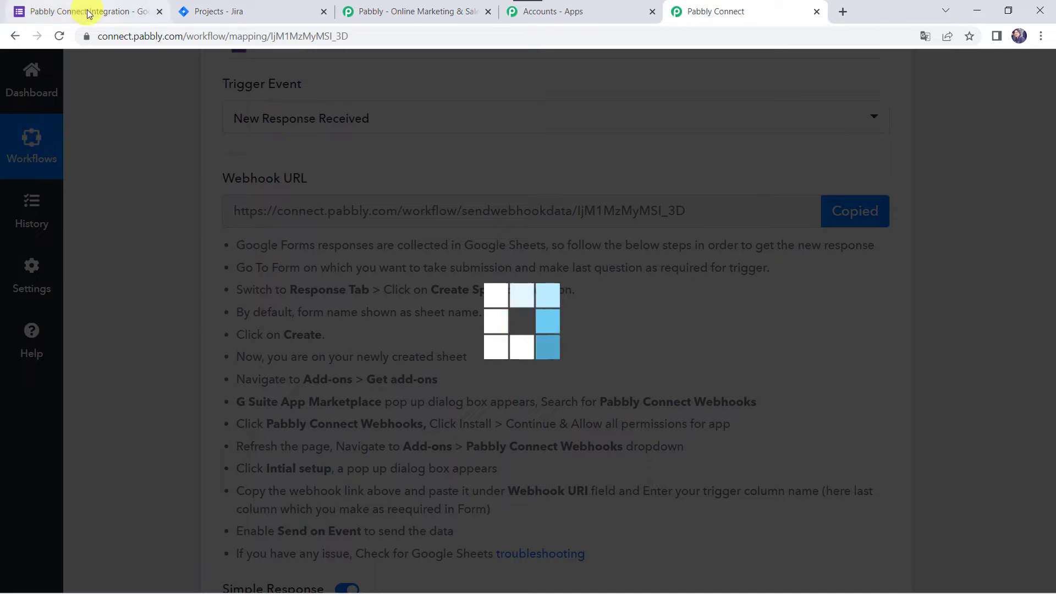
Step: Switch to the Pabbly Connect Integration form in Google Forms and examine its questions, including whether "Assign to" is required
click(88, 13)
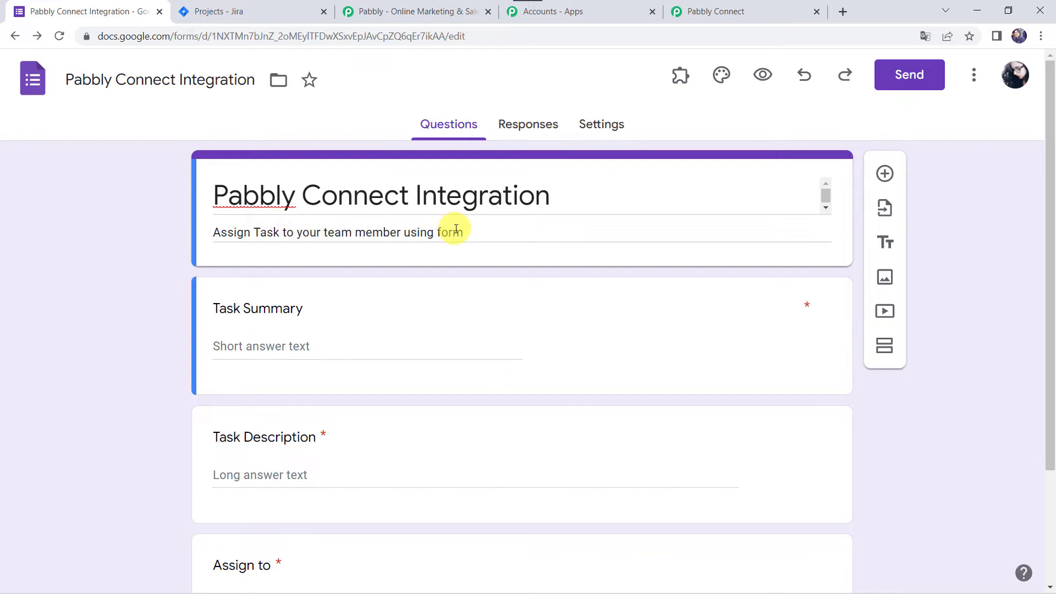
scroll(85, 290, down, 2)
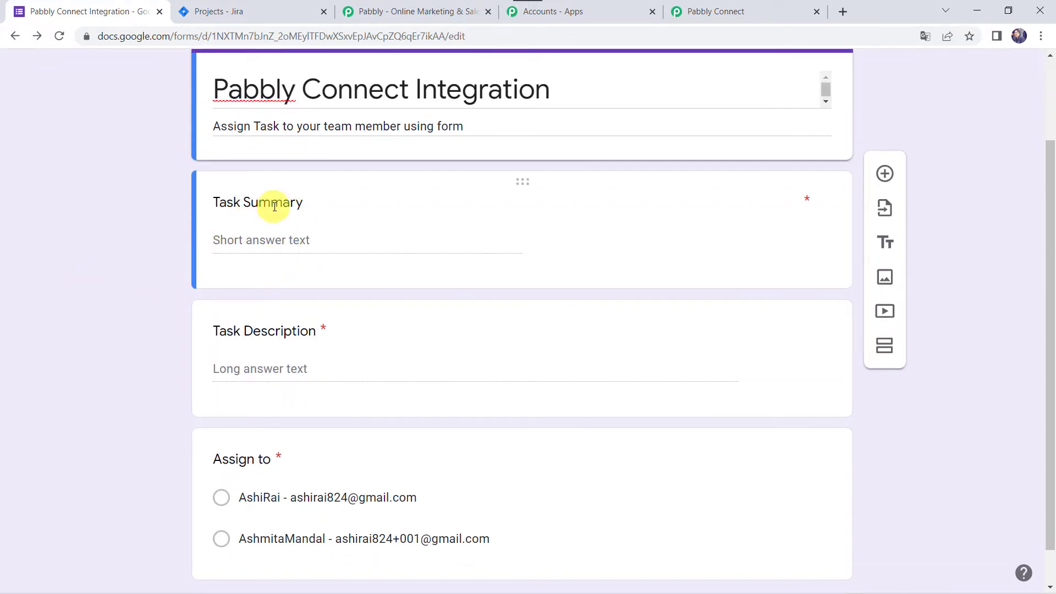
scroll(313, 354, down, 1)
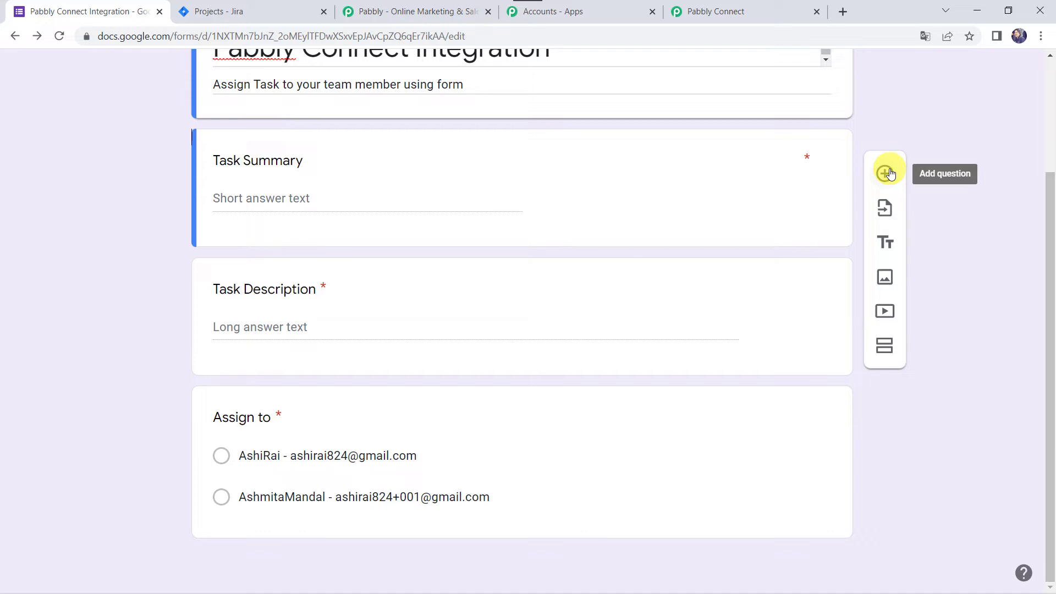
click(395, 423)
scroll(104, 471, down, 3)
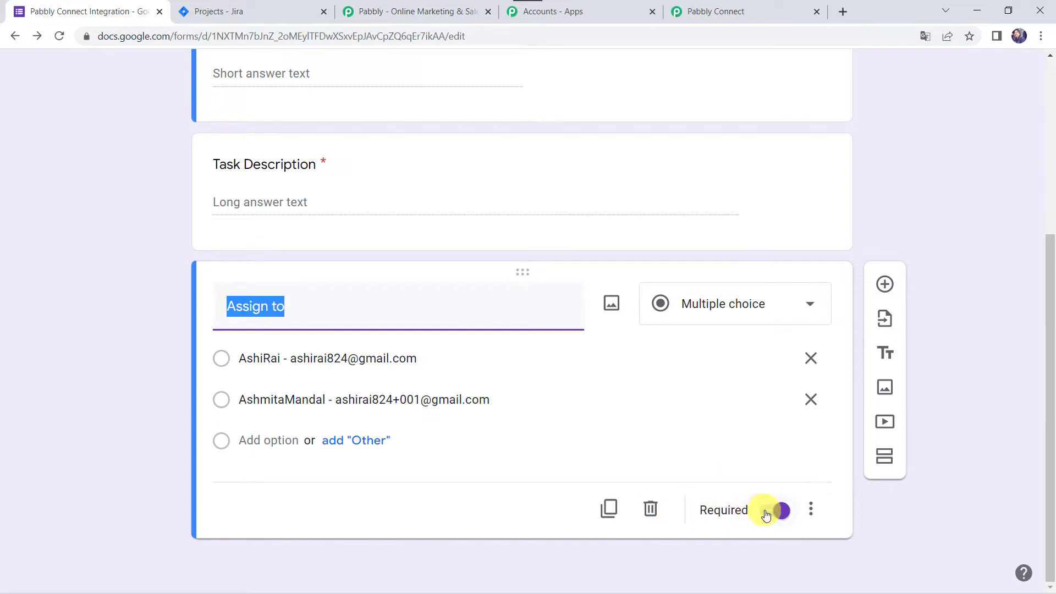
scroll(154, 209, up, 5)
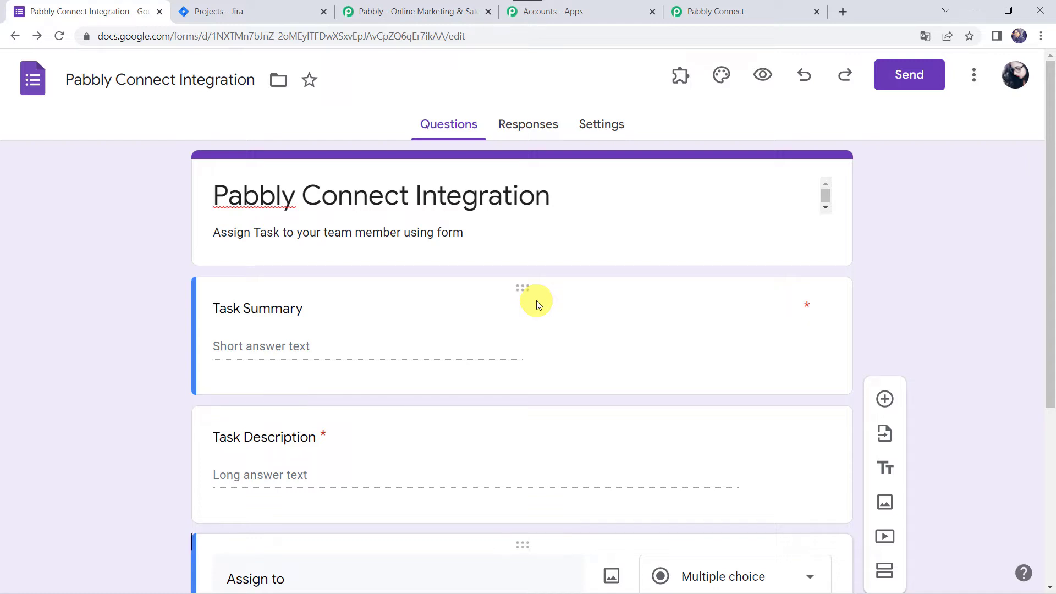
Step: Preview the form and enter Task Summary "Tumblr Issue" and Task Description "Tumblr Trigger New Post in my Blog not capturing the response."
click(765, 80)
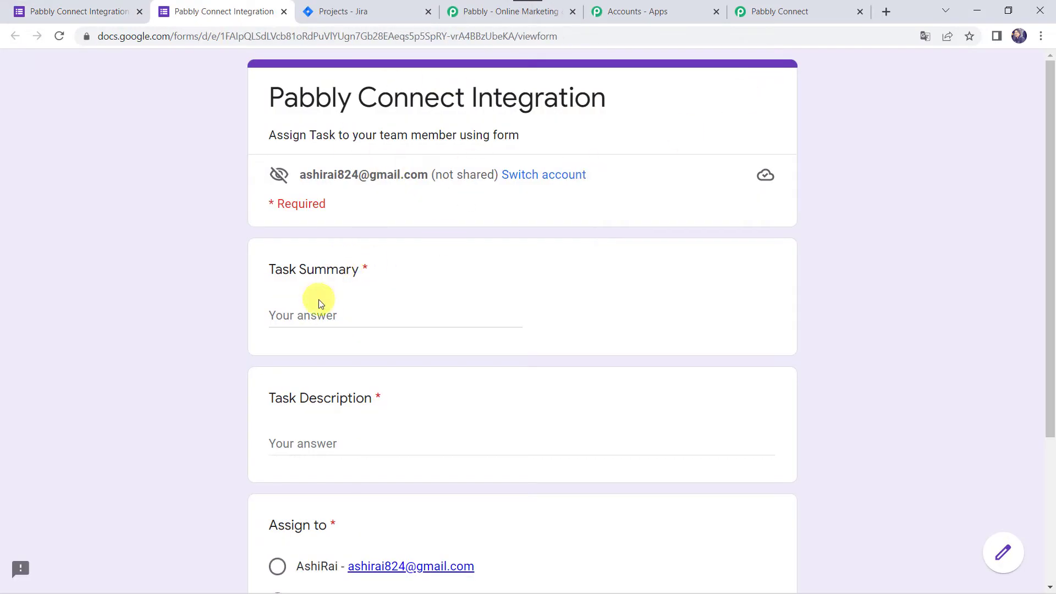
scroll(319, 300, down, 1)
scroll(319, 297, down, 1)
click(329, 227)
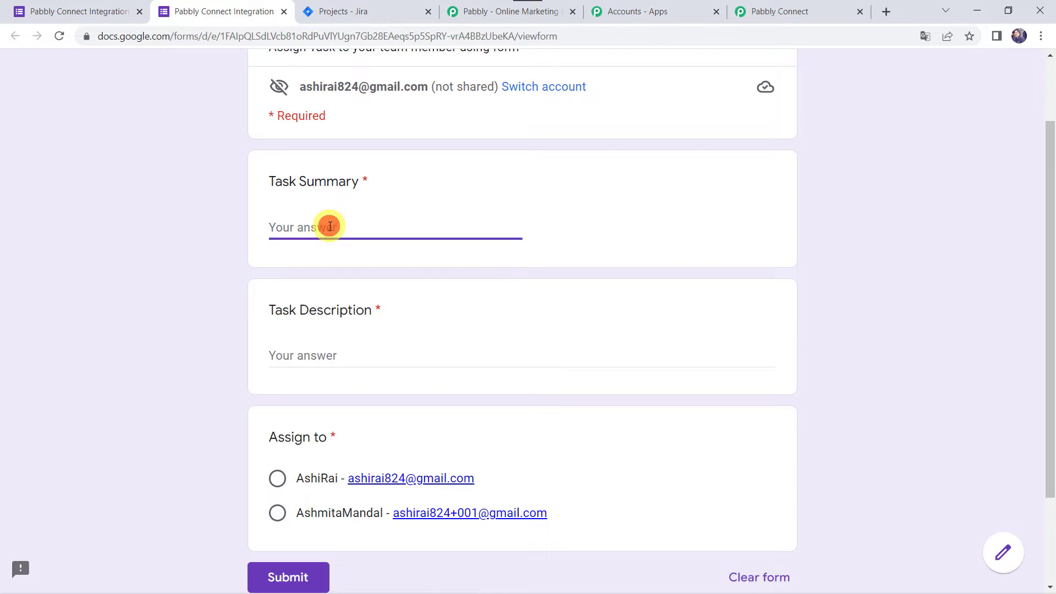
text(Tu)
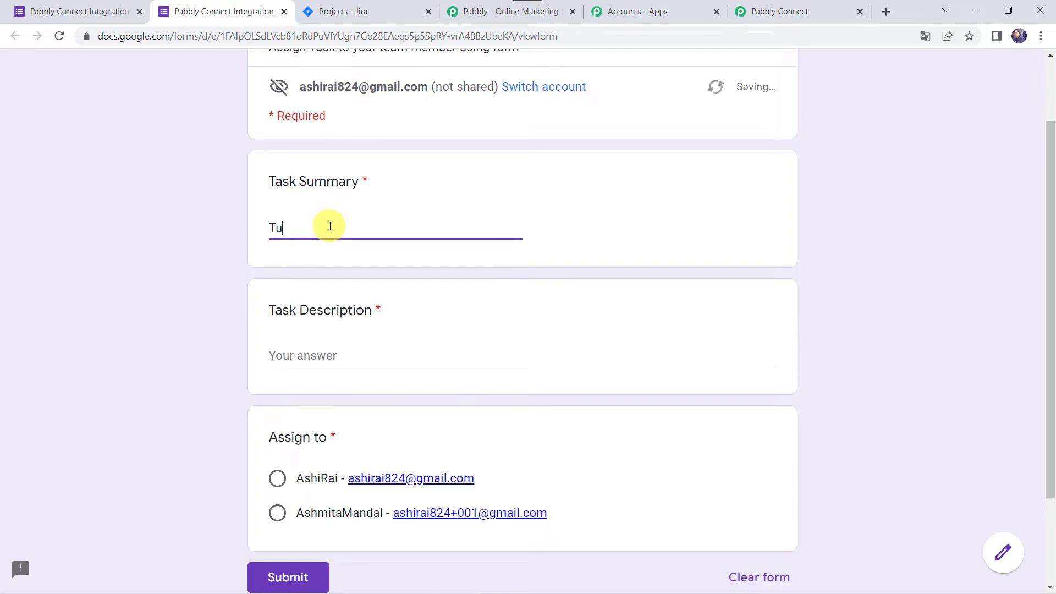
text(mblr Issue)
click(317, 359)
text(T)
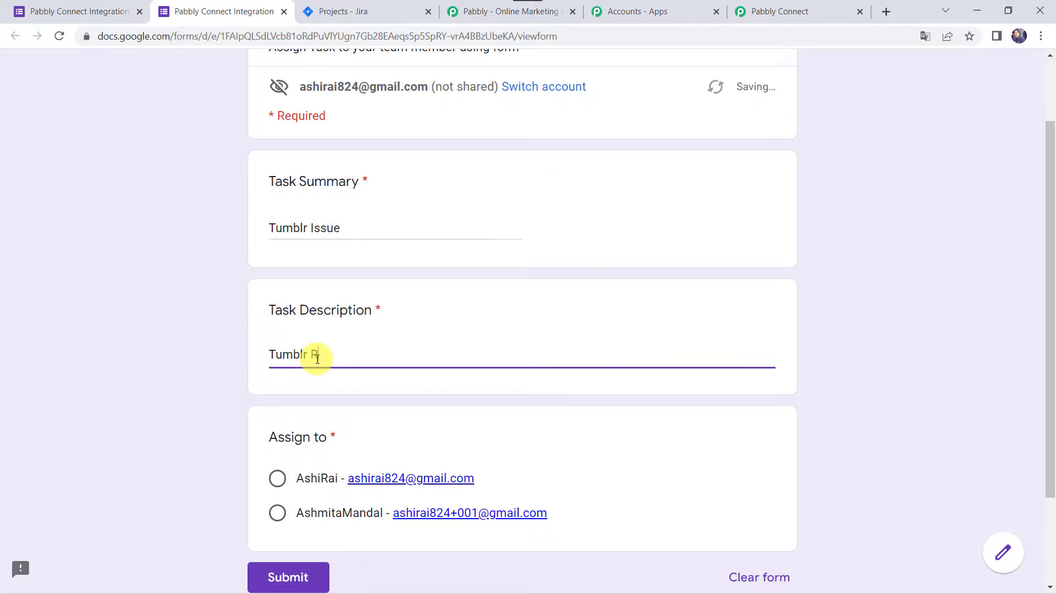
text(umblr Trigger New Post in my Blog not capturing the response.)
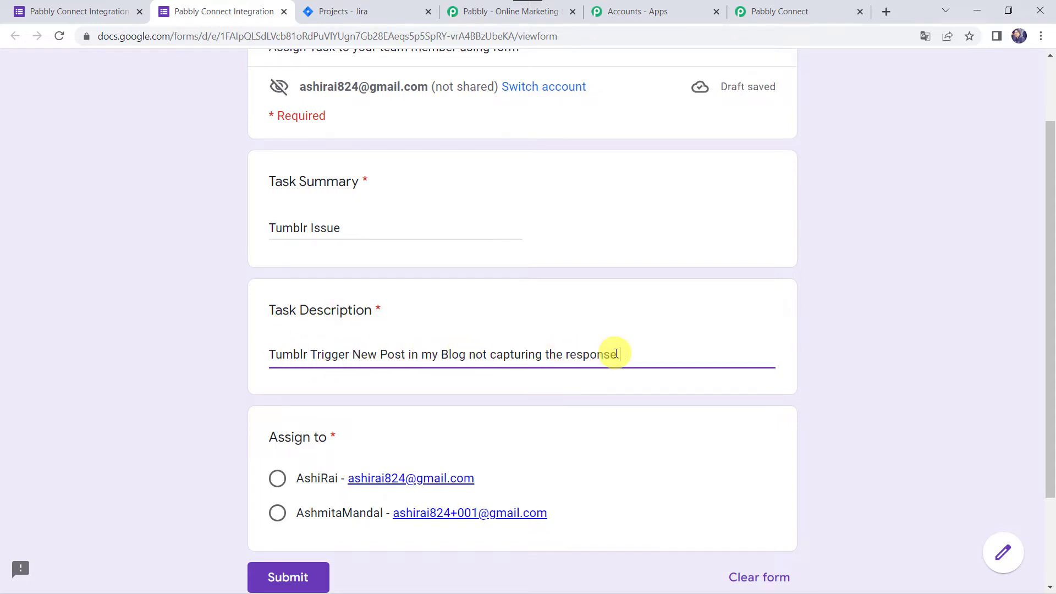
Step: Assign the task to the second listed team member and submit the form response
click(277, 512)
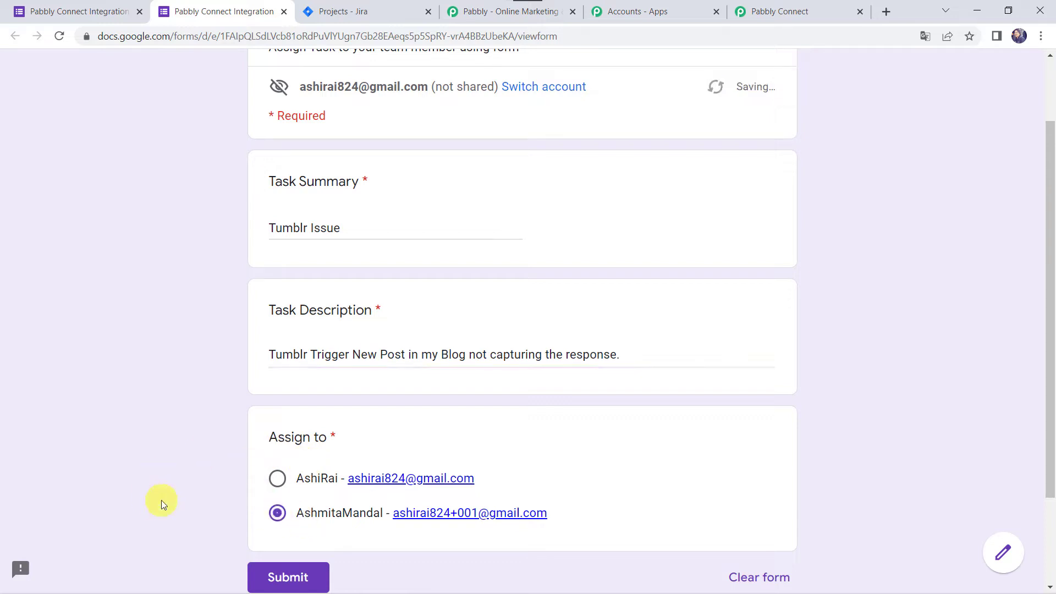
scroll(161, 501, down, 2)
click(277, 465)
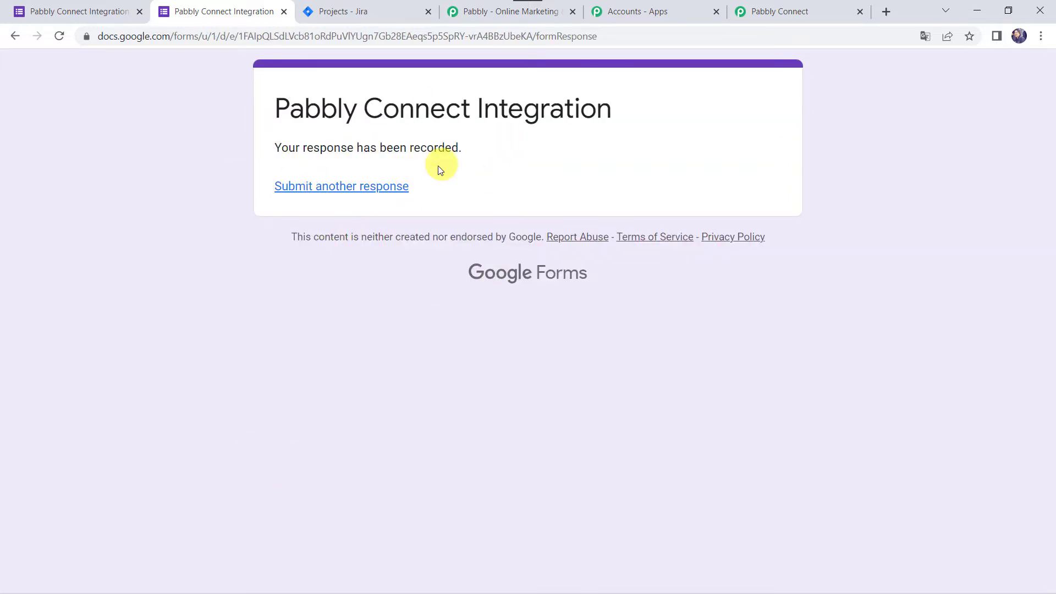
Step: In the form editor, set the response destination to a new spreadsheet named "Pabbly Connect Integration (Responses)"
click(97, 14)
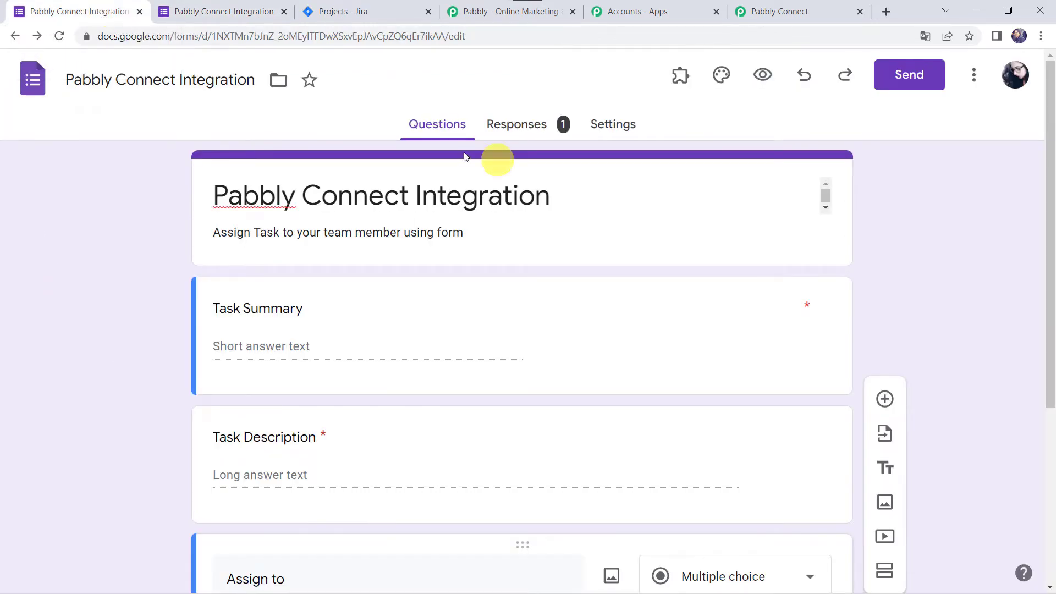
click(537, 129)
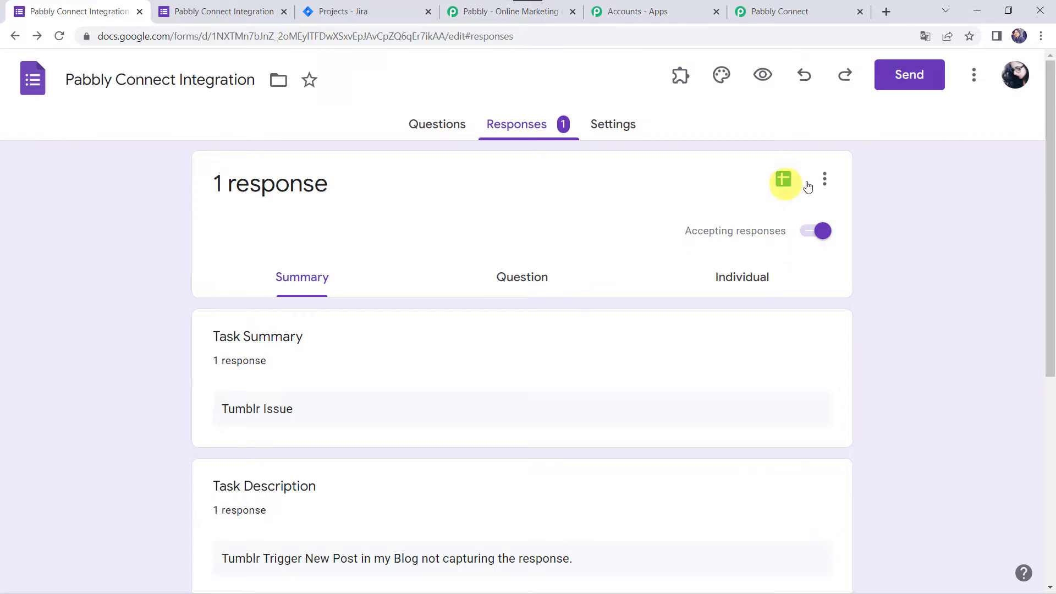
click(825, 180)
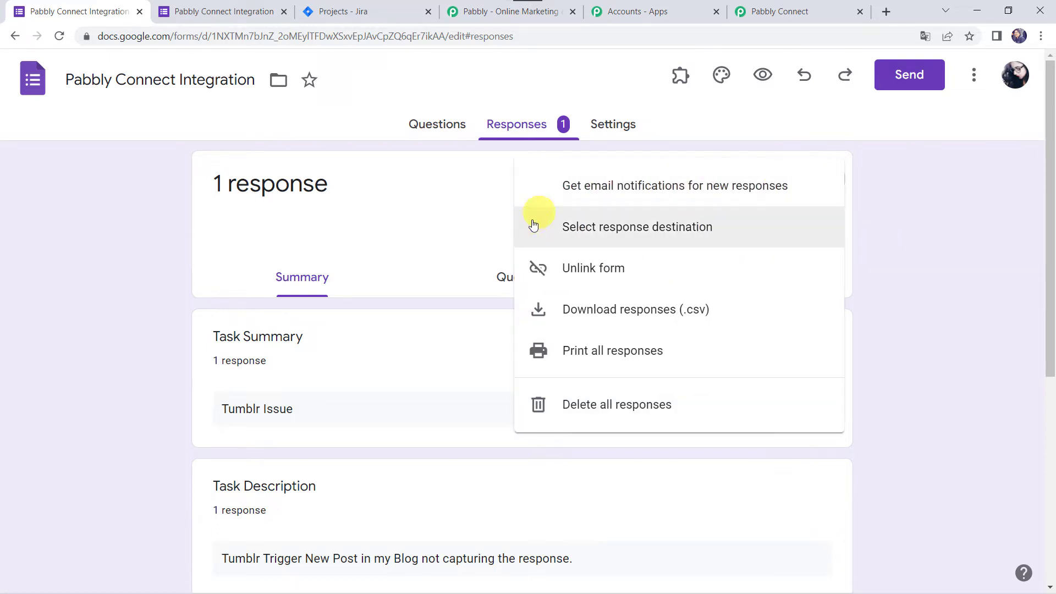
click(709, 236)
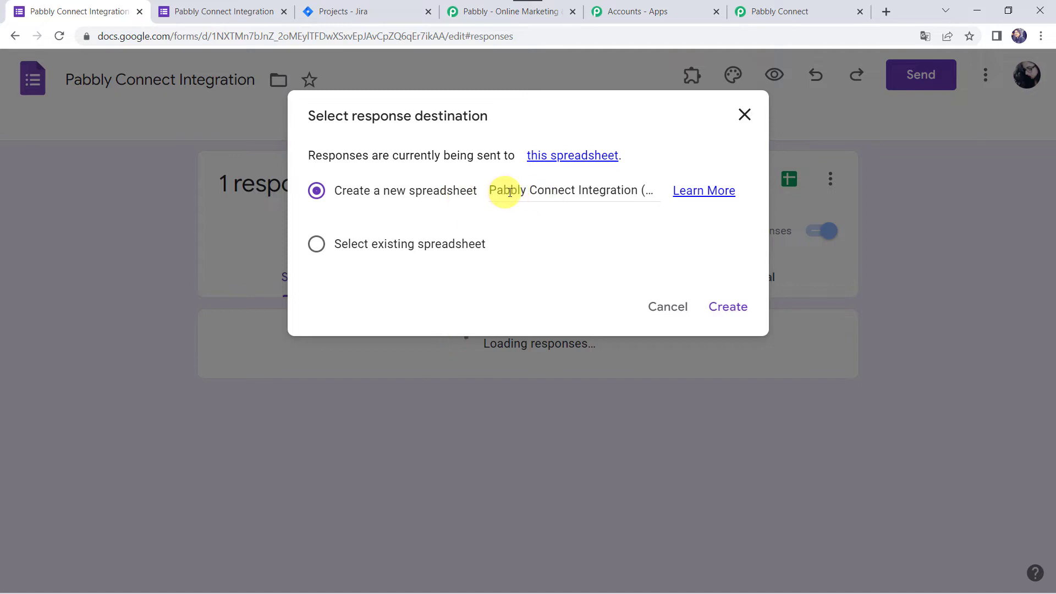
click(536, 192)
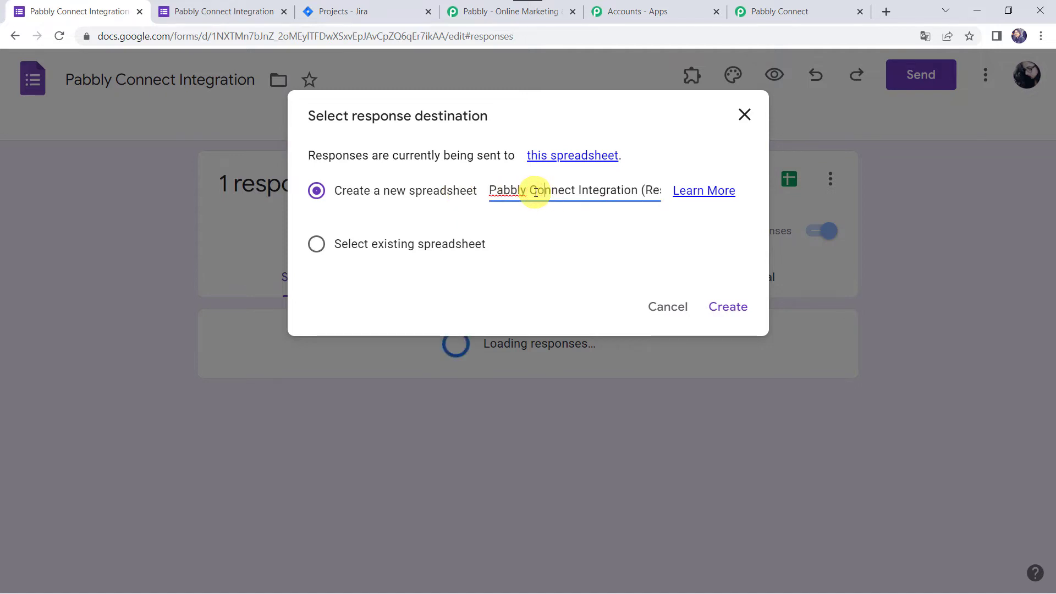
key(Right)
key(Right)
key(Right)
key(Right)
key(Right)
key(Right)
key(Right)
key(Right)
key(Right)
key(Right)
key(Right)
key(Right)
key(Right)
key(Right)
key(Right)
key(Right)
key(Right)
key(Right)
key(Right)
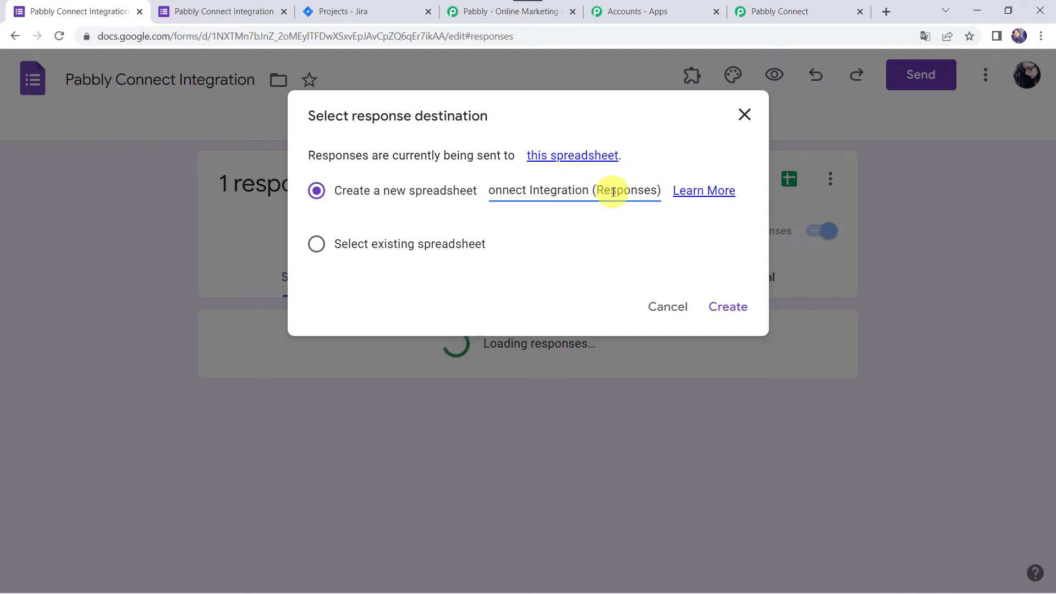
click(724, 307)
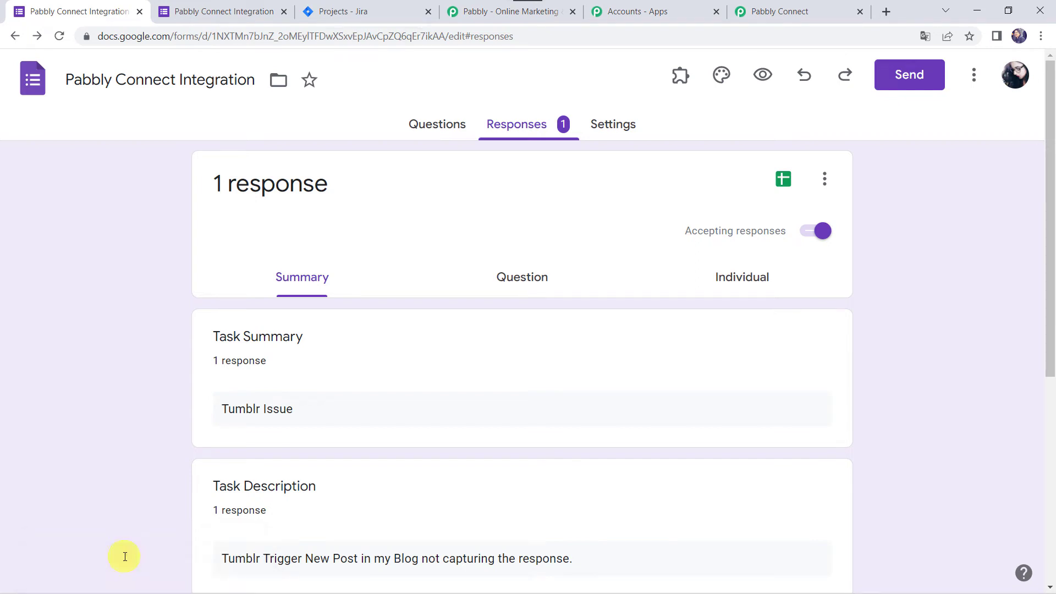
Step: Open the form's response spreadsheet and look up the Pabbly Connect Webhooks add-on in the Google Workspace Marketplace
click(782, 185)
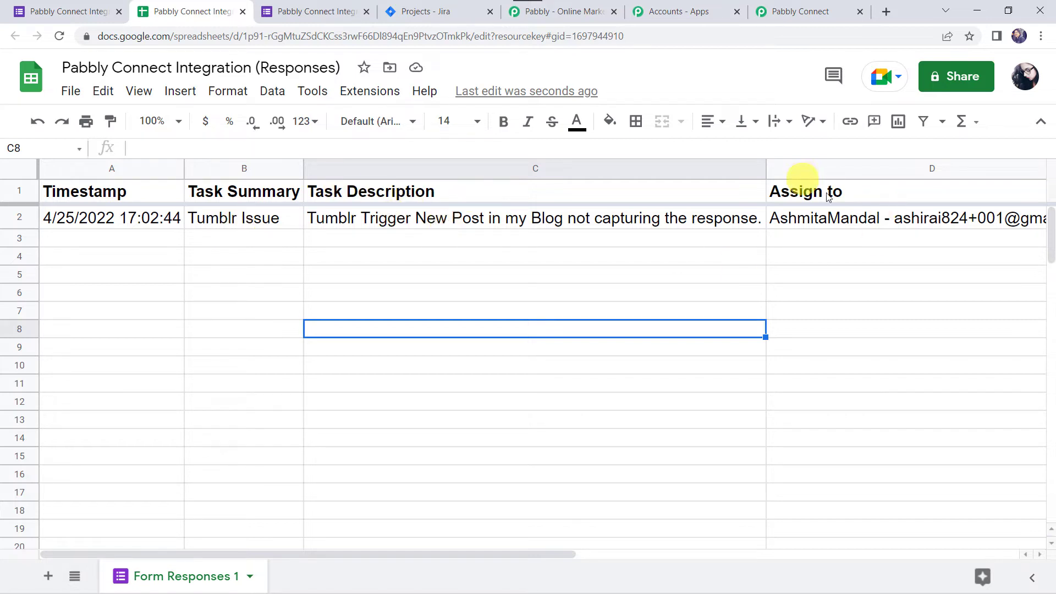
click(818, 223)
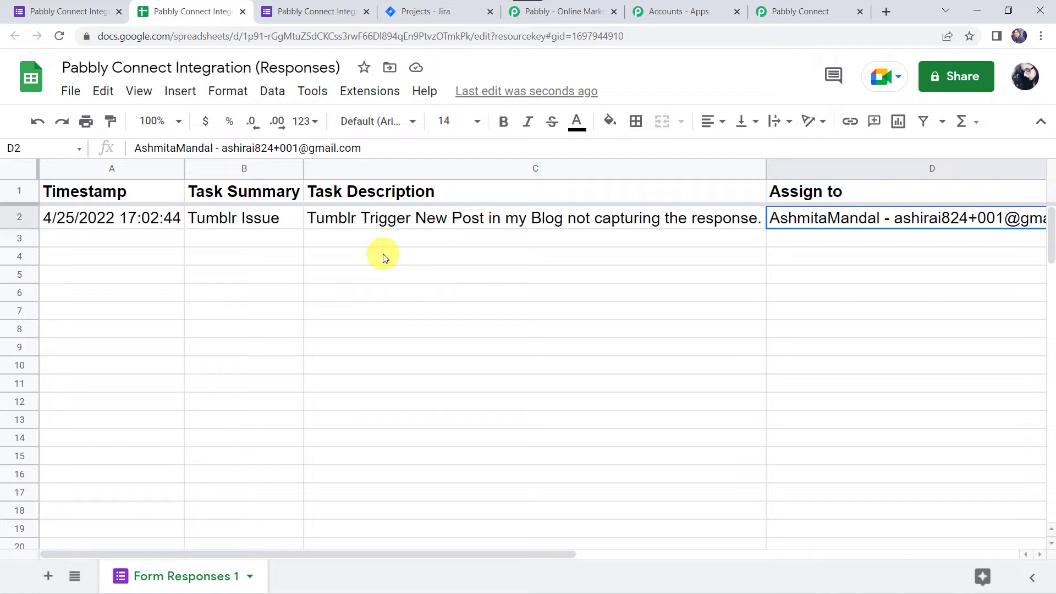
click(352, 91)
mouse_move(417, 132)
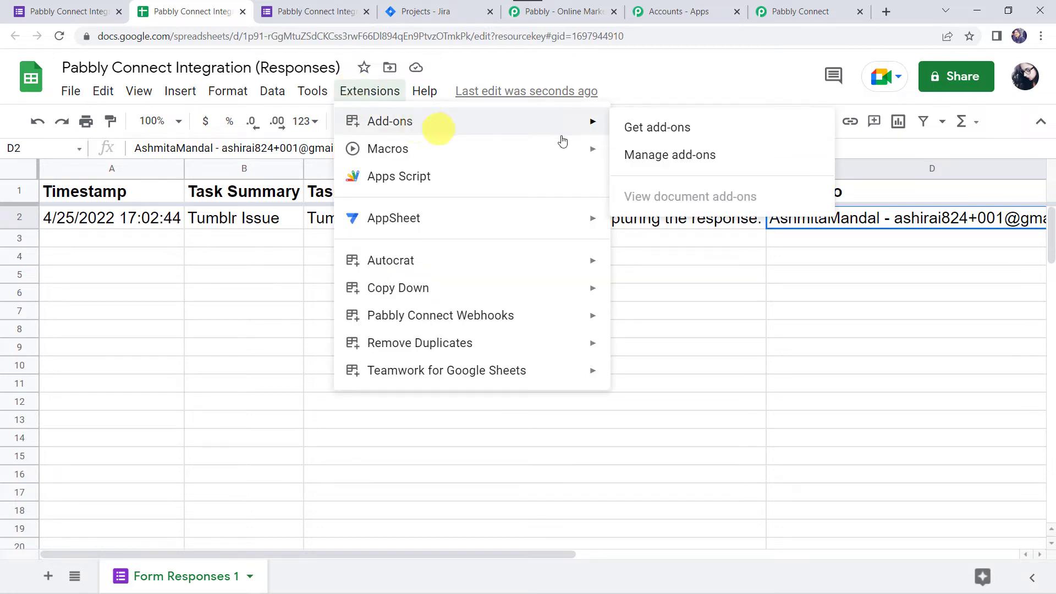
click(663, 132)
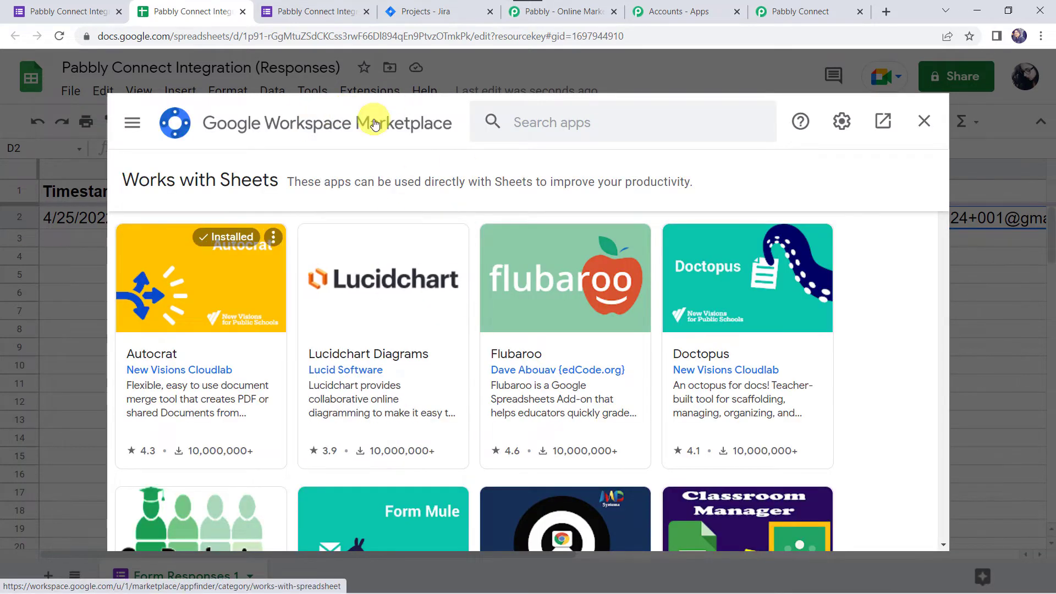
click(553, 120)
text(Pabb)
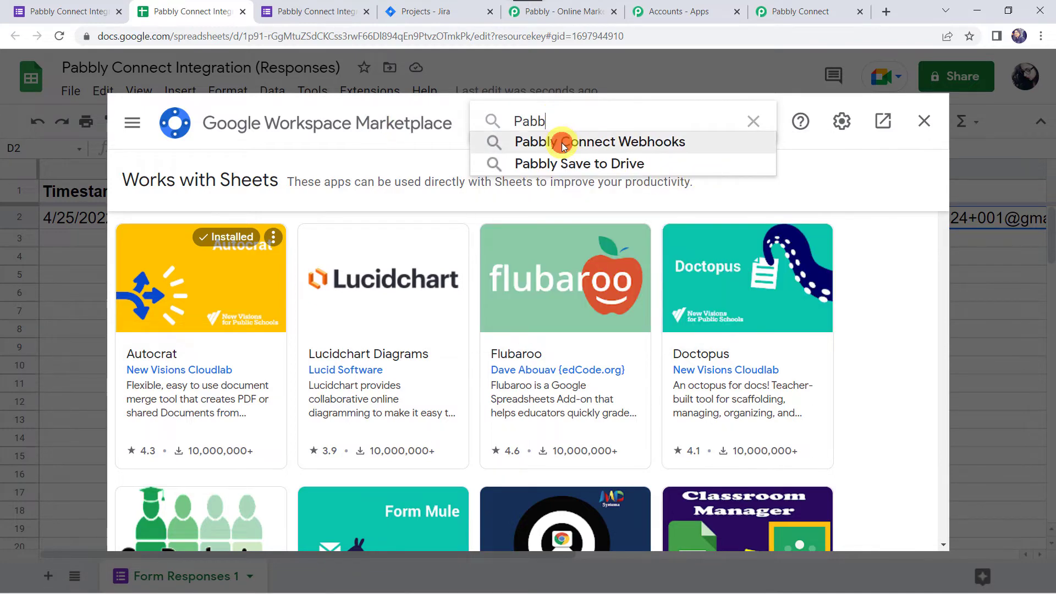
click(563, 144)
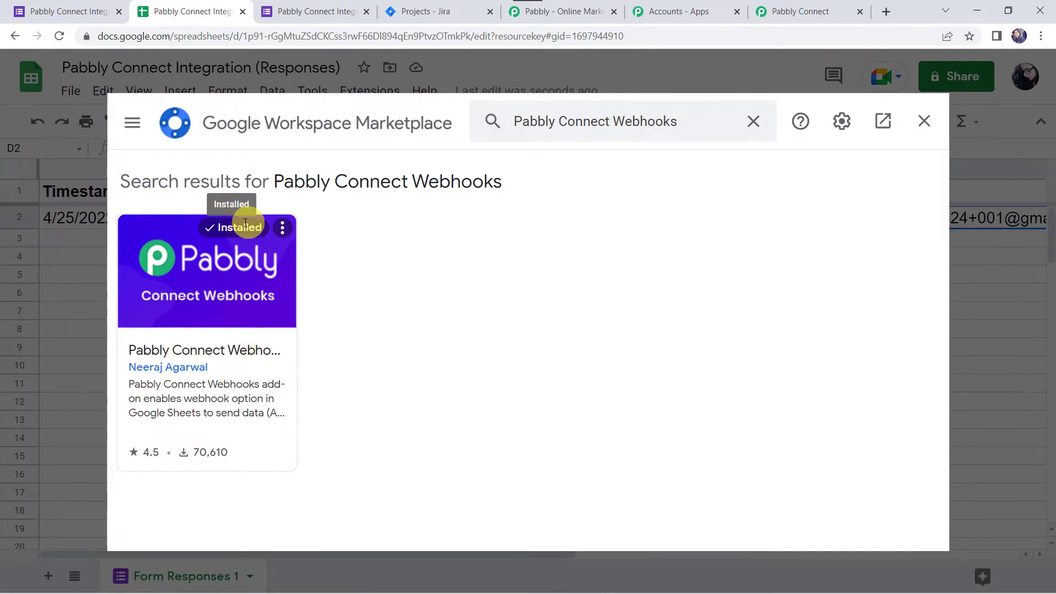
click(926, 125)
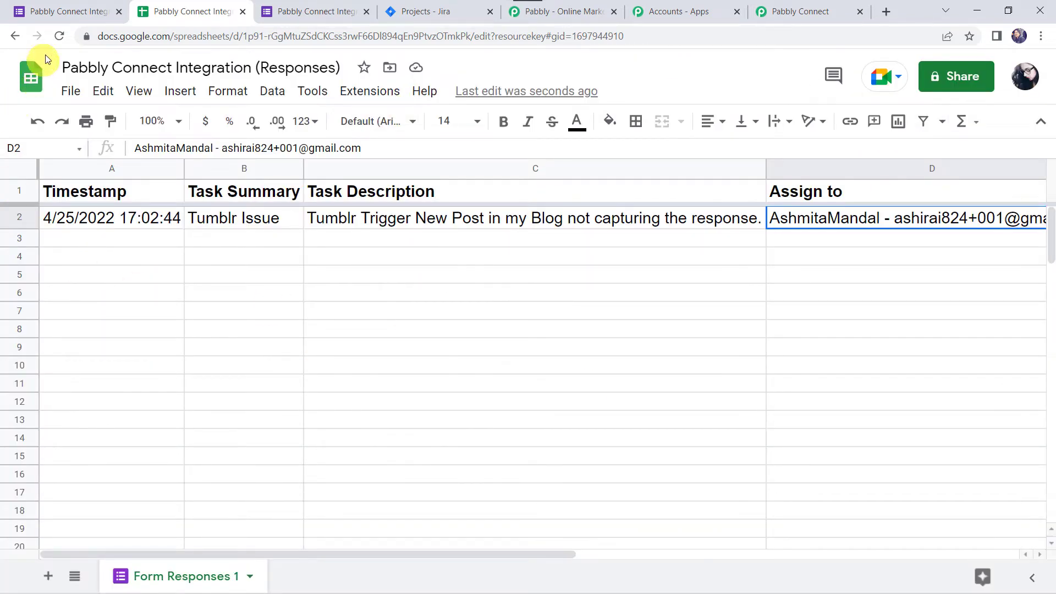
Step: Reload the response spreadsheet and open its URL in a new incognito window
click(61, 37)
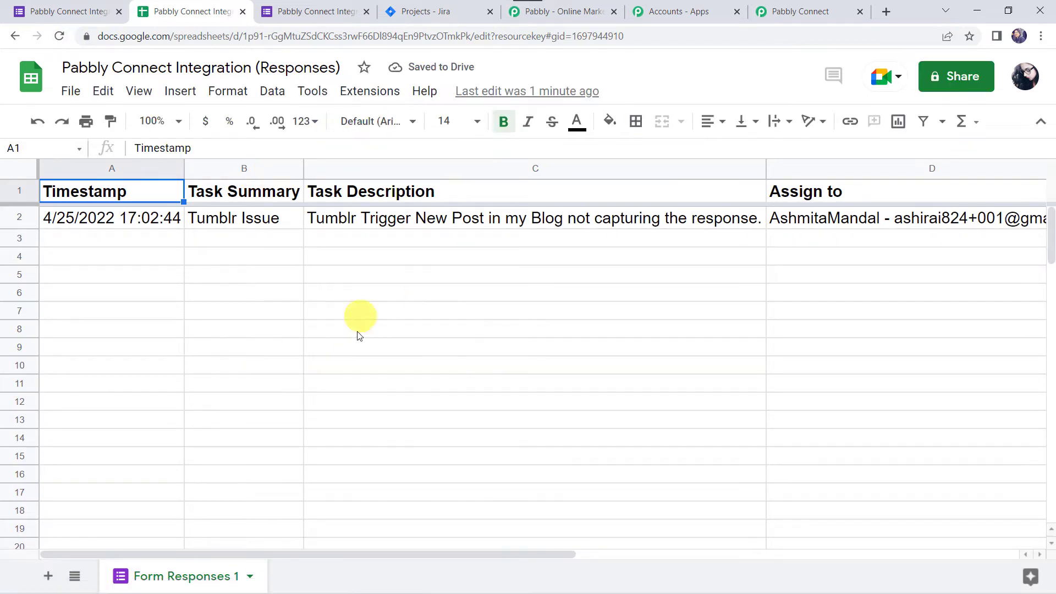
click(389, 256)
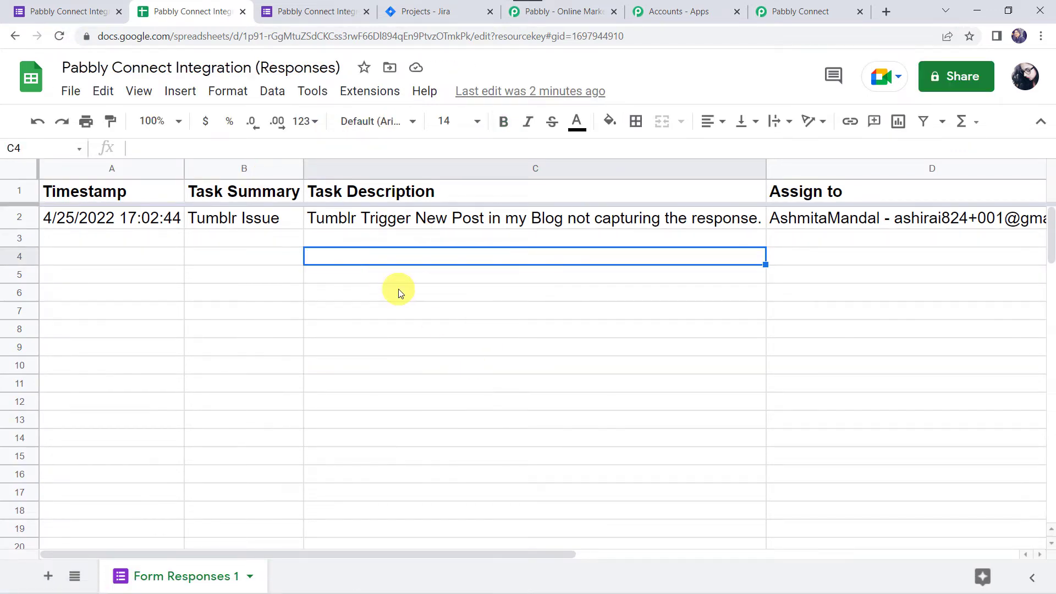
click(404, 38)
key(ctrl+c)
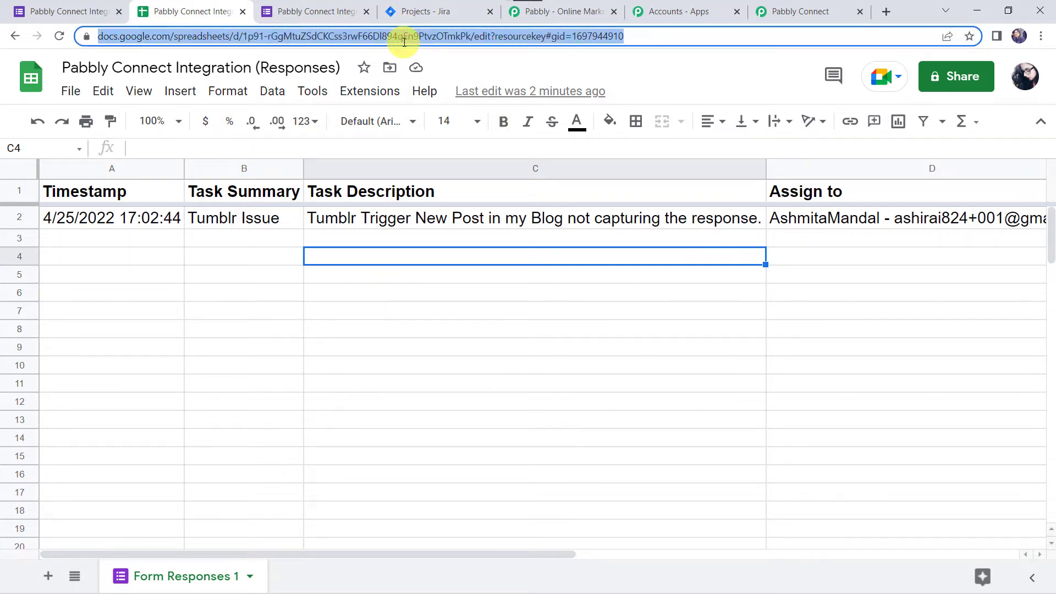
key(ctrl+shift+n)
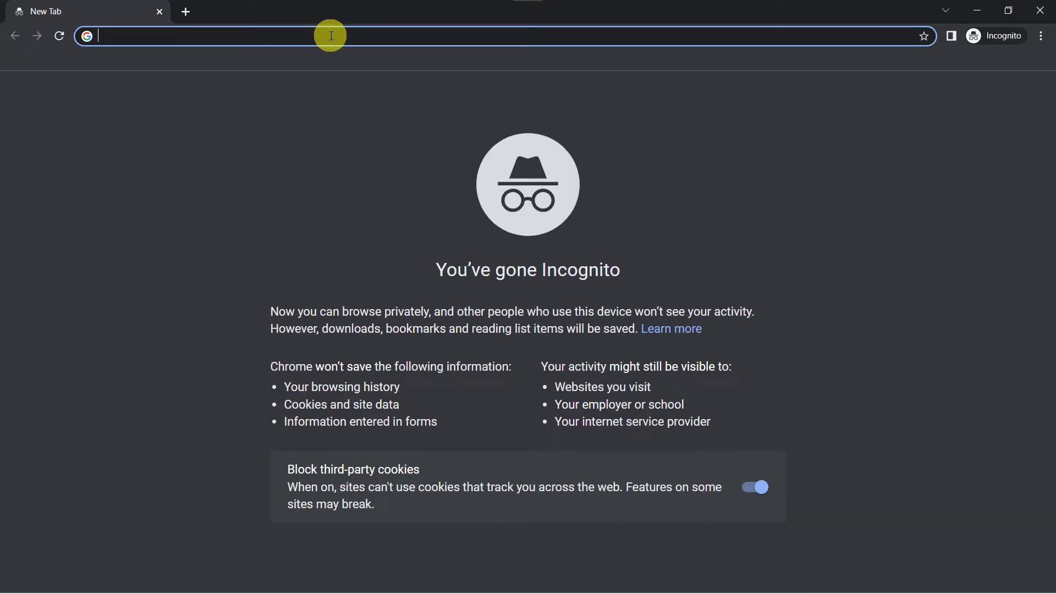
click(331, 35)
key(ctrl+v)
key(Return)
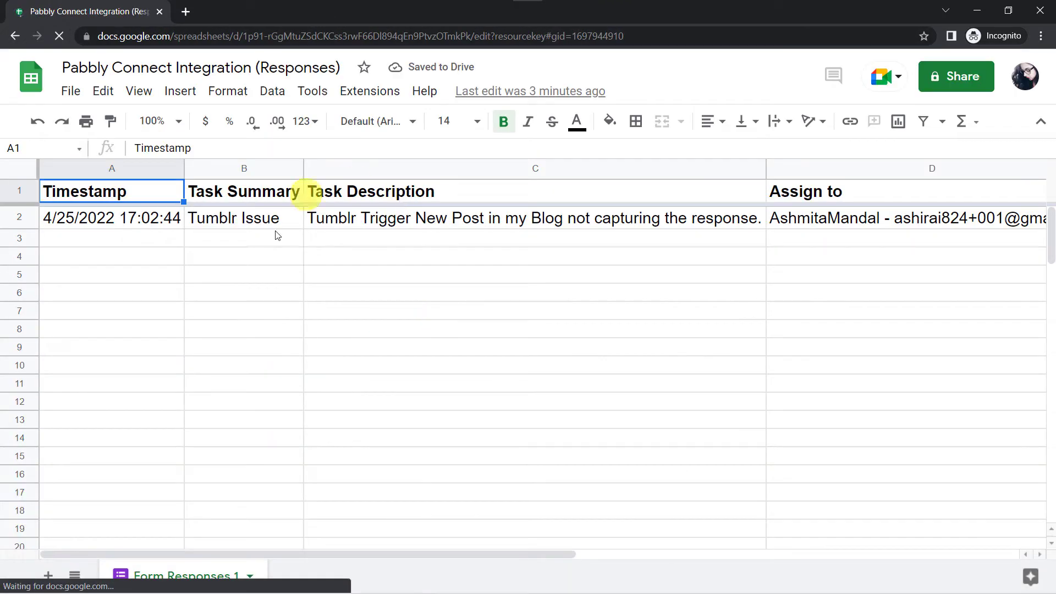
Step: Open the initial setup of the Pabbly Connect Webhooks add-on and paste the workflow's webhook URL
click(366, 96)
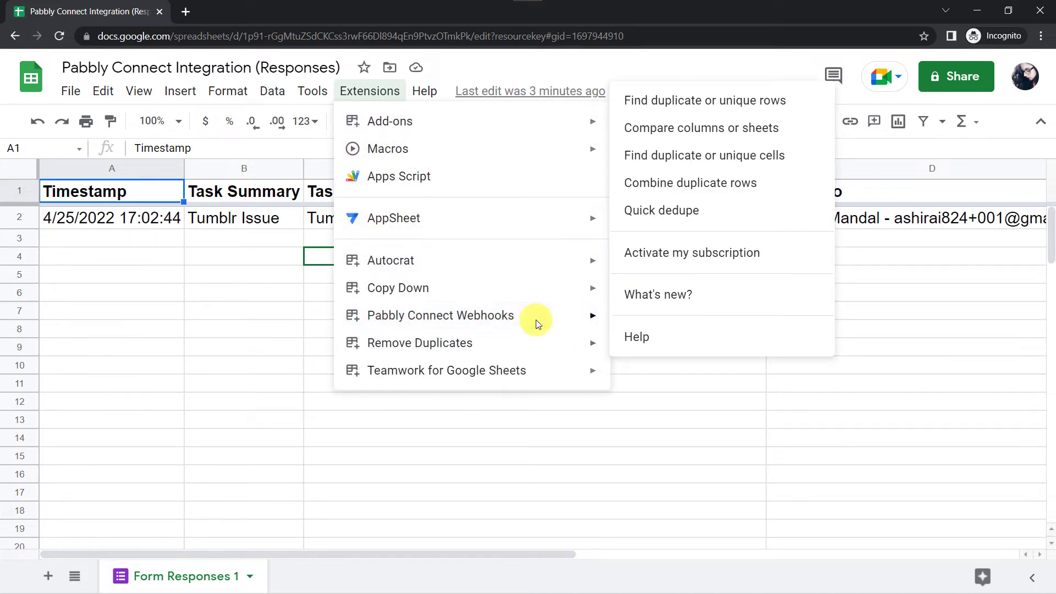
mouse_move(536, 319)
click(676, 320)
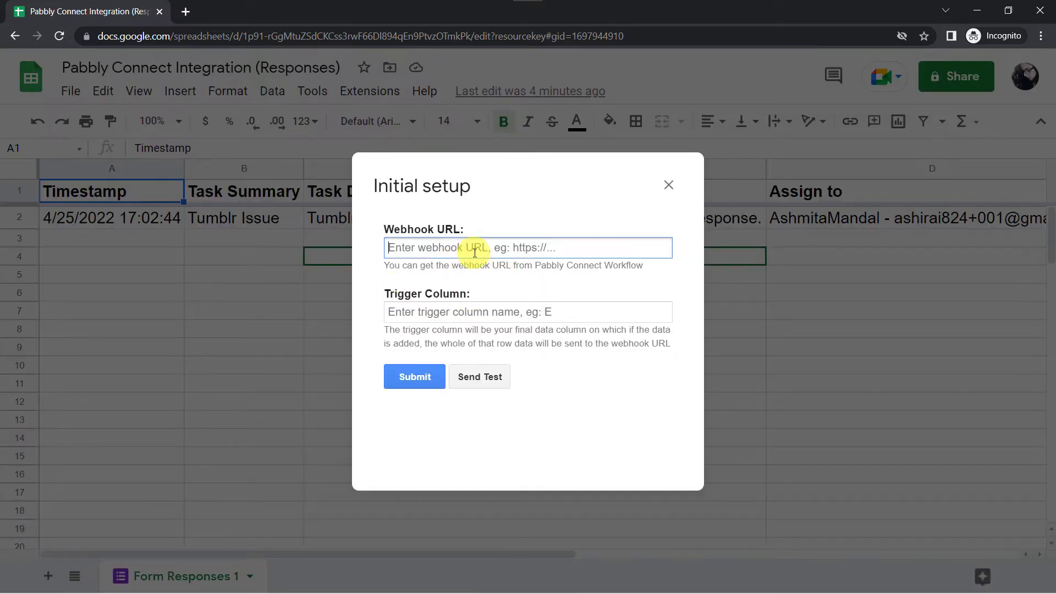
right_click(475, 253)
click(505, 358)
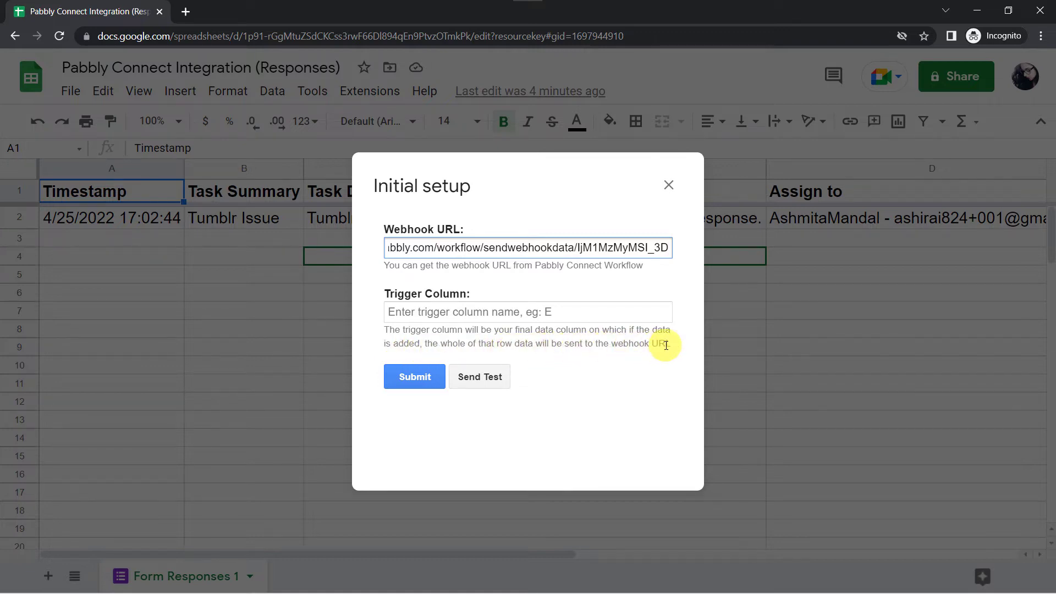
Step: Set the webhook's trigger column to D, send the test data and submit the initial setup
drag(431, 186, 386, 290)
click(106, 140)
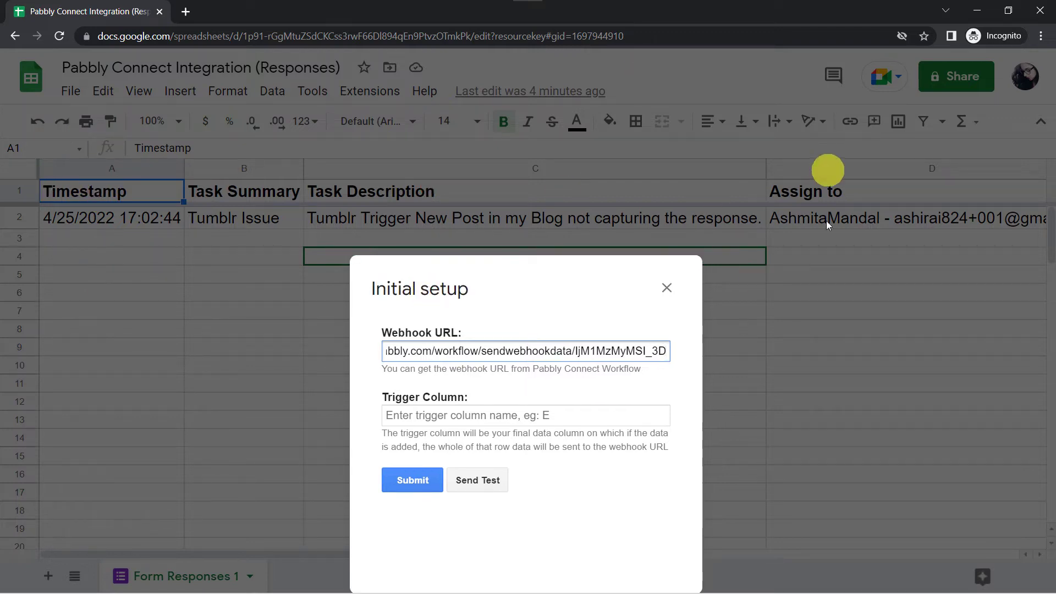
click(400, 419)
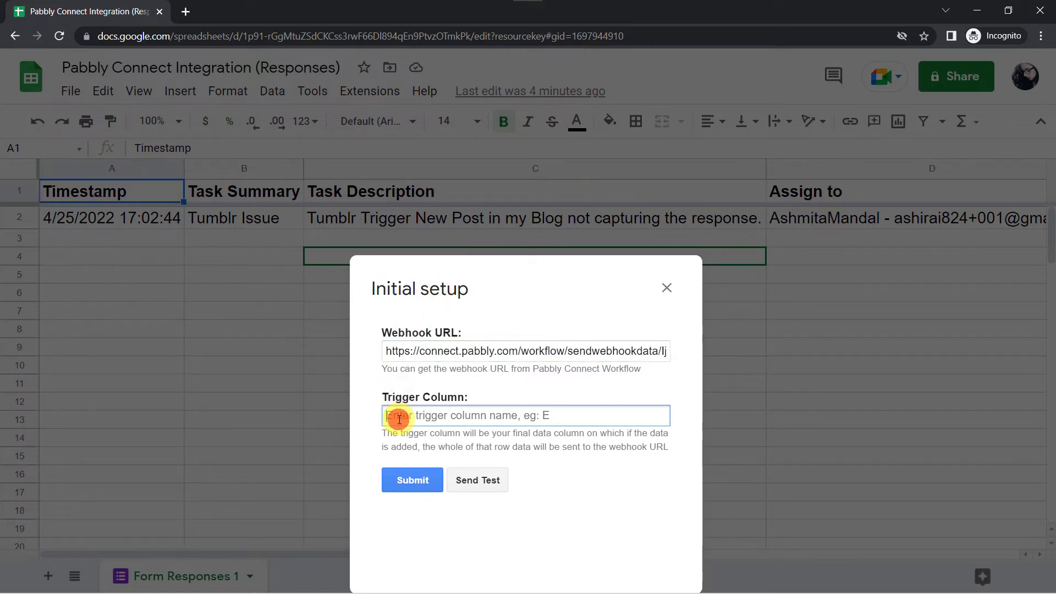
text(D)
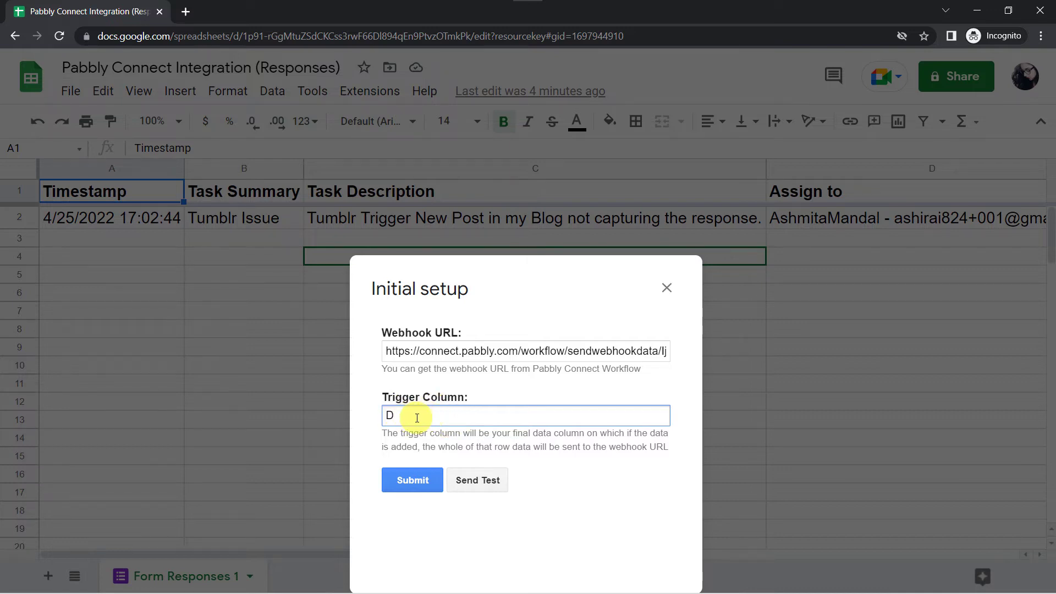
click(476, 478)
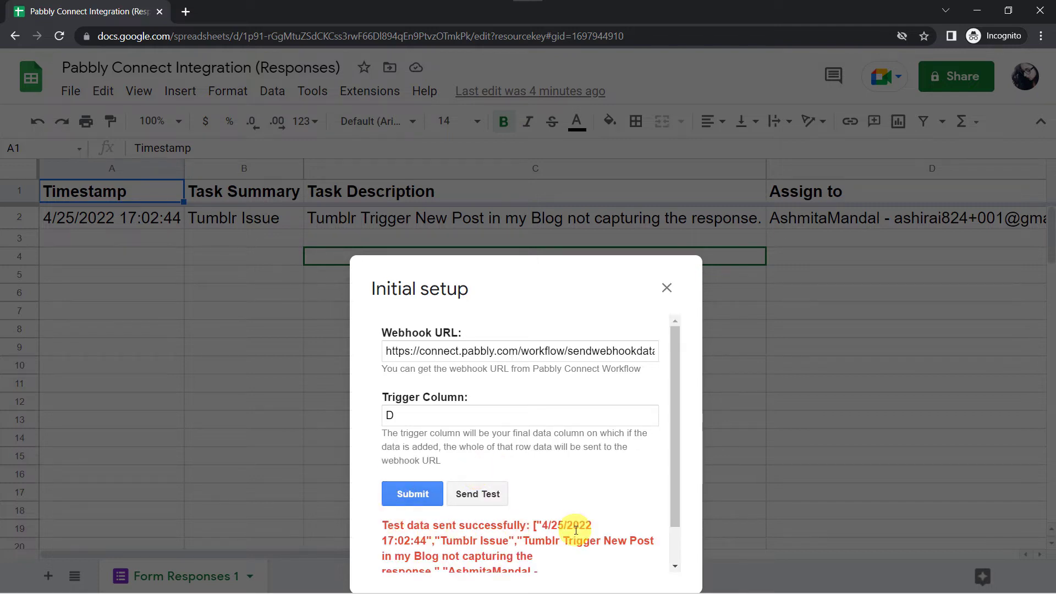
click(428, 493)
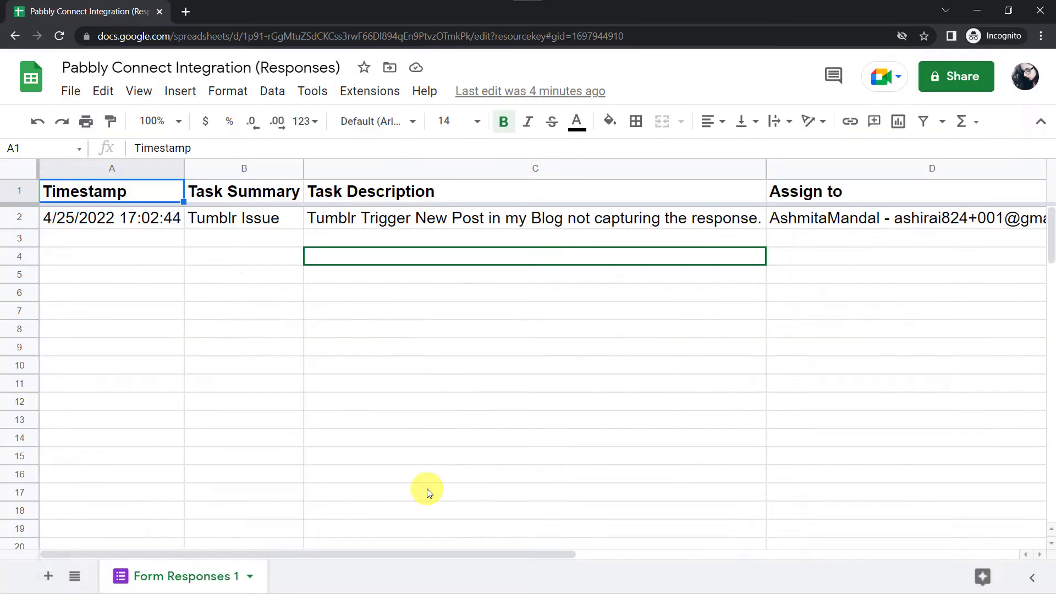
Step: Enable Send On Event for Pabbly Connect Webhooks and check that the option is active
click(374, 91)
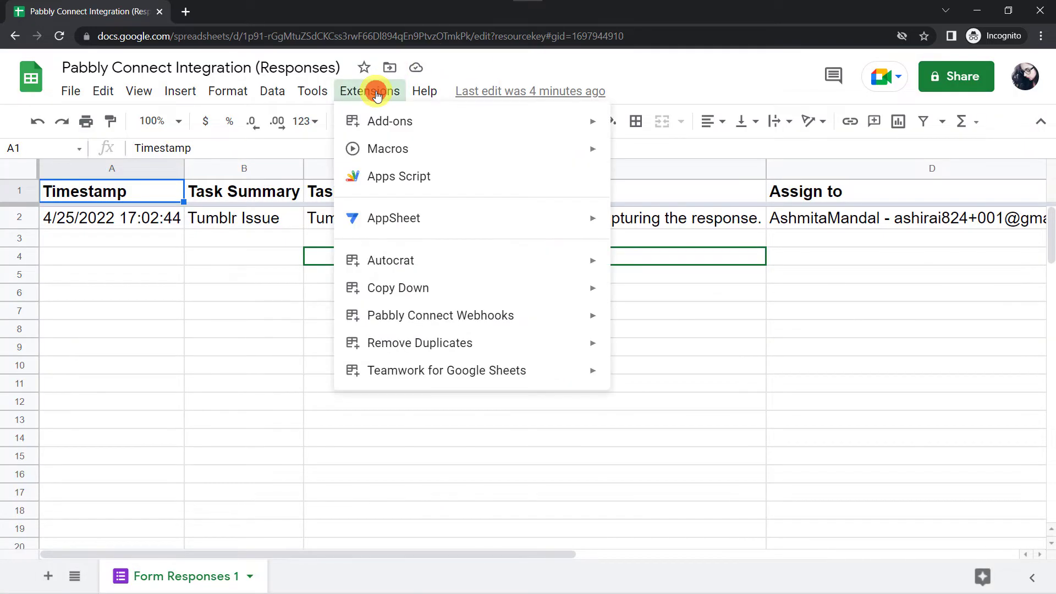
mouse_move(444, 327)
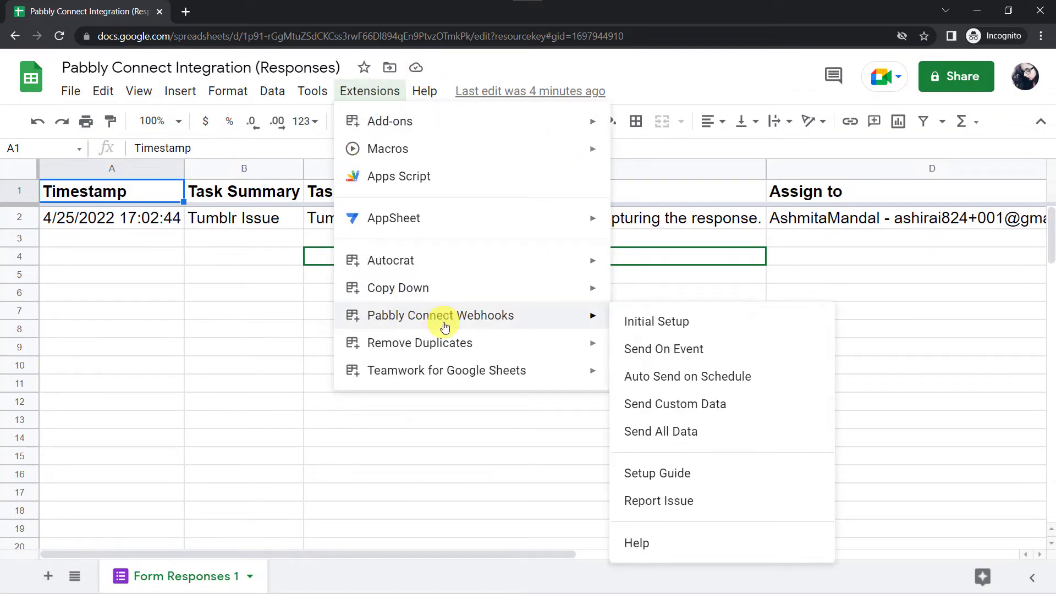
click(681, 352)
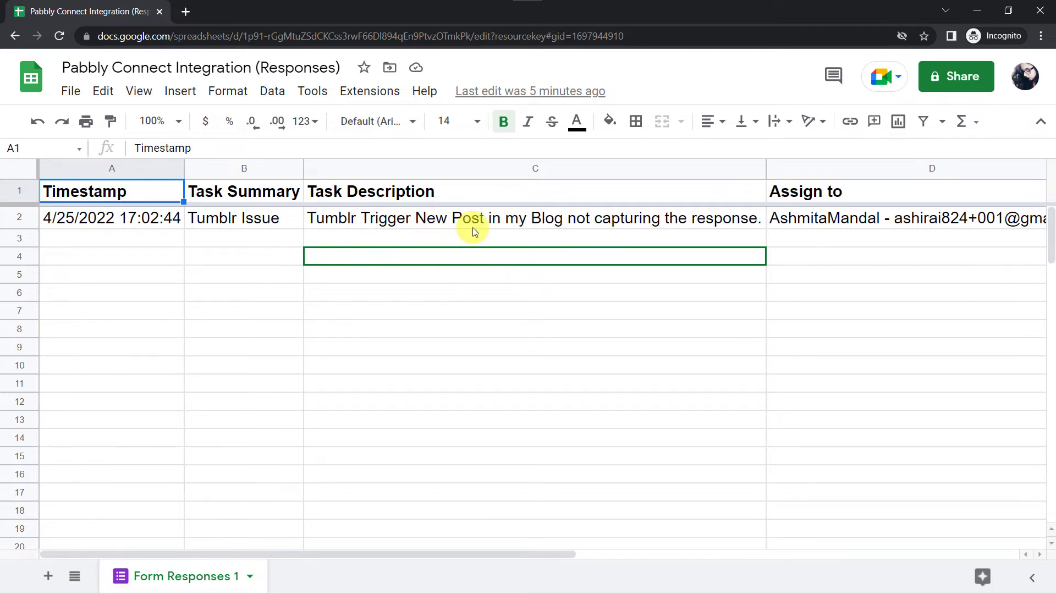
click(386, 91)
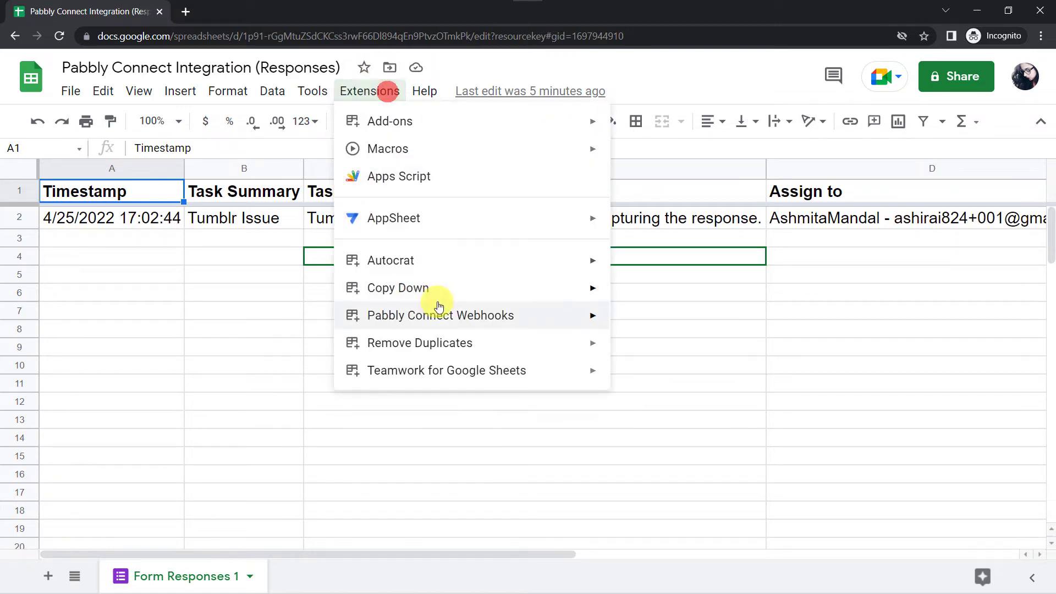
mouse_move(439, 310)
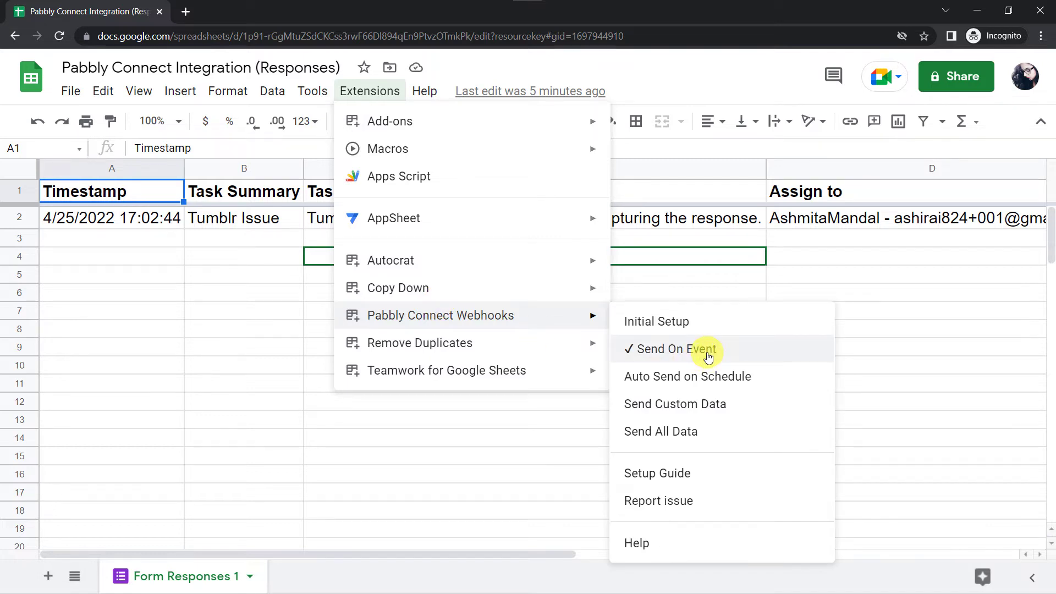
click(831, 288)
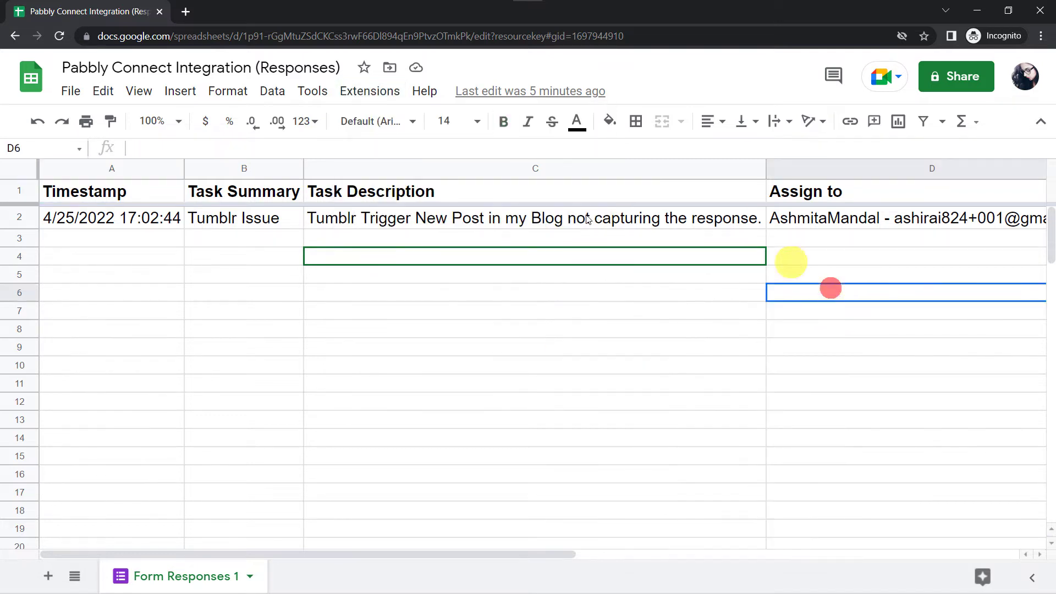
key(Left)
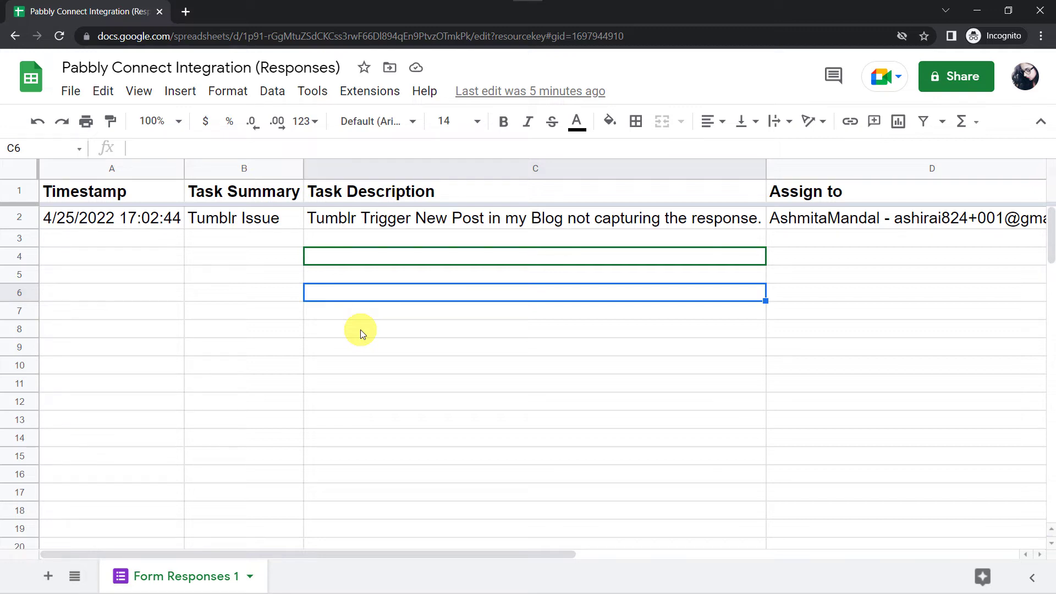
Step: Switch to the Pabbly Connect workflow and examine the captured form response, especially the Assign To value
key(alt+Tab)
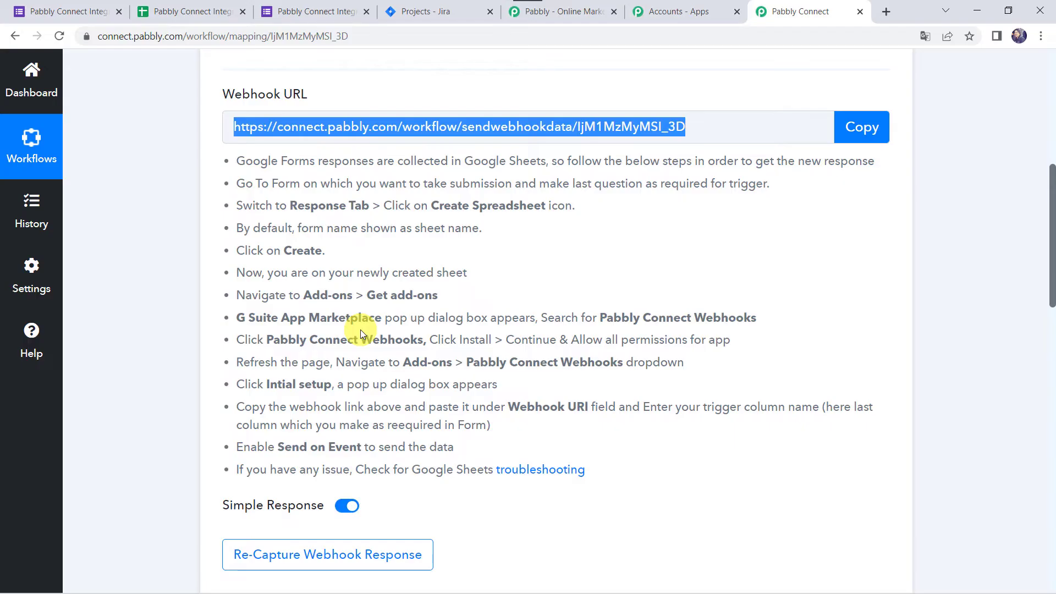
scroll(171, 402, down, 5)
scroll(171, 402, down, 3)
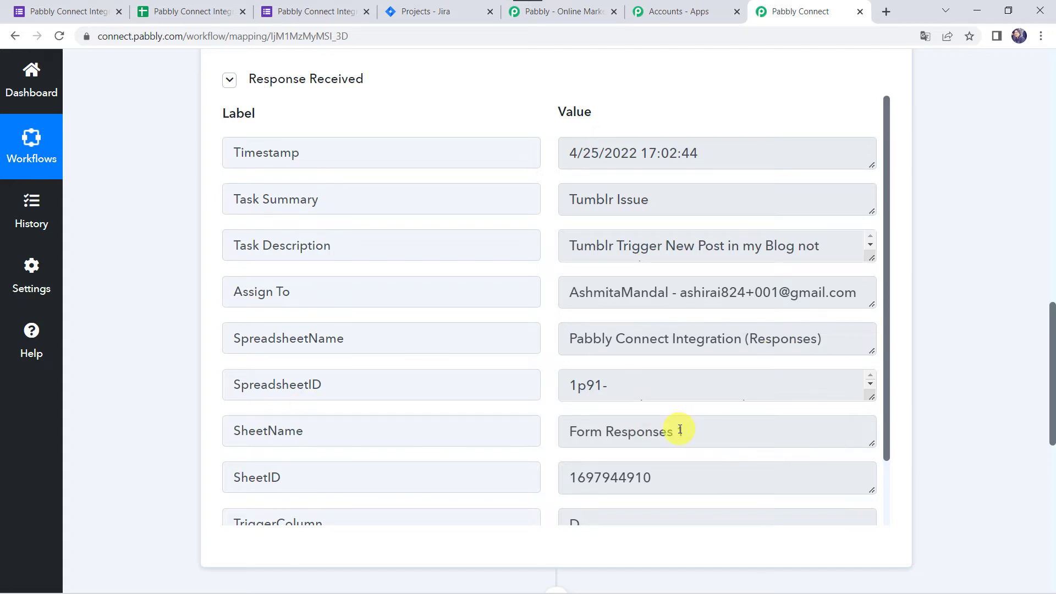
click(754, 292)
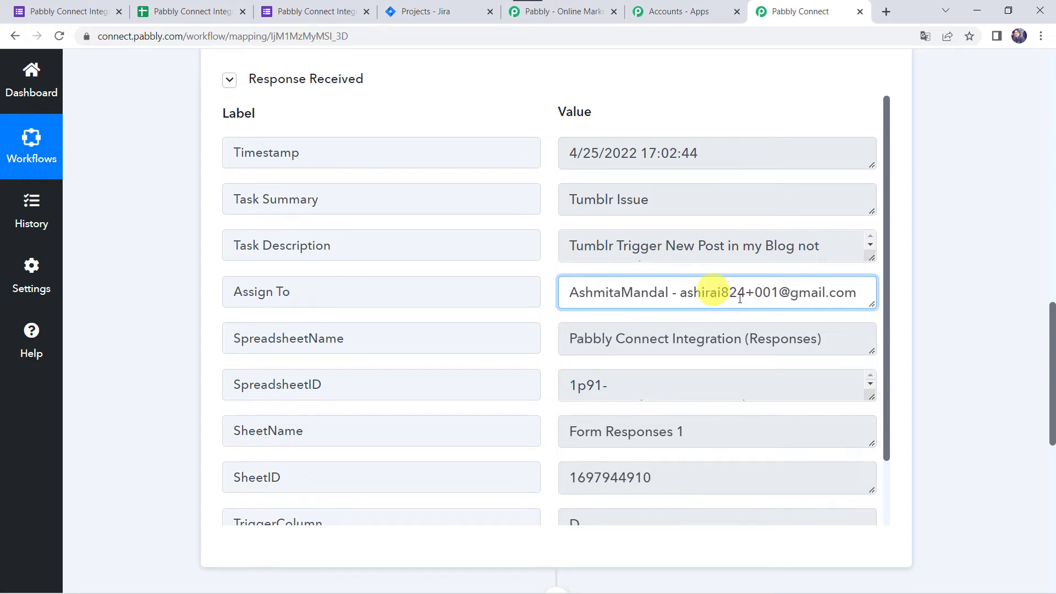
click(781, 294)
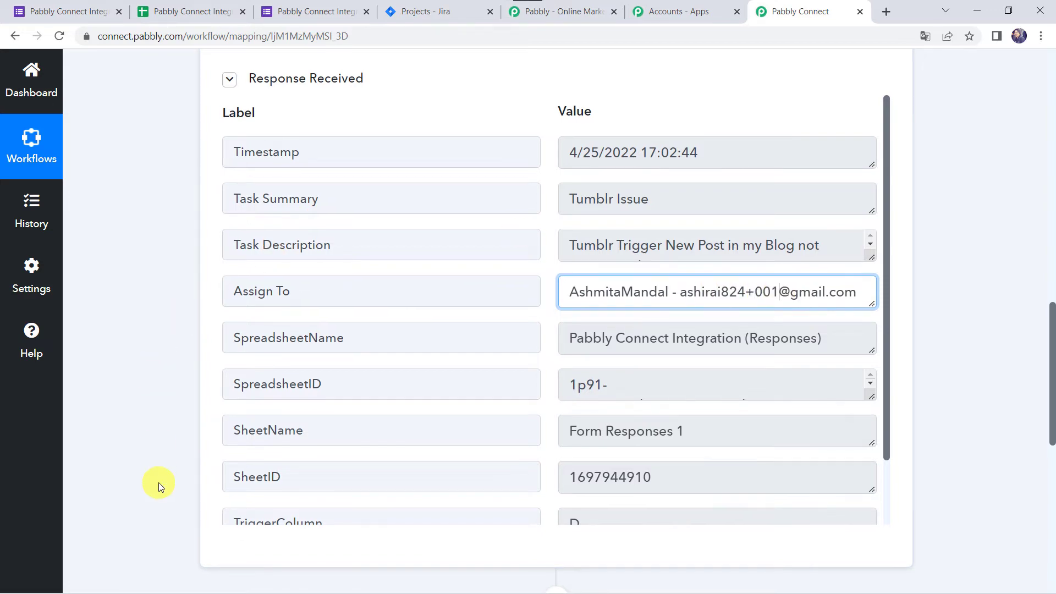
Step: Set the second workflow step's app to Text Formatter by Pabbly with the Split Text action event and connect it
scroll(159, 483, down, 9)
click(555, 202)
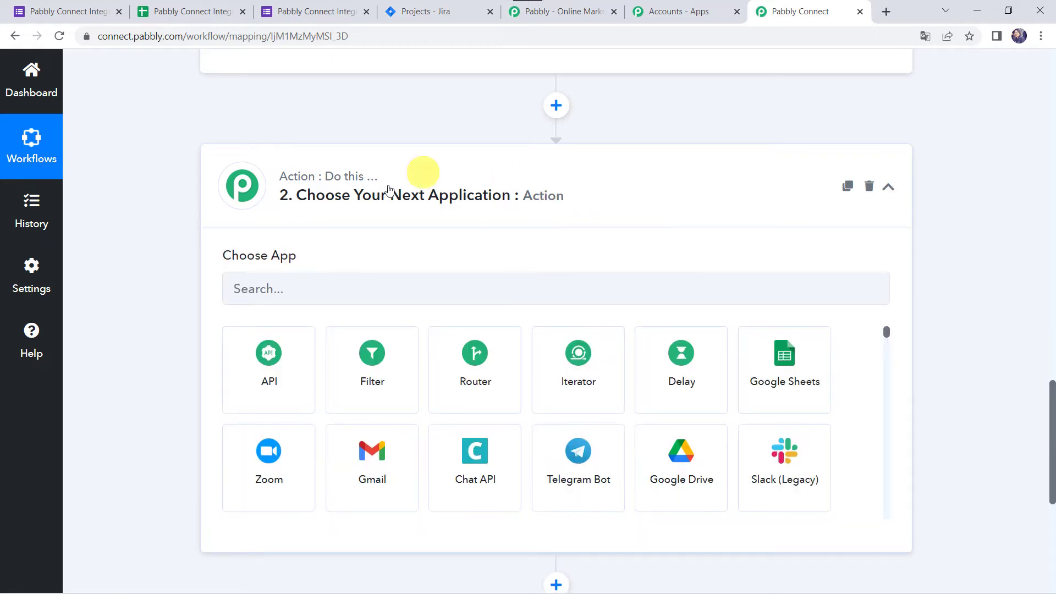
click(305, 297)
text(Text)
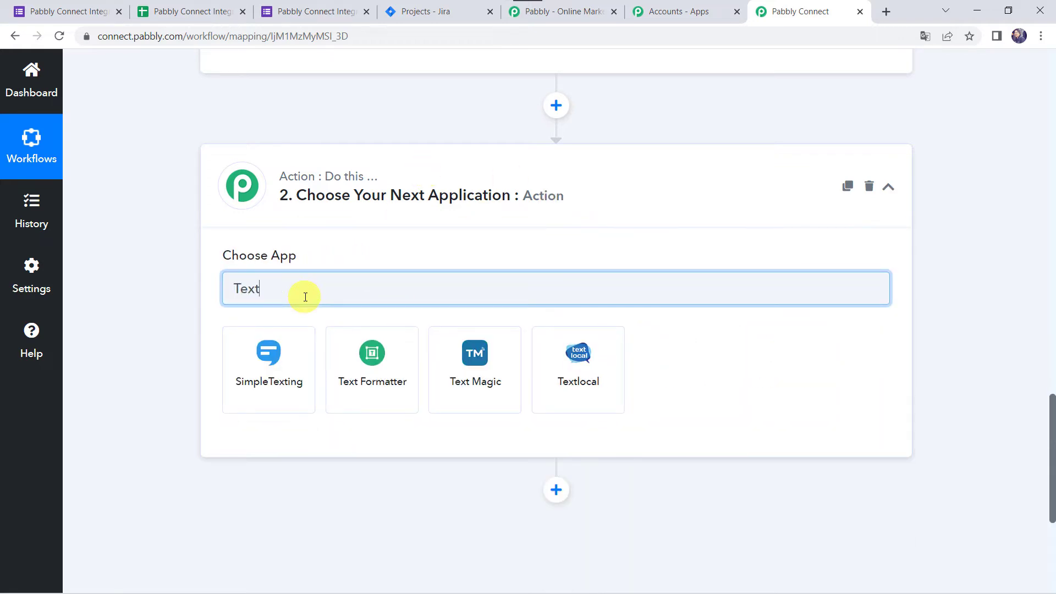
click(381, 385)
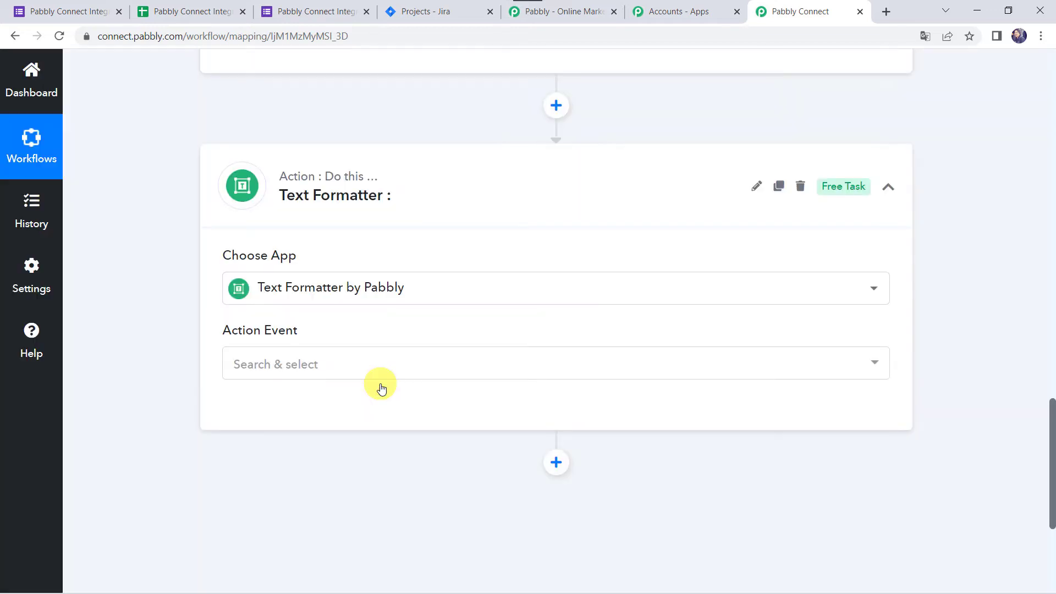
click(259, 364)
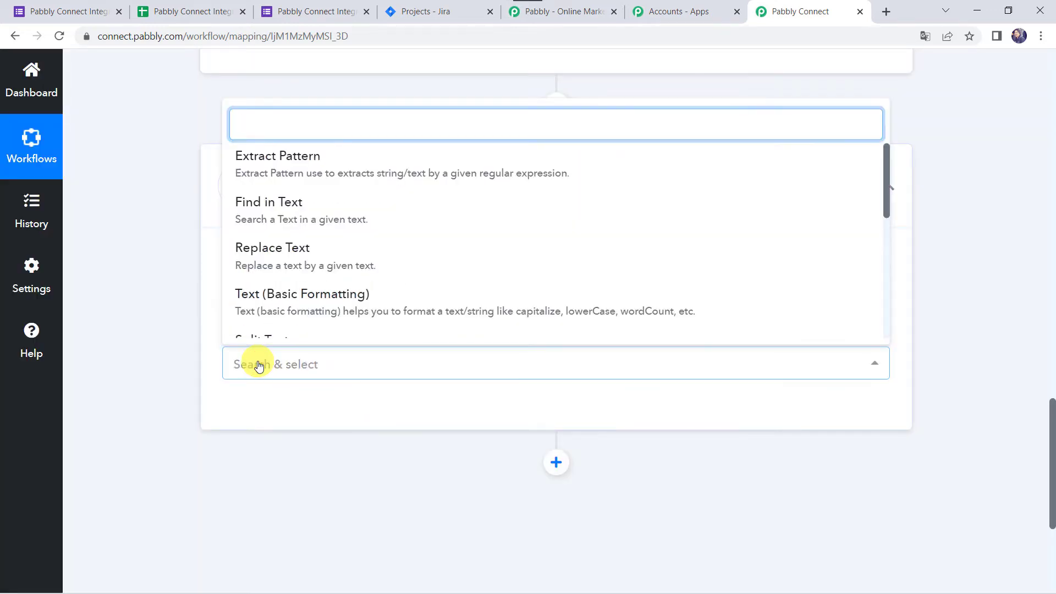
text(spl)
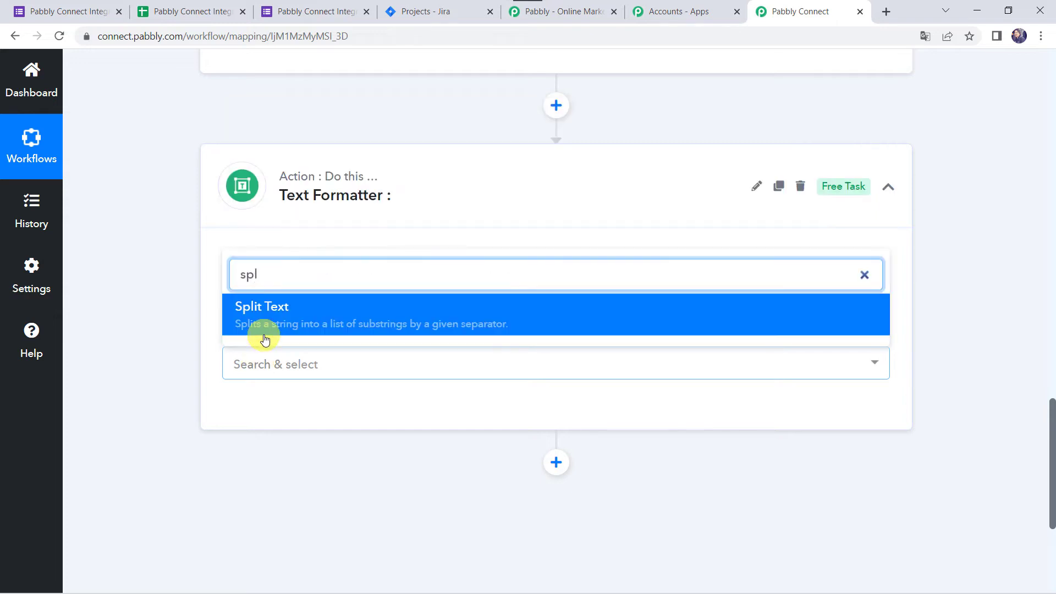
click(278, 322)
click(263, 419)
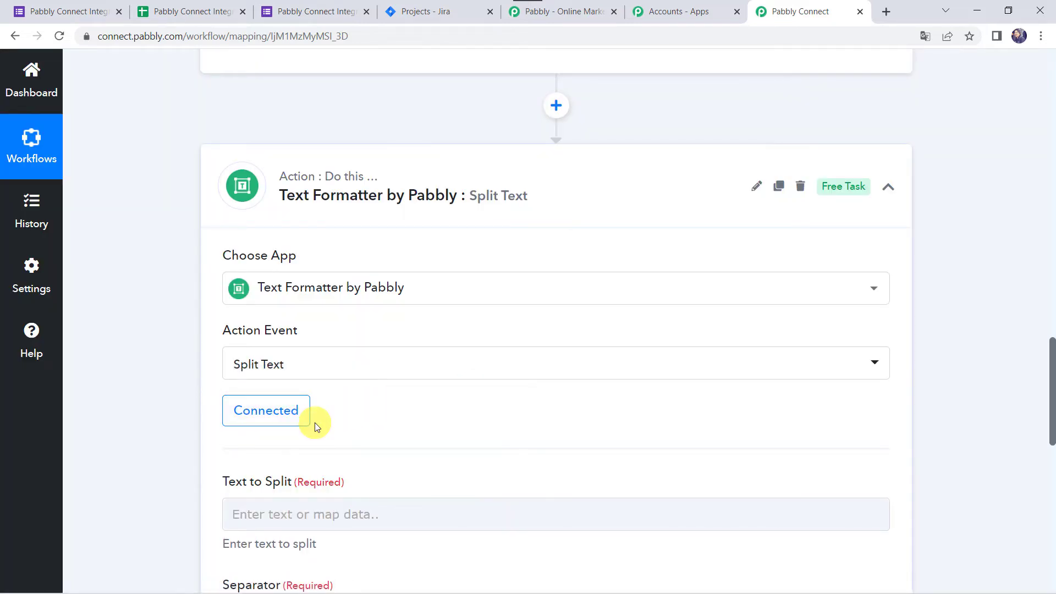
Step: Map the Assign To value from the Google Forms response into Text to Split
scroll(140, 428, down, 3)
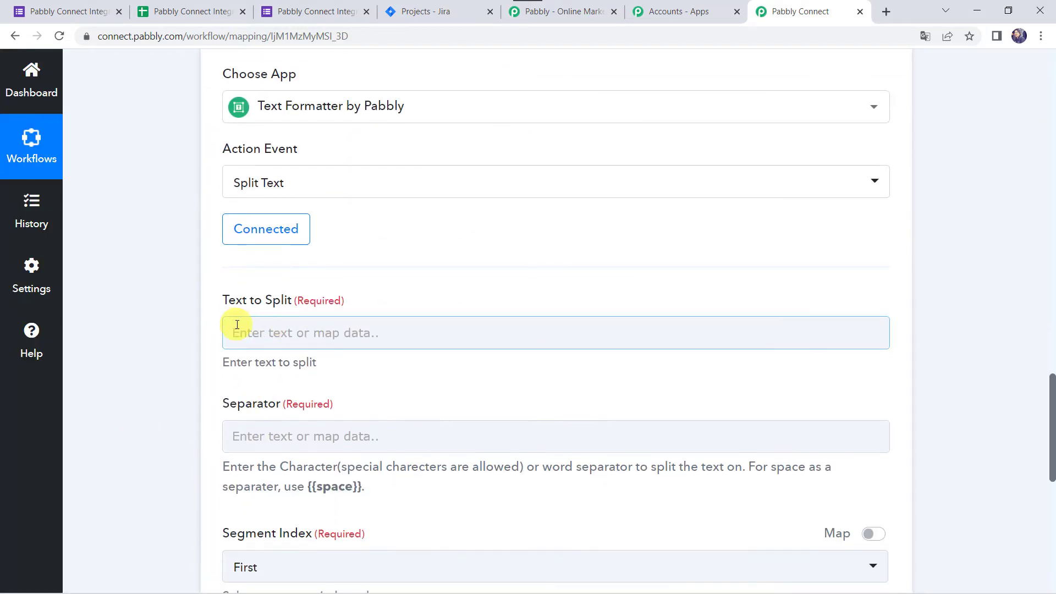
scroll(143, 149, up, 8)
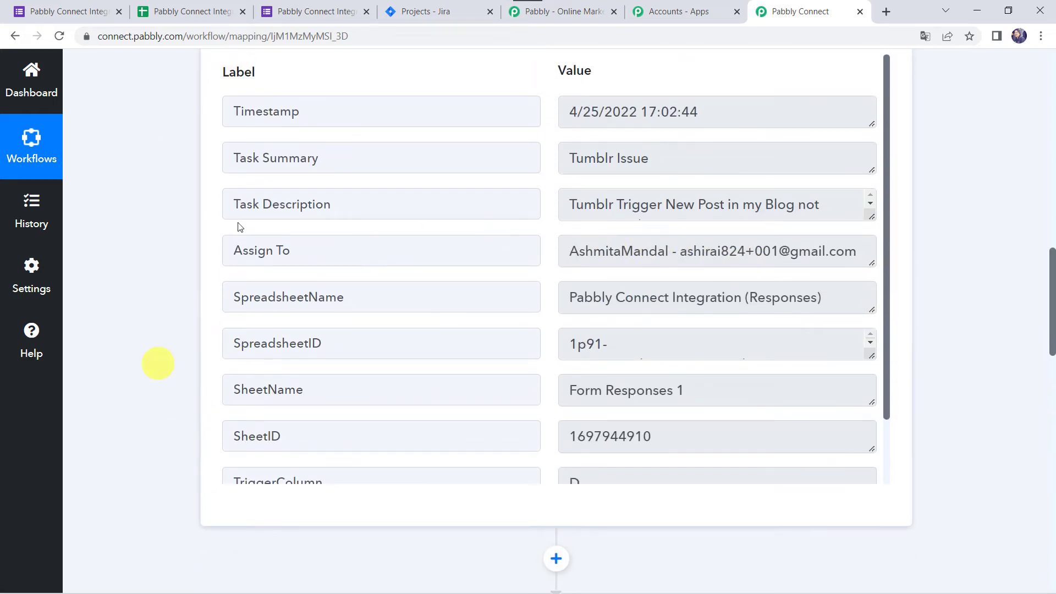
scroll(163, 444, down, 10)
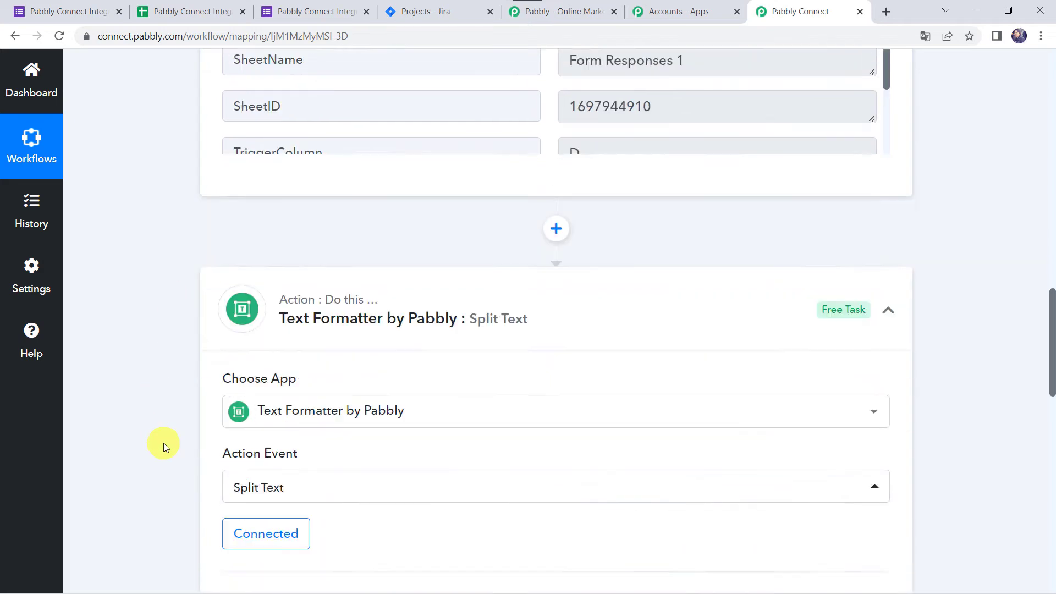
scroll(163, 443, down, 5)
click(242, 165)
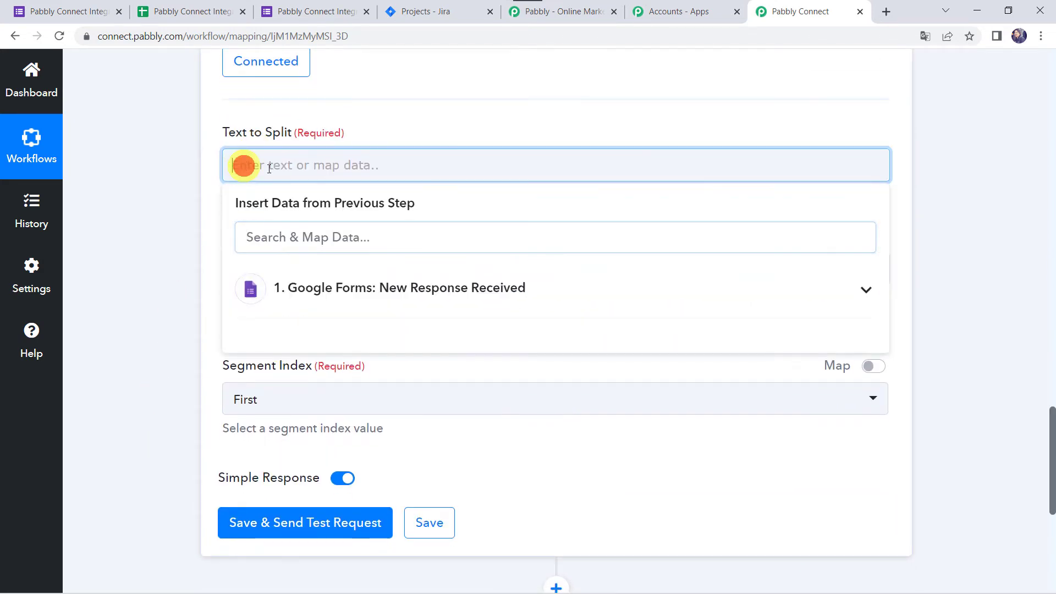
click(295, 300)
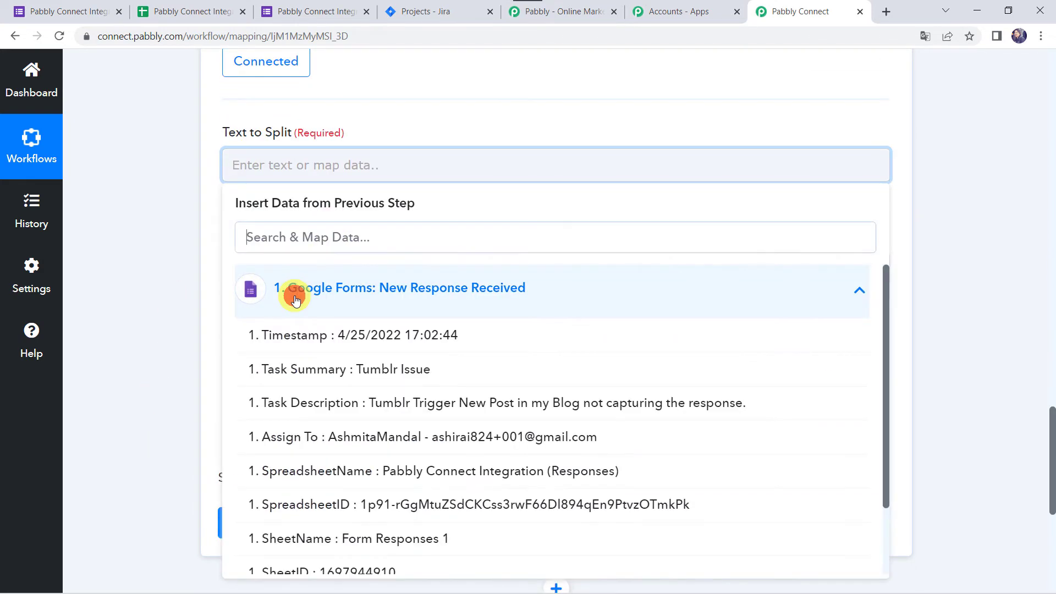
click(309, 442)
click(117, 262)
scroll(117, 262, down, 1)
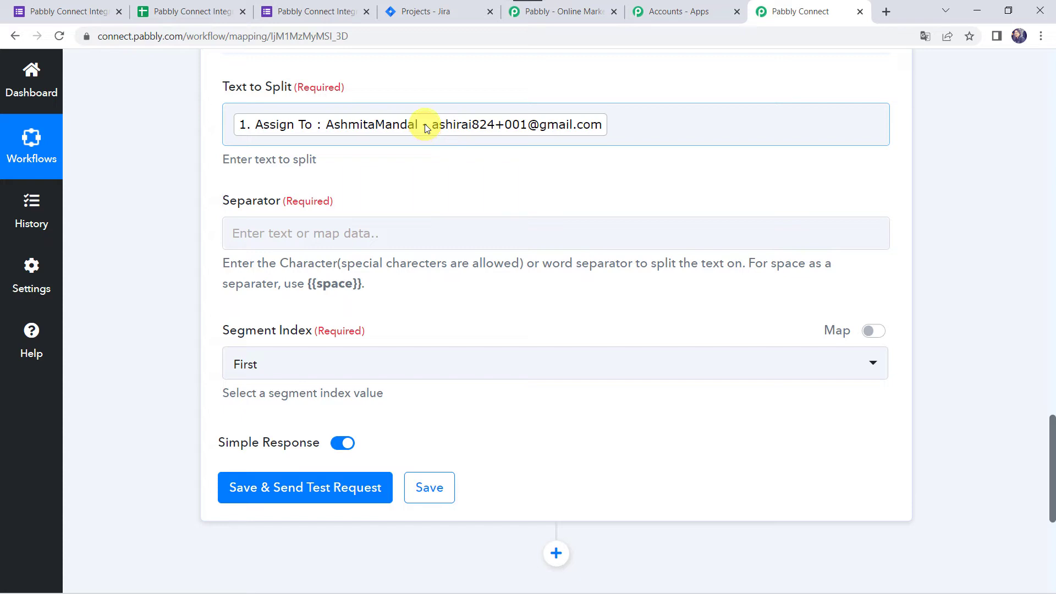
Step: Set the separator to "-" and the segment index to Last, saving the Split Text step with a test request
click(247, 240)
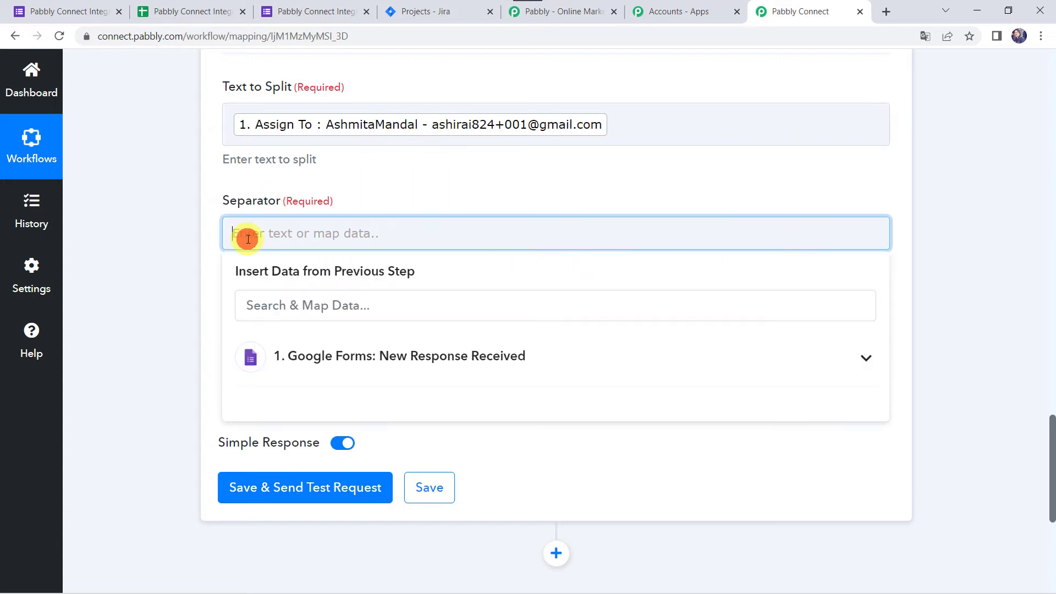
text(-)
click(153, 243)
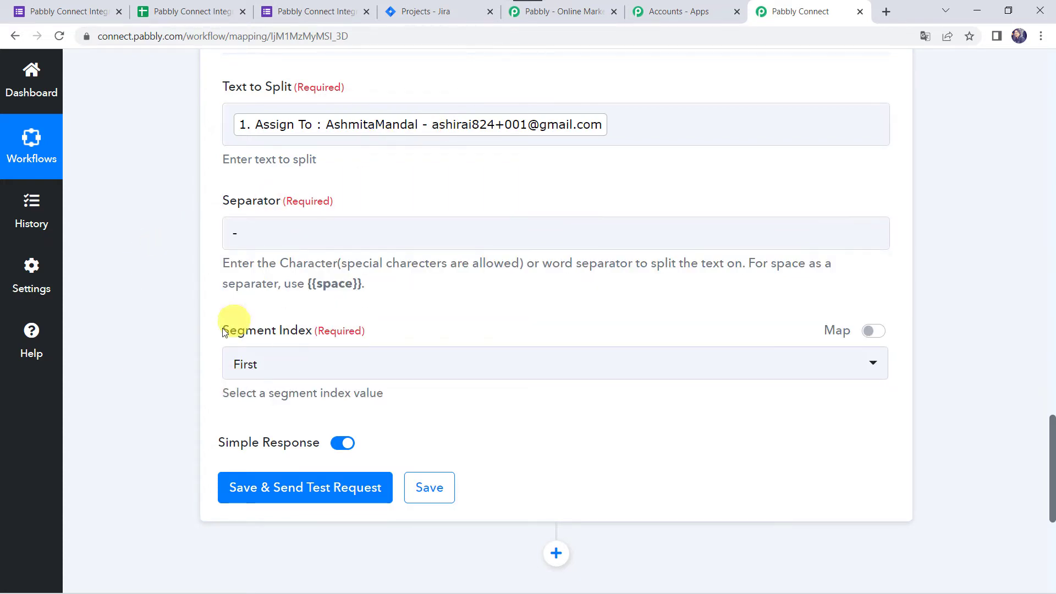
click(434, 134)
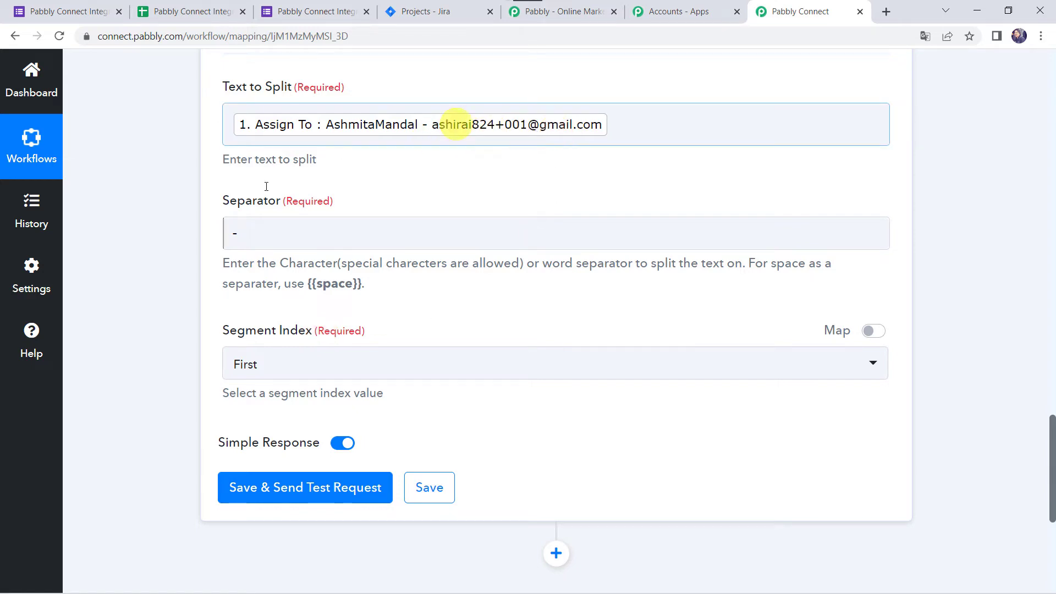
click(244, 364)
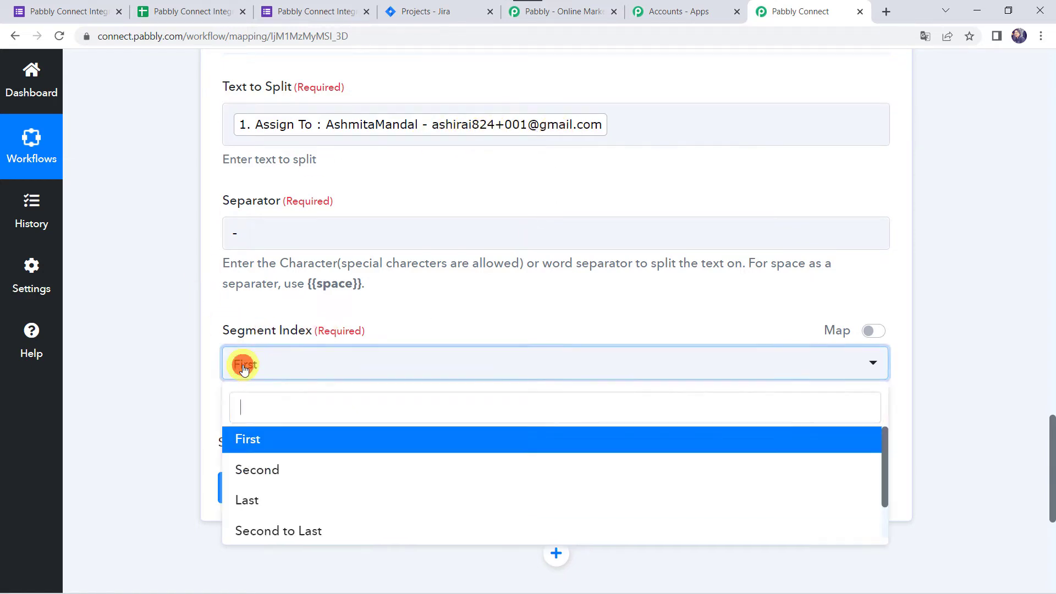
click(276, 498)
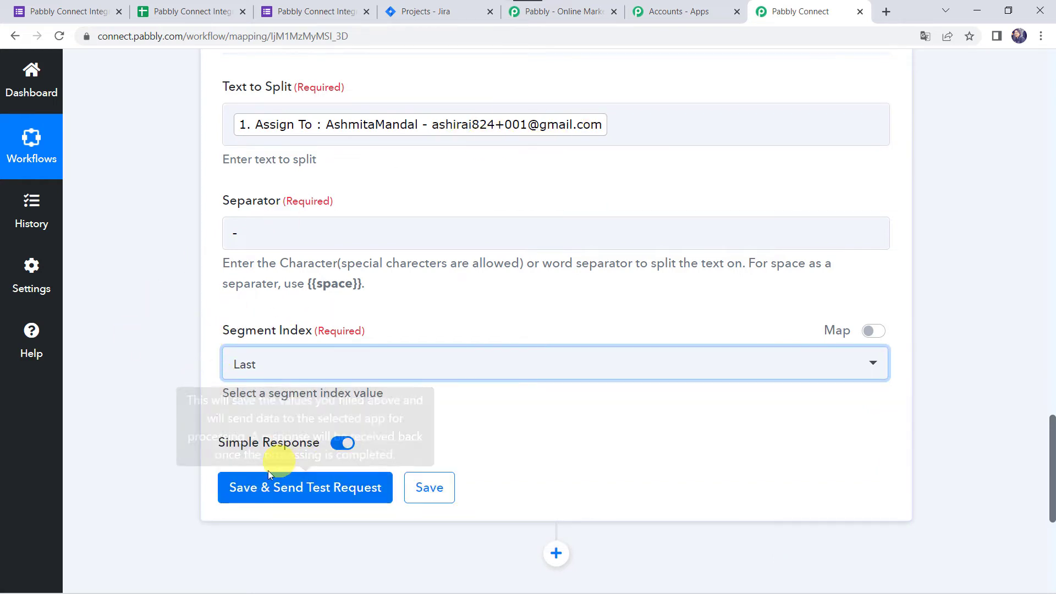
click(268, 491)
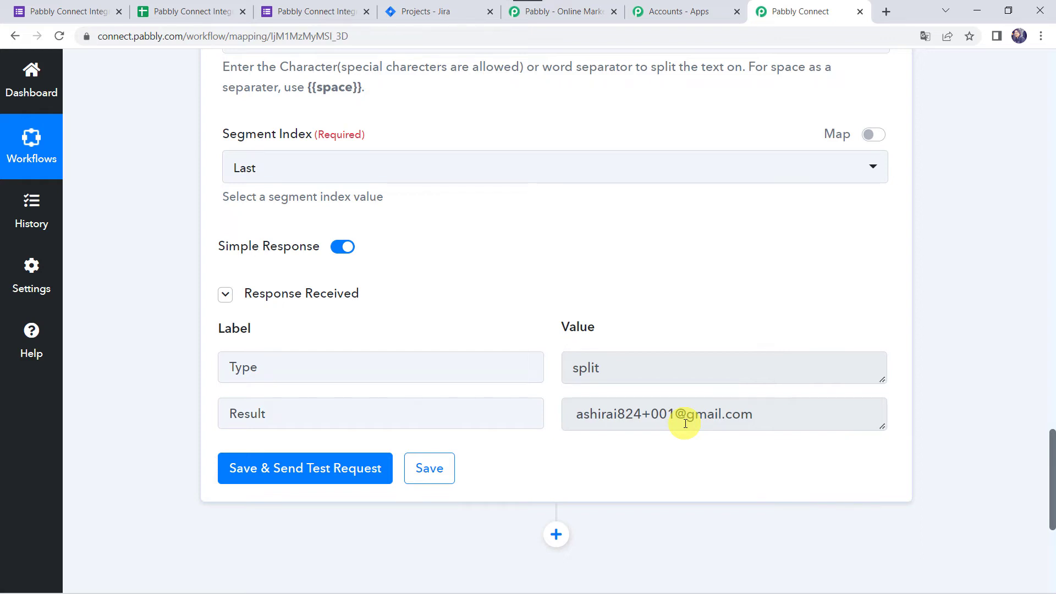
Step: Add a Jira Software action after the Text Formatter step with the Search User action event
scroll(540, 418, down, 2)
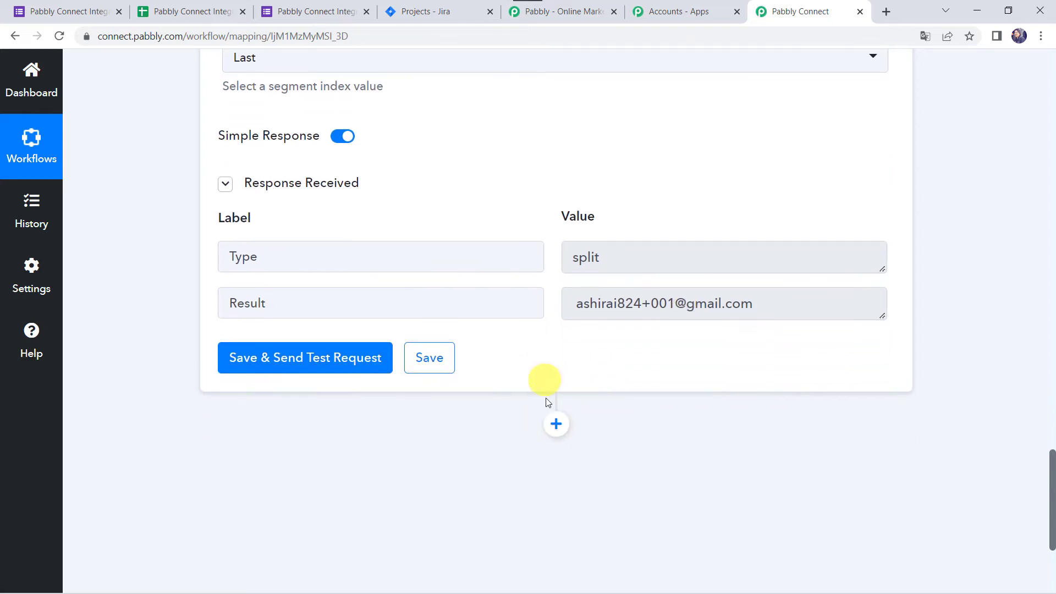
click(557, 425)
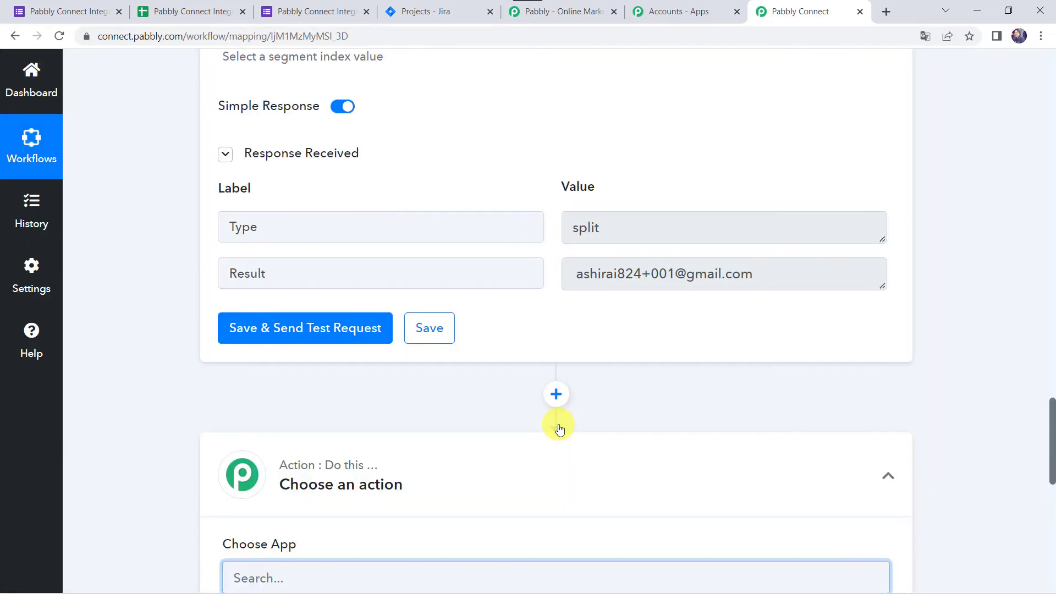
text(J)
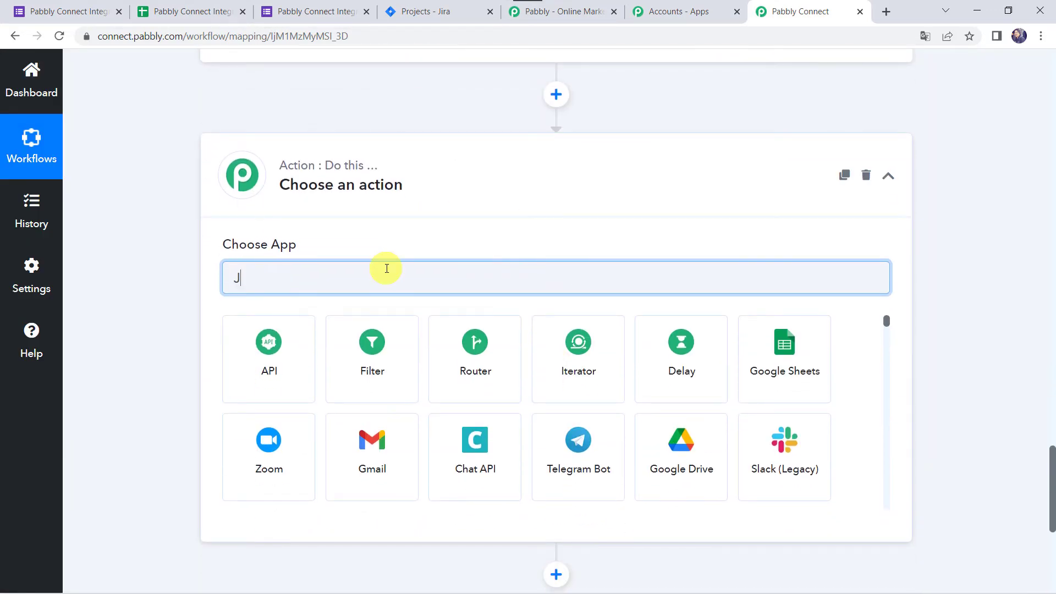
text(ira)
click(378, 371)
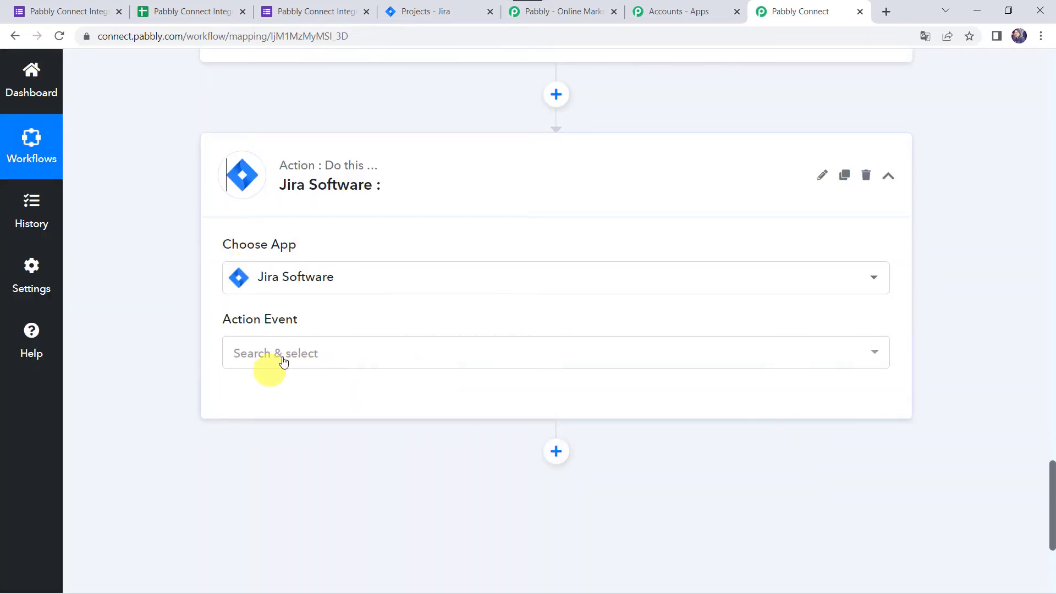
click(284, 358)
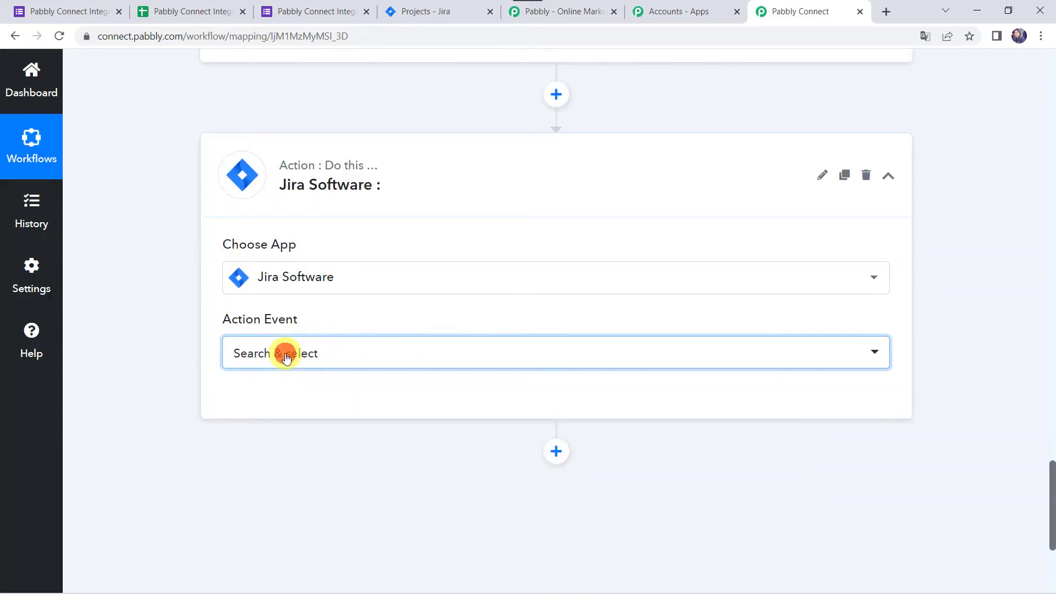
text(S)
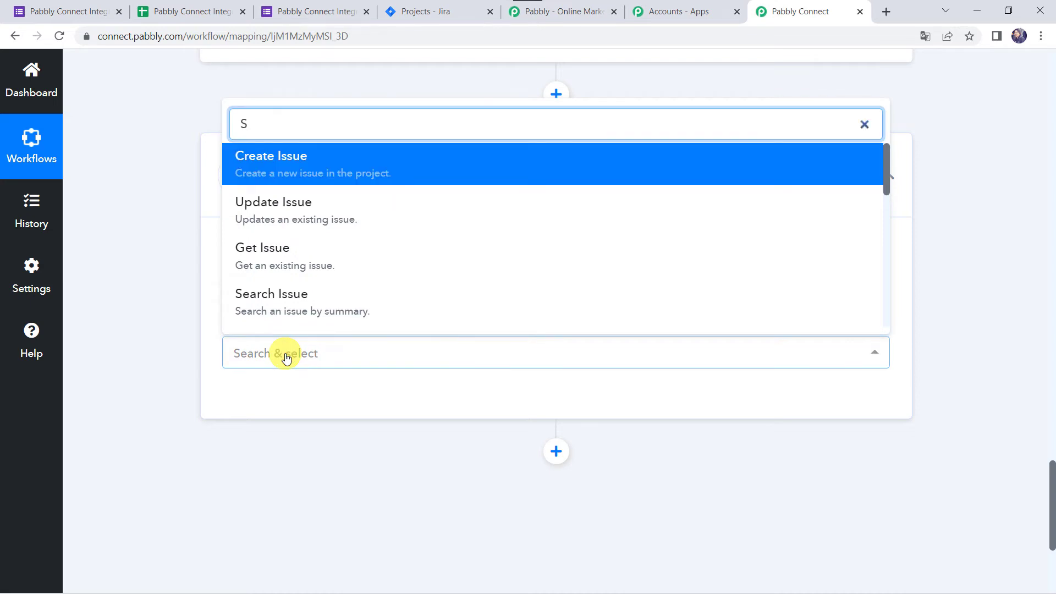
text(earch)
click(300, 312)
Step: Create a new Jira Software connection and authorize Pabbly's access to pabbly.atlassian.net
click(264, 410)
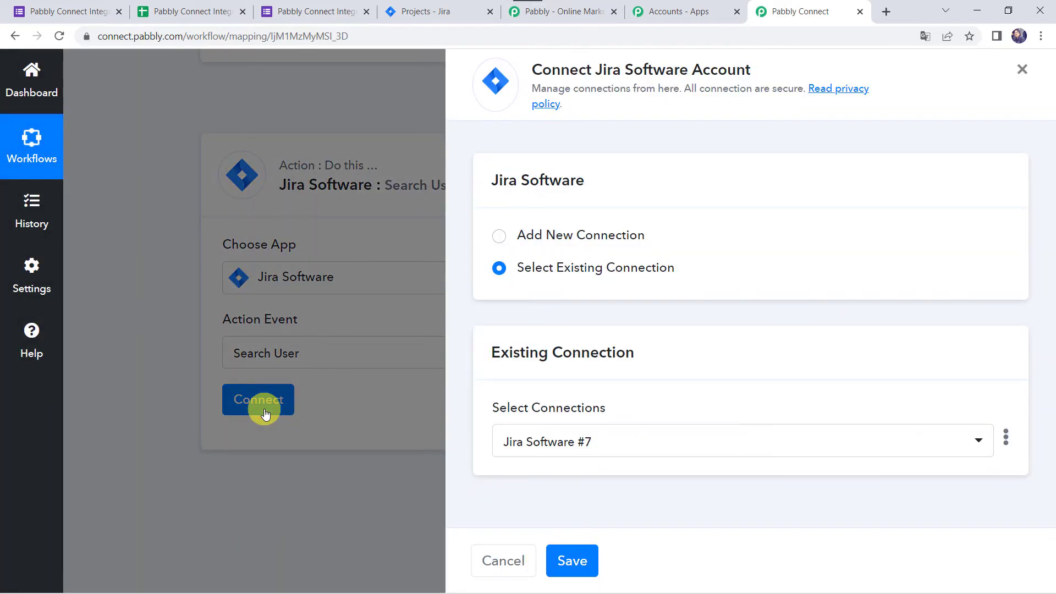
click(540, 237)
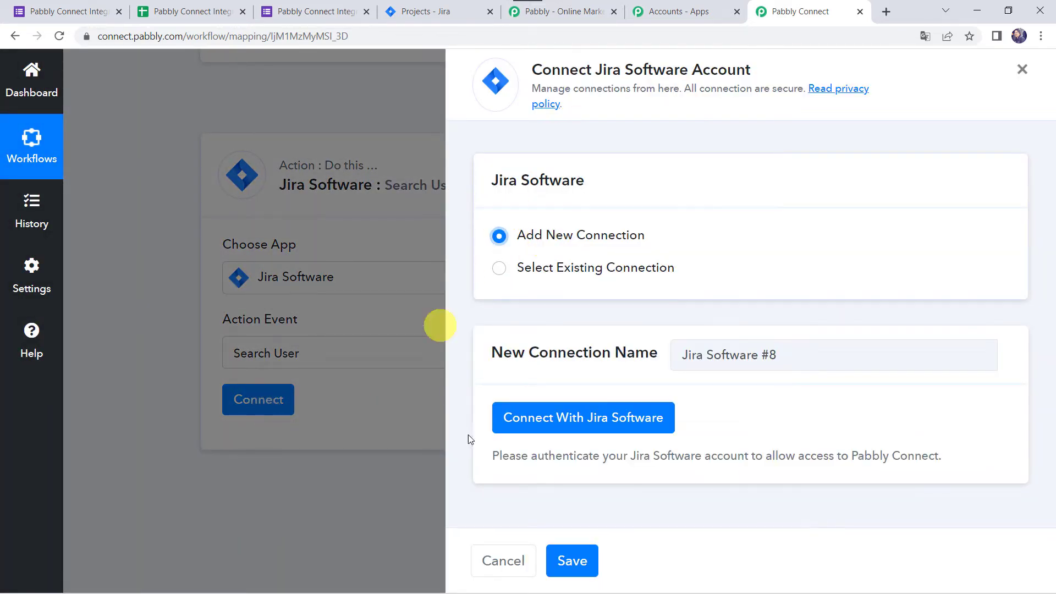
click(614, 419)
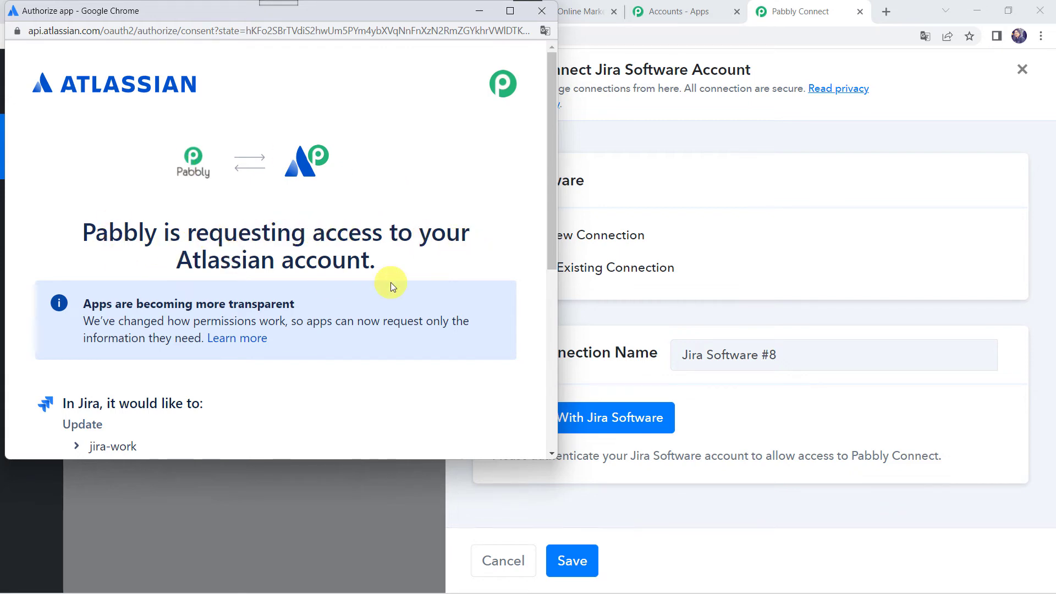
scroll(391, 285, down, 2)
scroll(390, 282, down, 5)
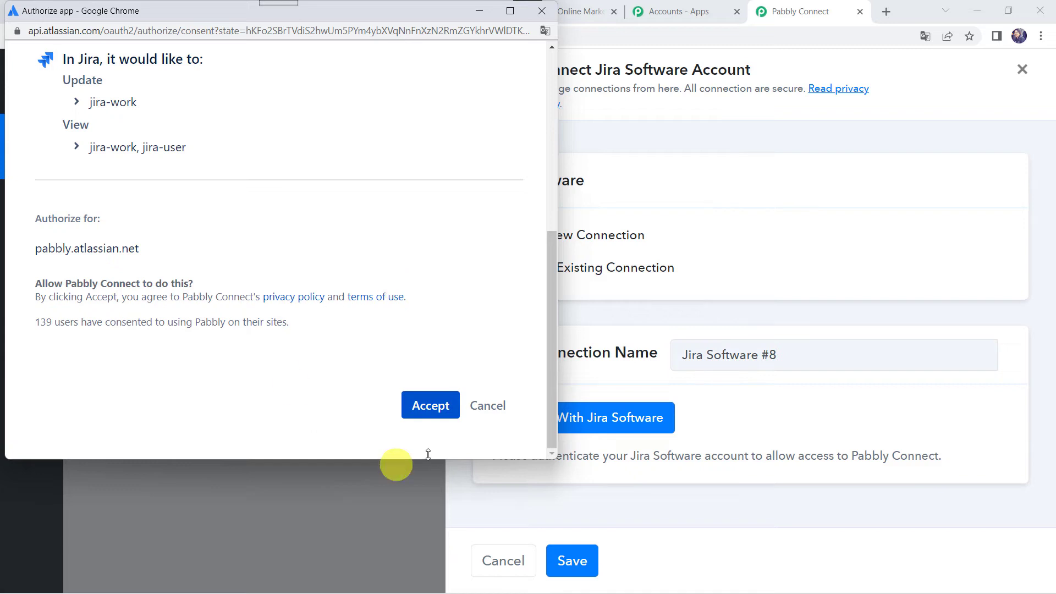
click(433, 411)
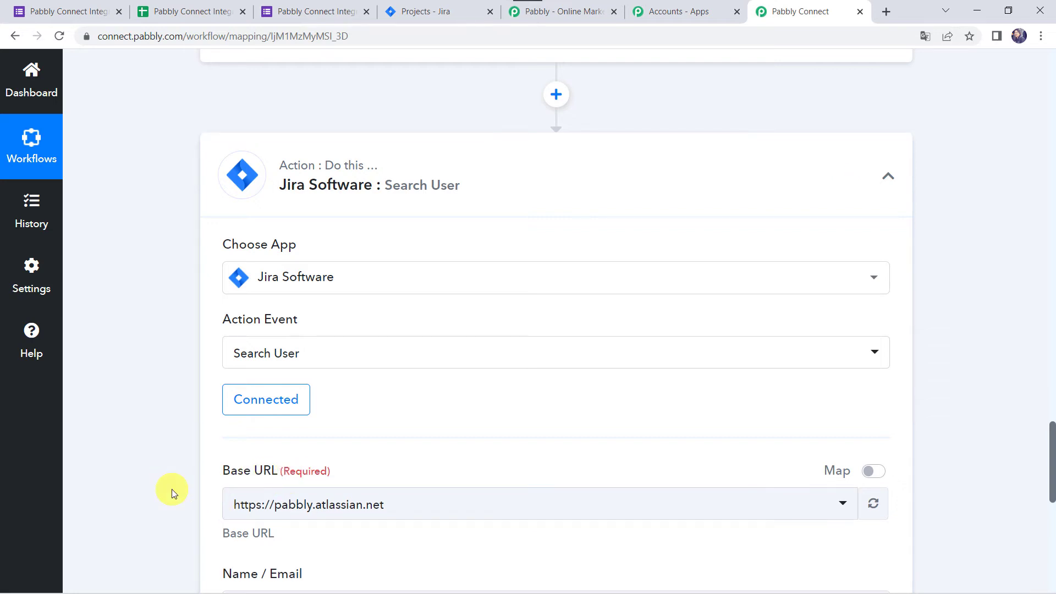
Step: Switch to the Jira projects page and compare its site address with the Base URL of the Search User step
click(428, 15)
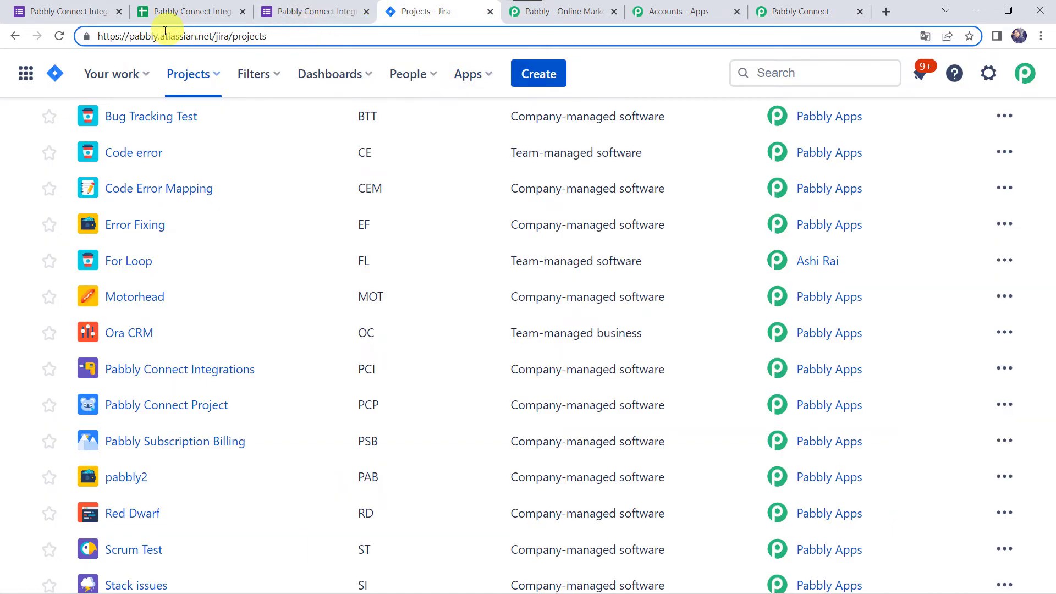
drag(213, 34, 77, 36)
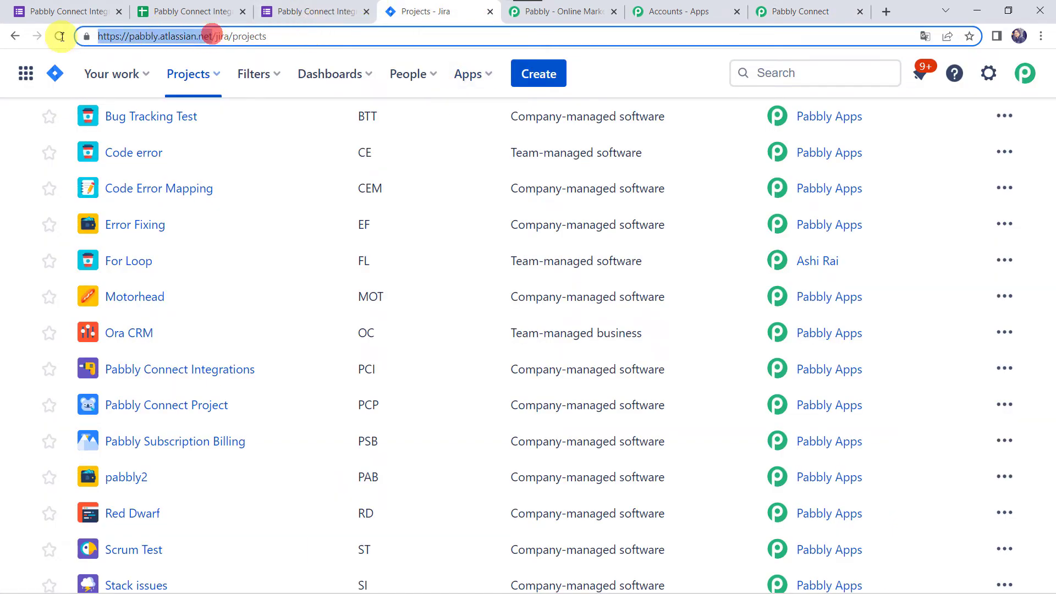
click(807, 15)
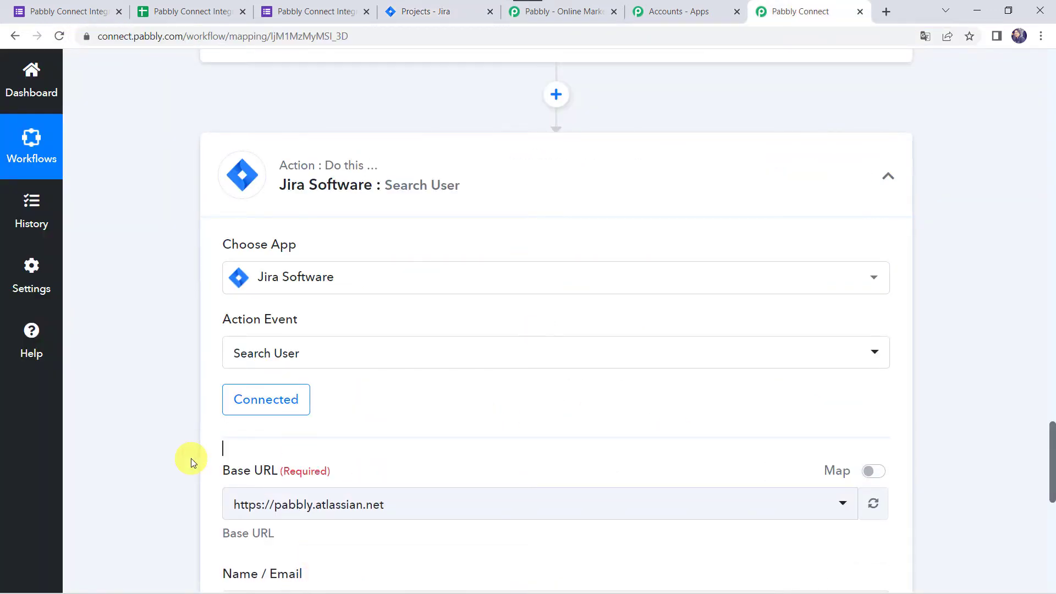
scroll(190, 463, down, 3)
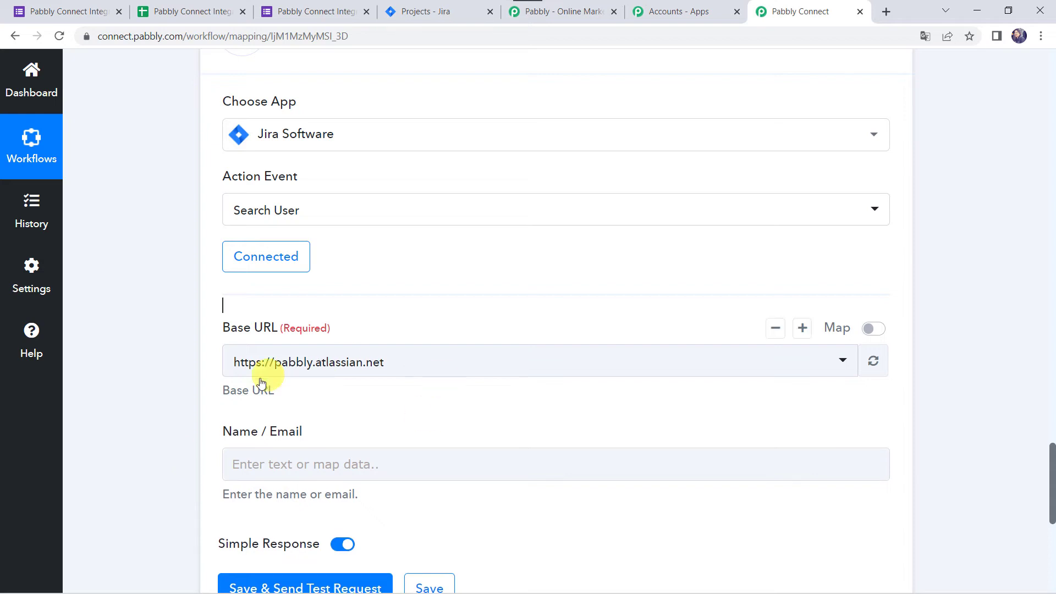
Step: Map the Search User step's Name / Email to the Split Text result and save it with a test request
scroll(183, 299, down, 3)
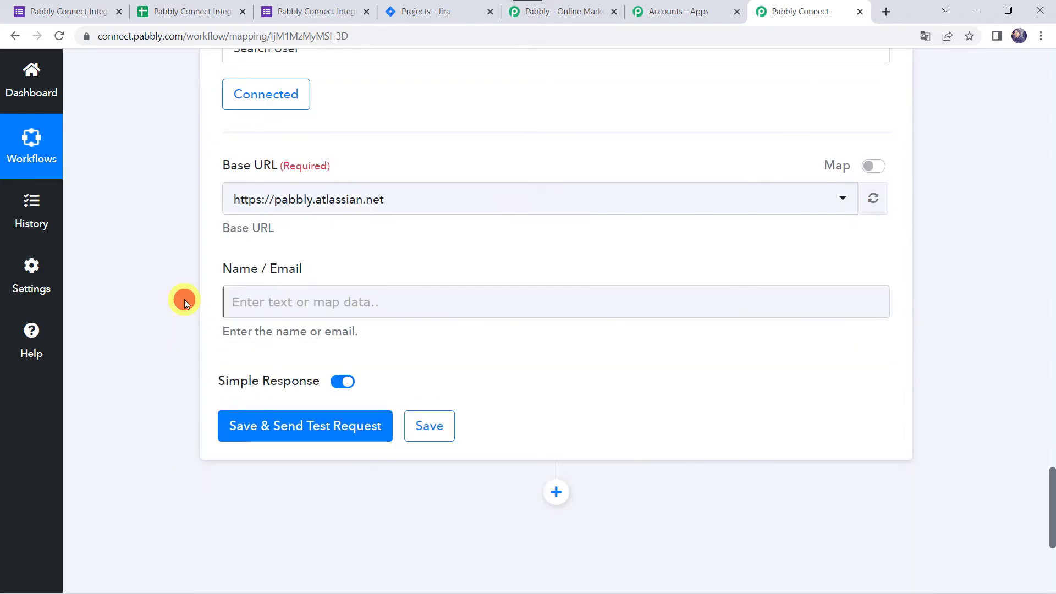
click(290, 299)
click(304, 483)
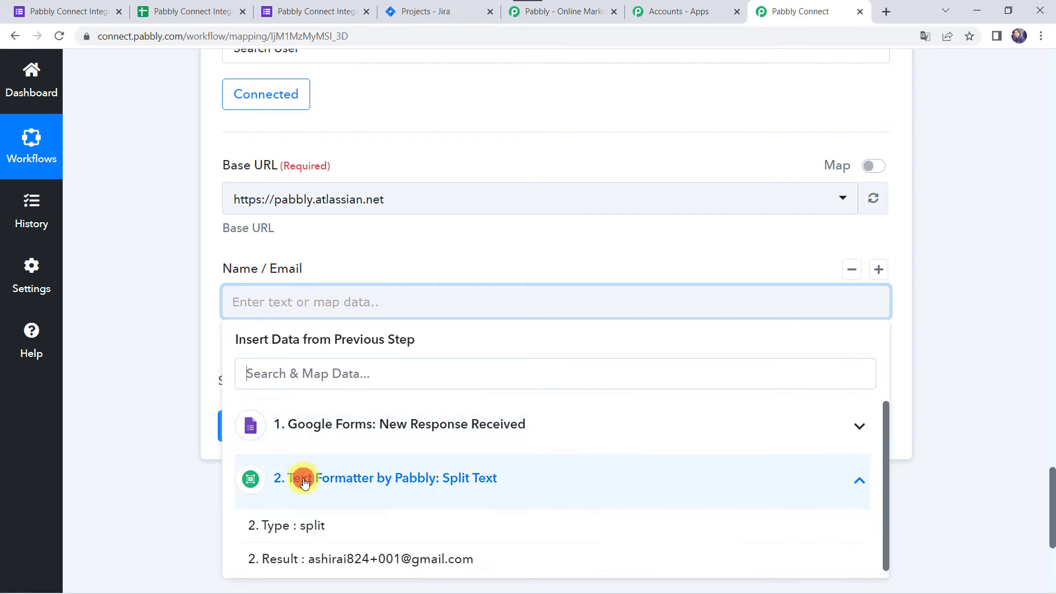
click(337, 562)
click(130, 362)
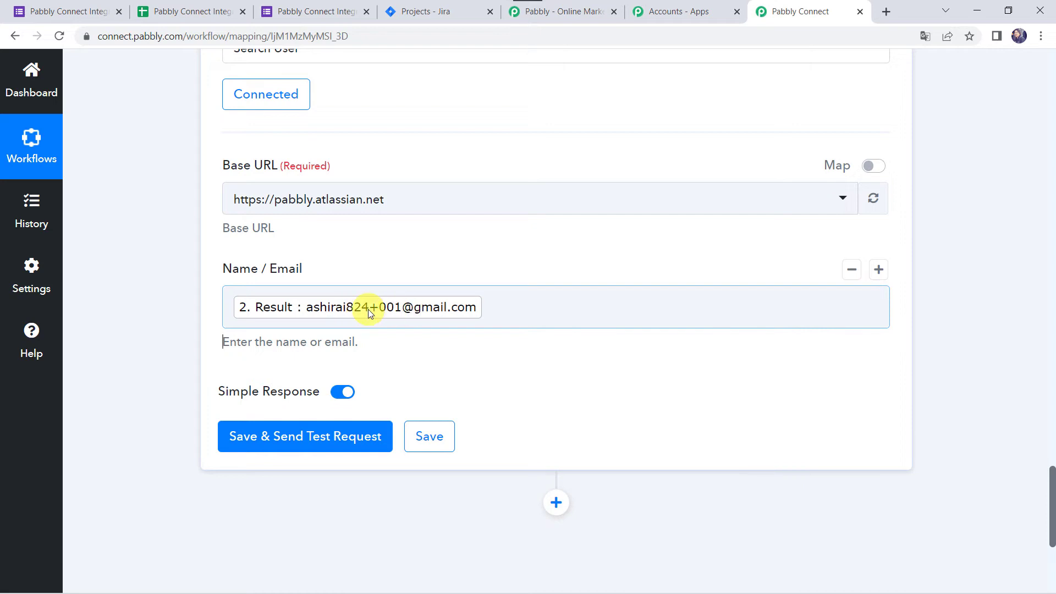
click(275, 438)
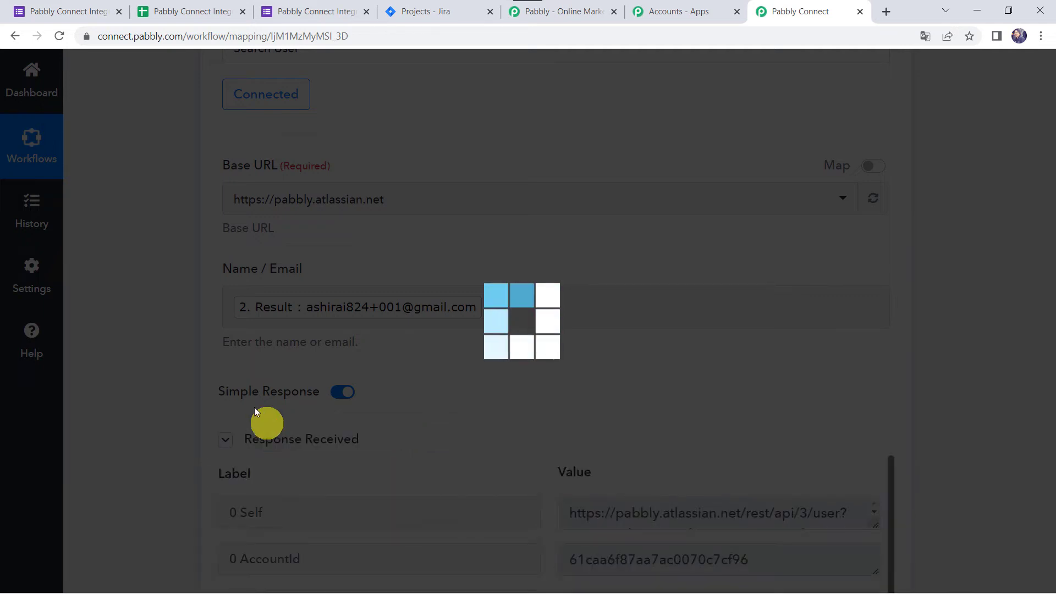
scroll(126, 523, down, 6)
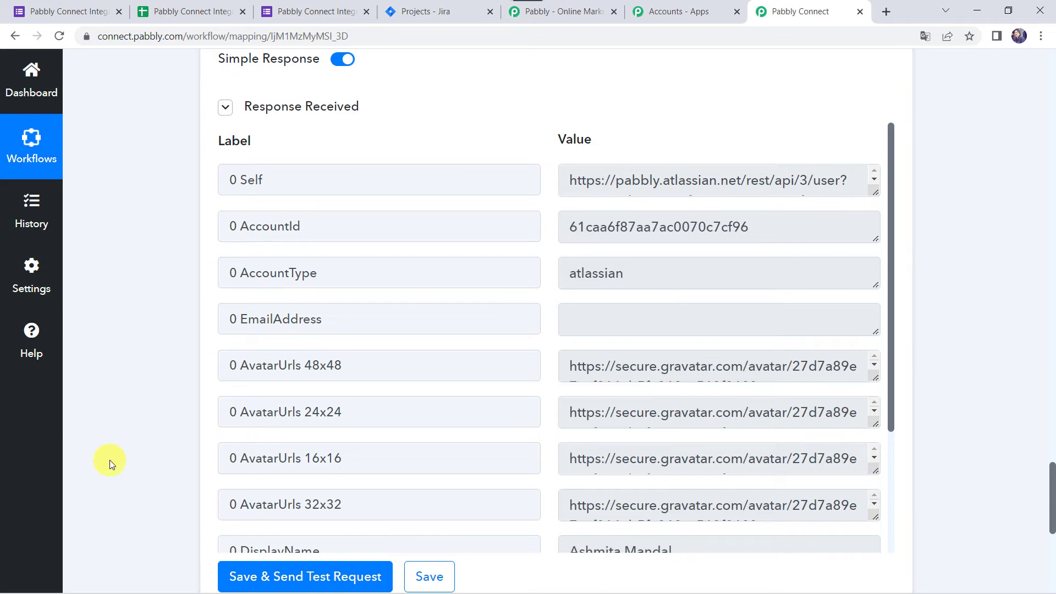
Step: Add a Jira Software action after Search User with the Create Issue event, using the existing connection Jira Software #8
scroll(109, 465, down, 6)
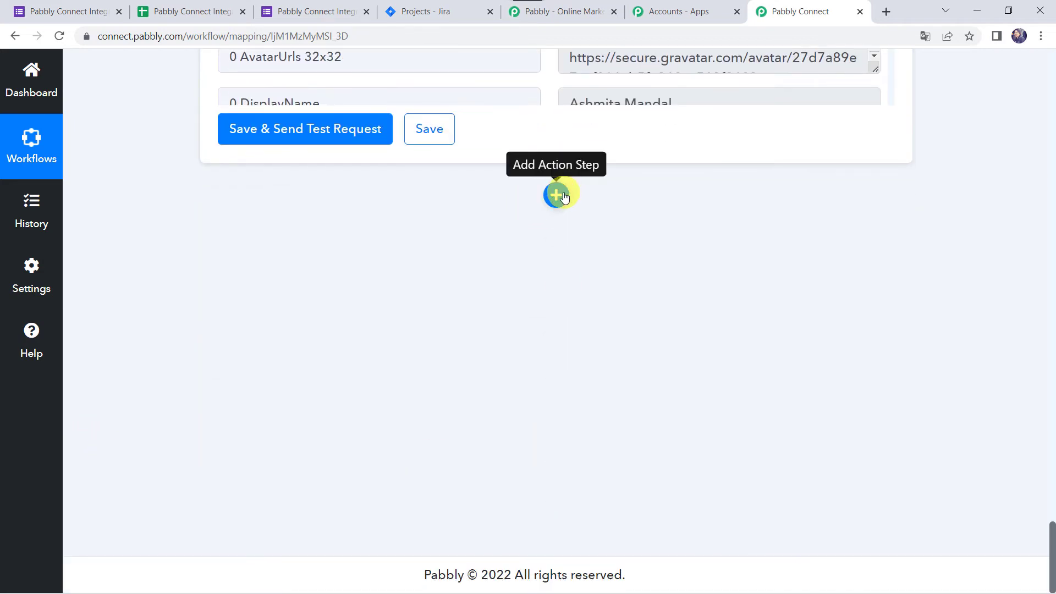
click(563, 195)
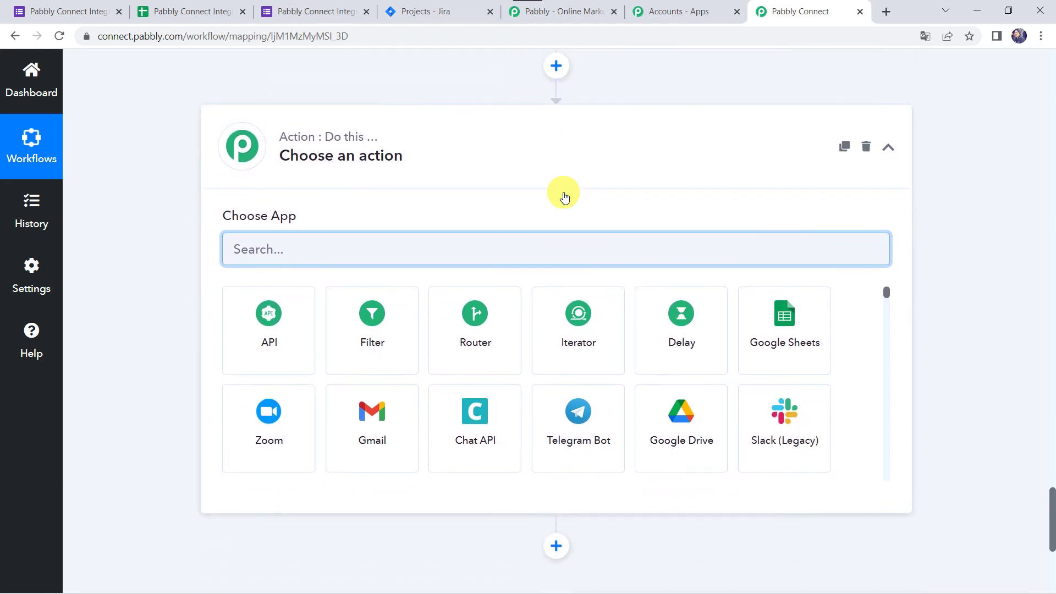
text(Jir)
click(392, 360)
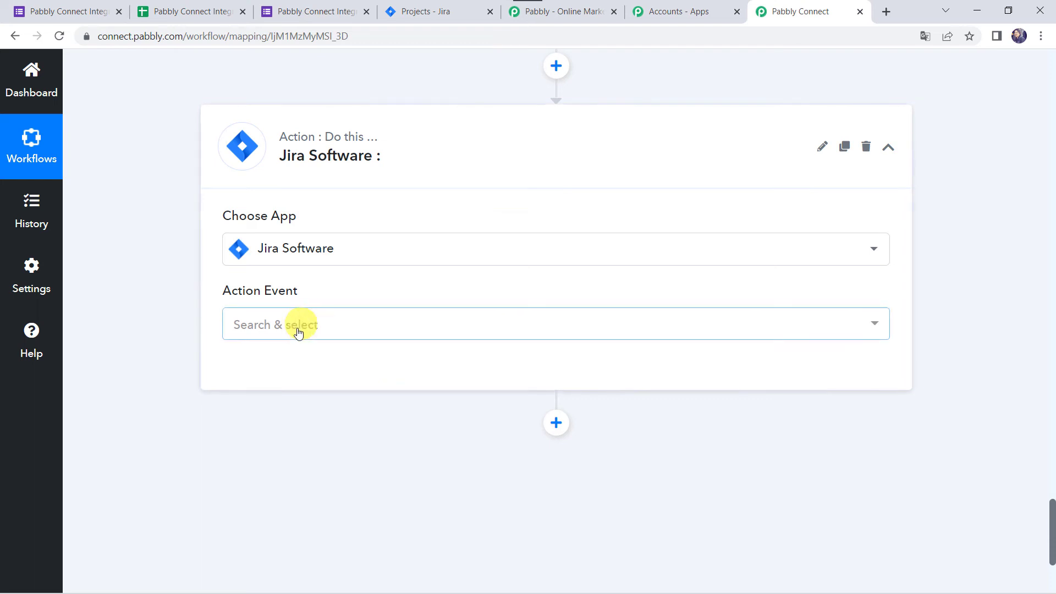
click(297, 330)
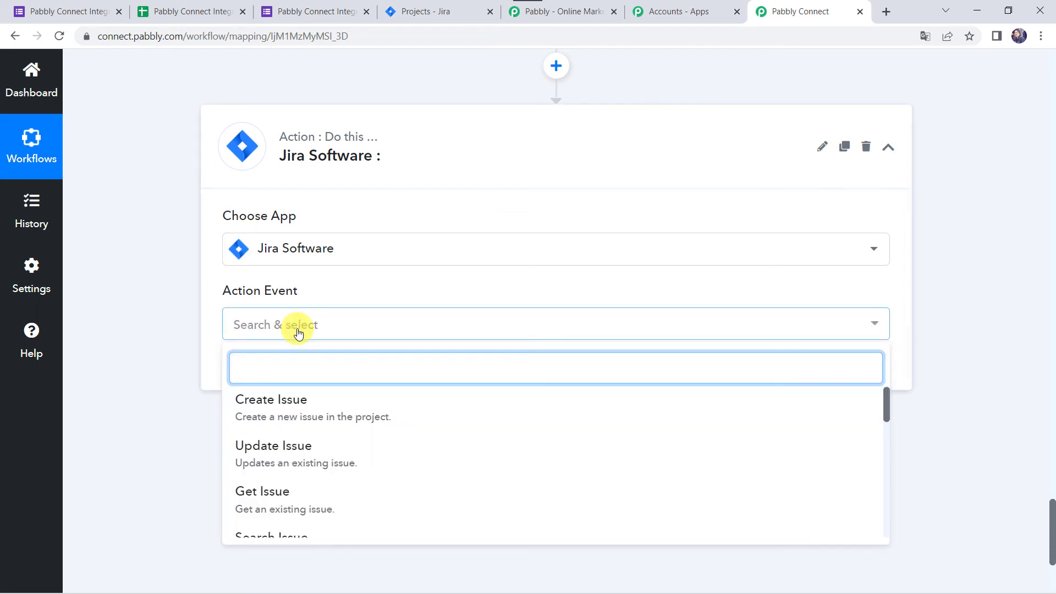
click(275, 406)
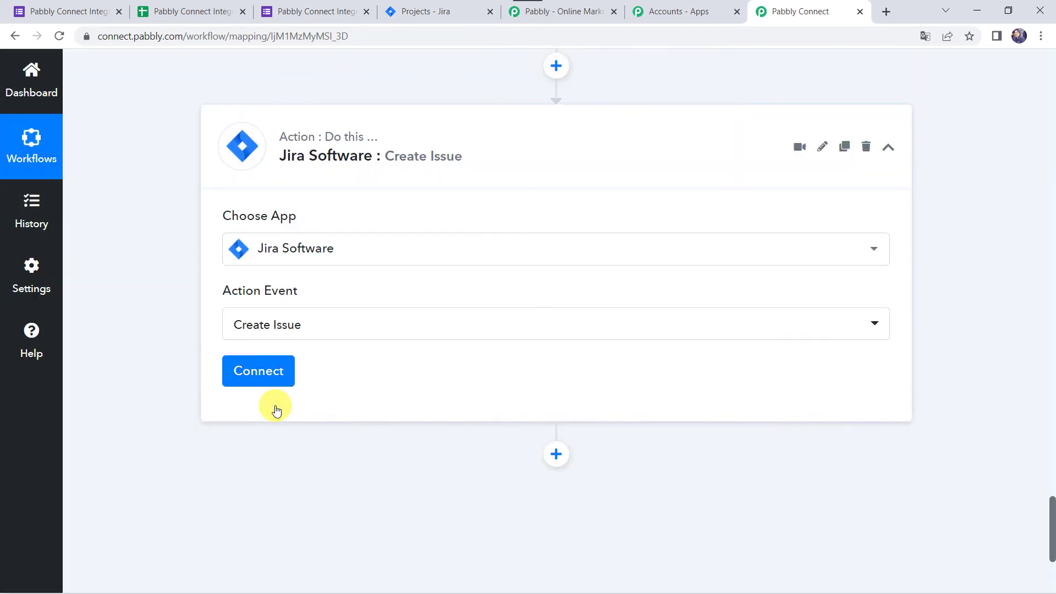
click(272, 375)
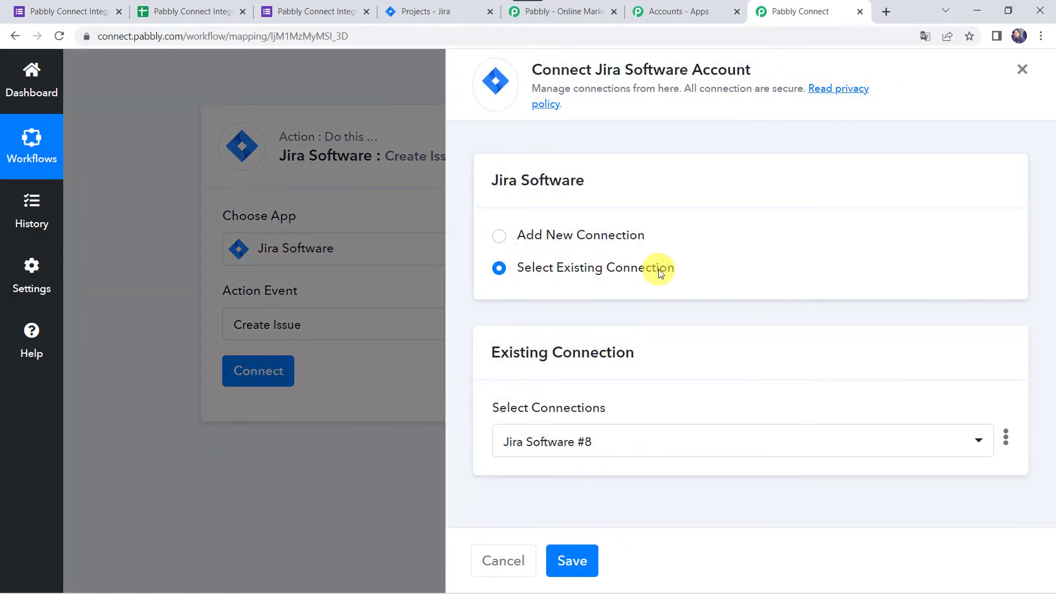
click(568, 559)
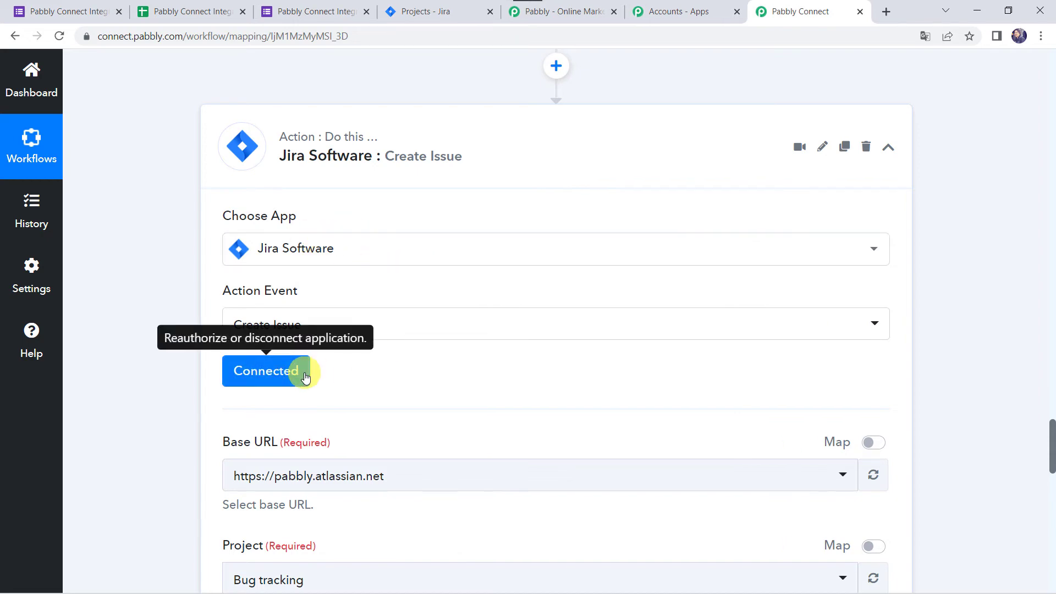
Step: Open the Pabbly Connect Integrations project in Jira and select it as the project of the Create Issue step in Pabbly Connect
scroll(397, 364, down, 4)
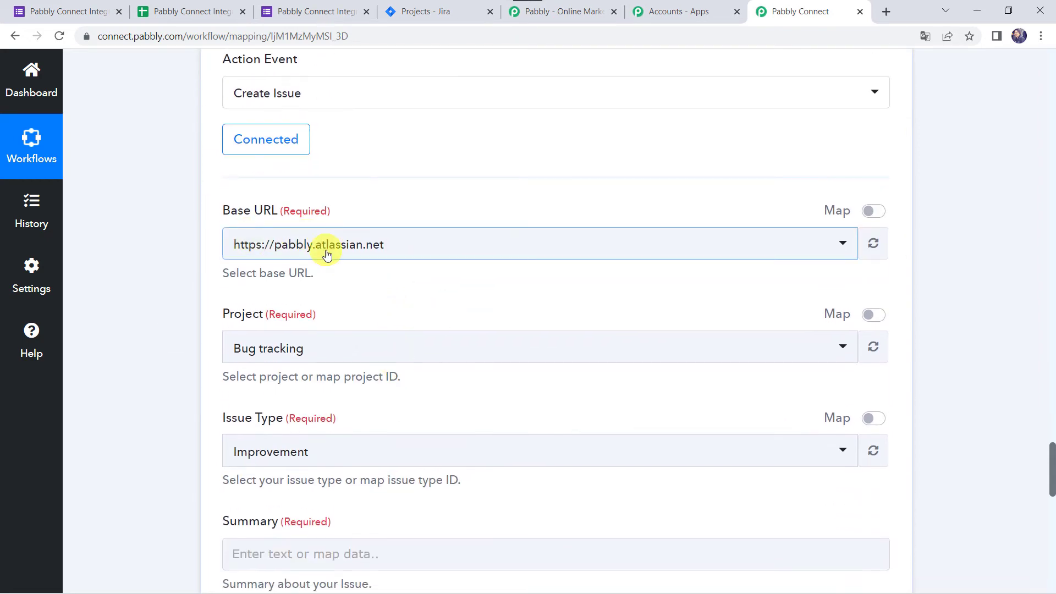
scroll(177, 290, down, 2)
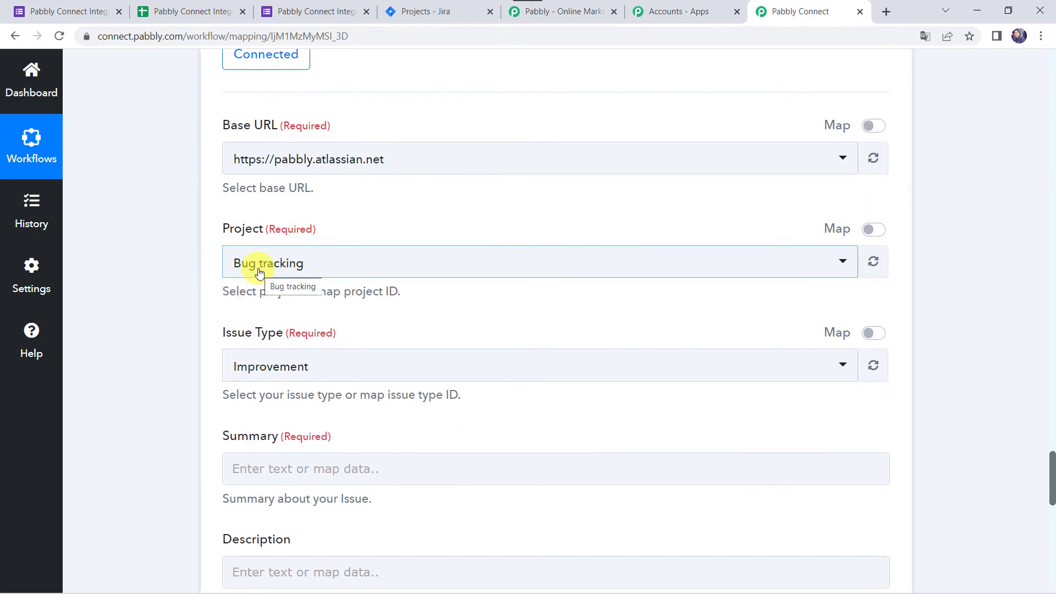
click(449, 12)
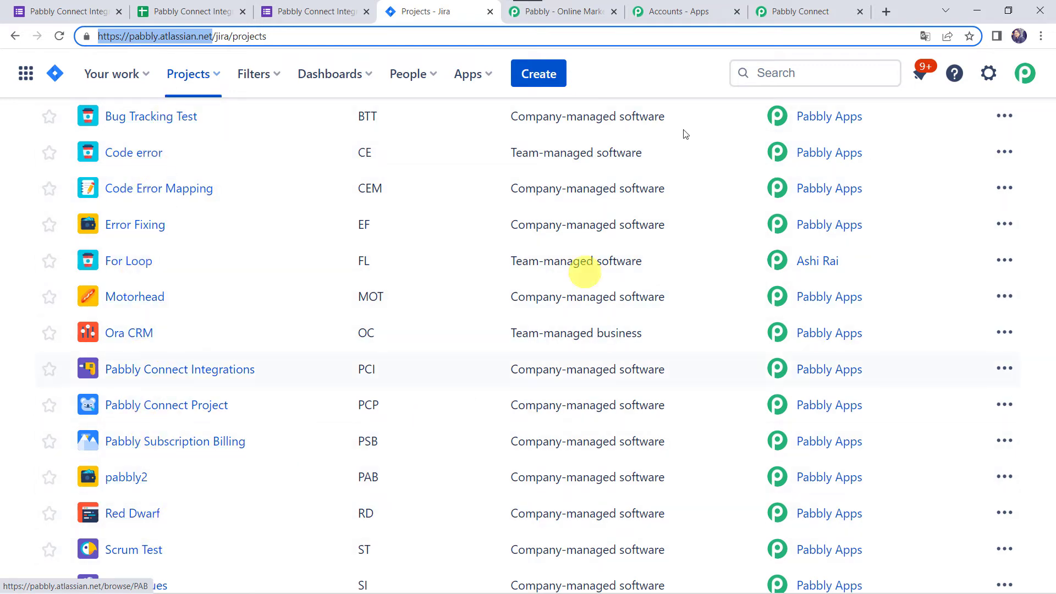
click(823, 8)
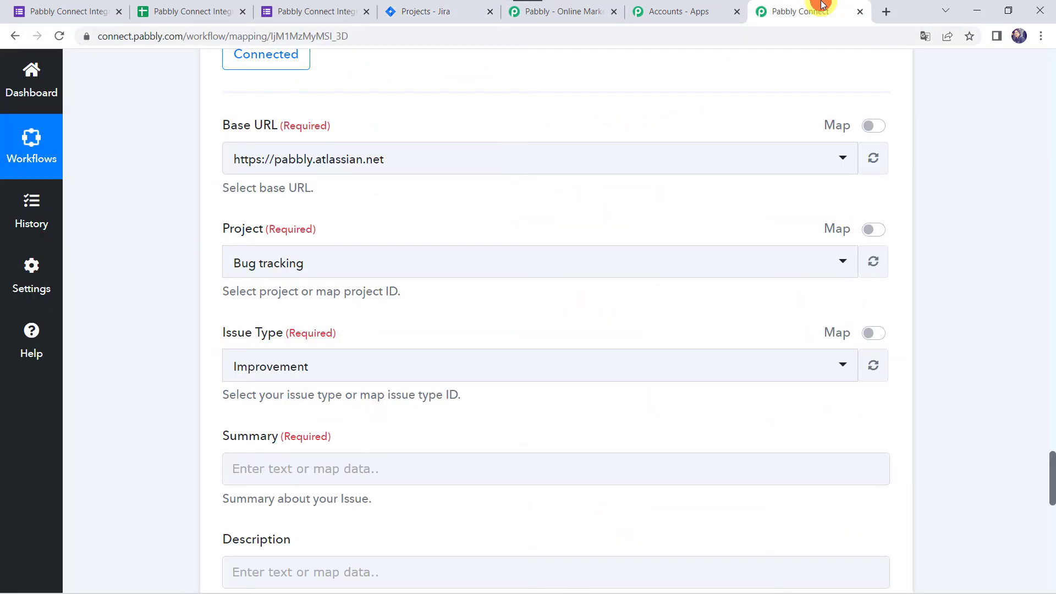
click(294, 265)
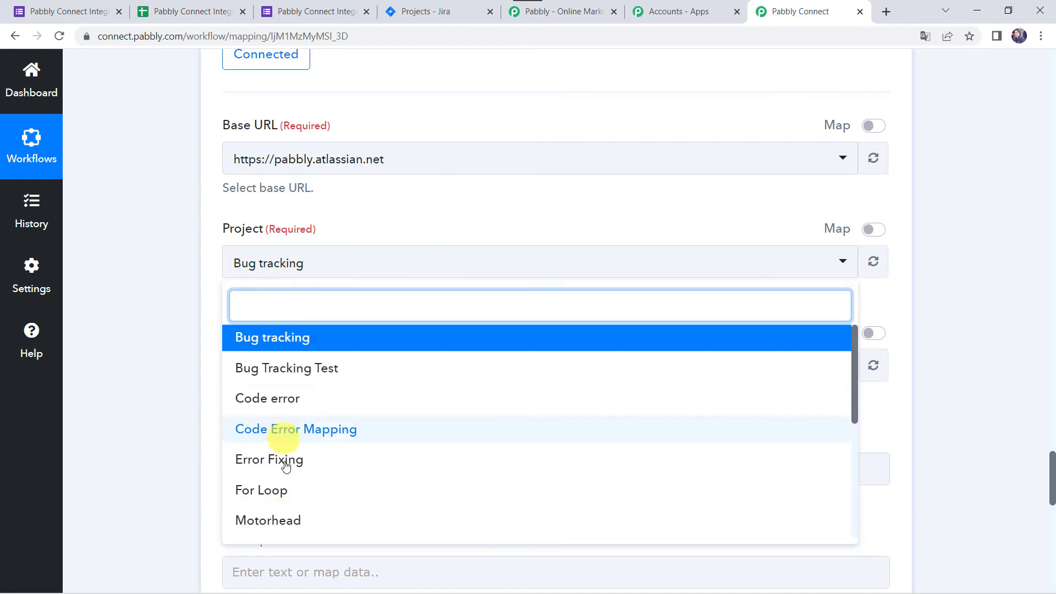
click(415, 13)
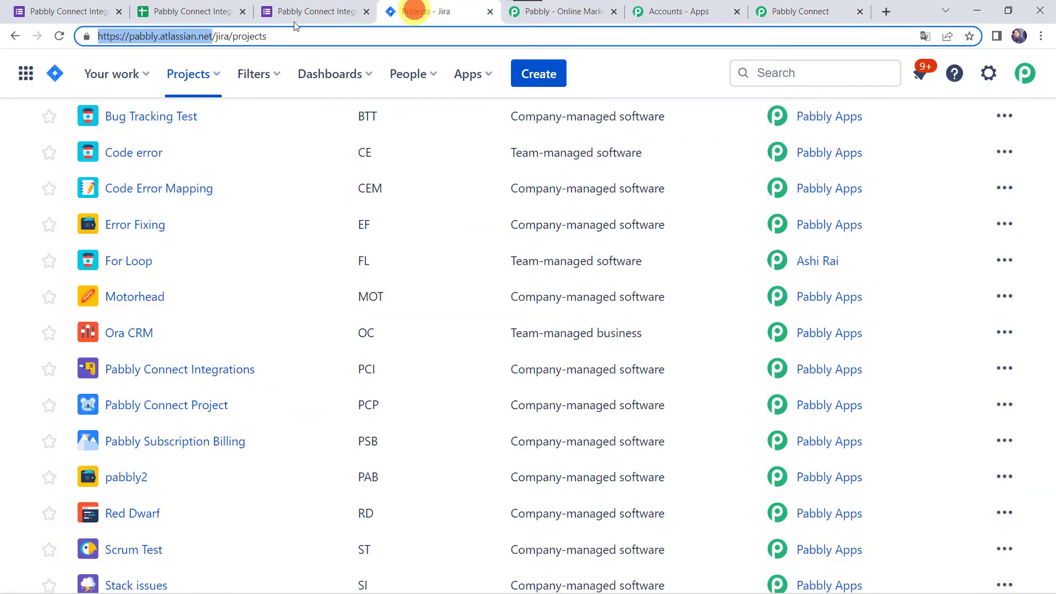
click(220, 378)
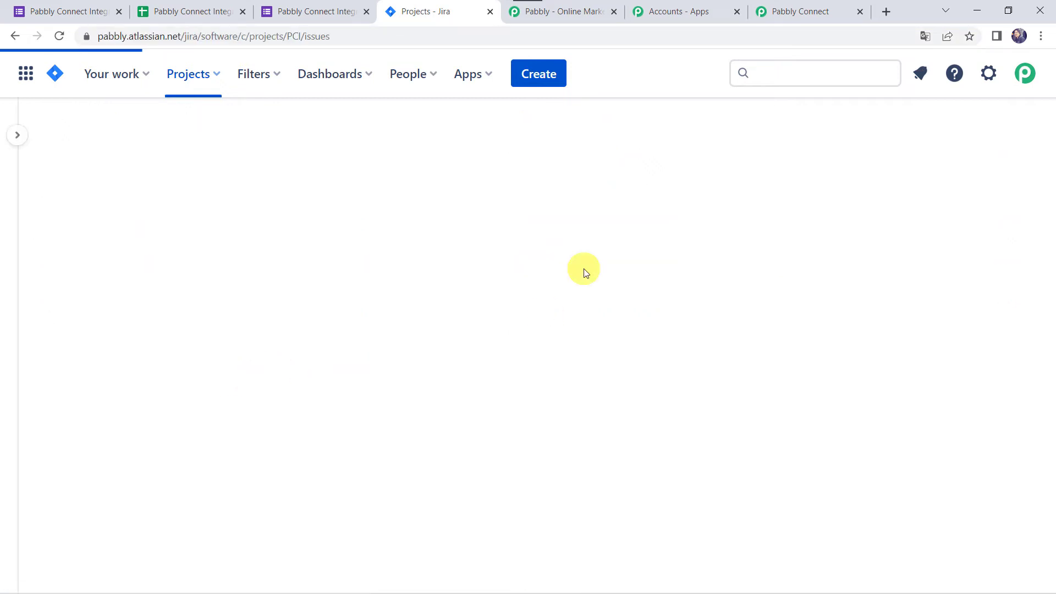
click(806, 12)
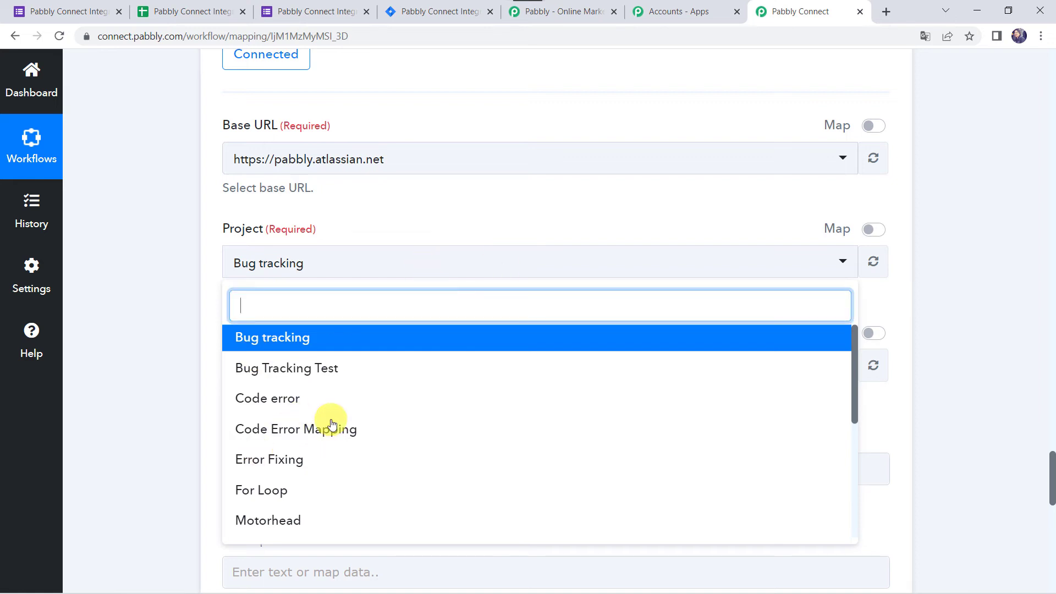
text(pa)
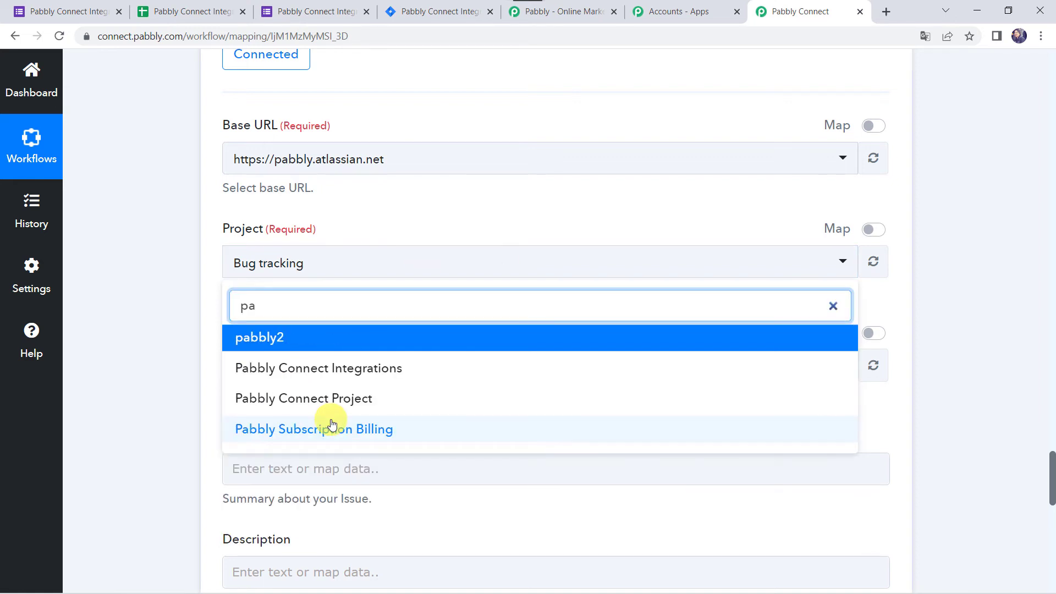
click(347, 369)
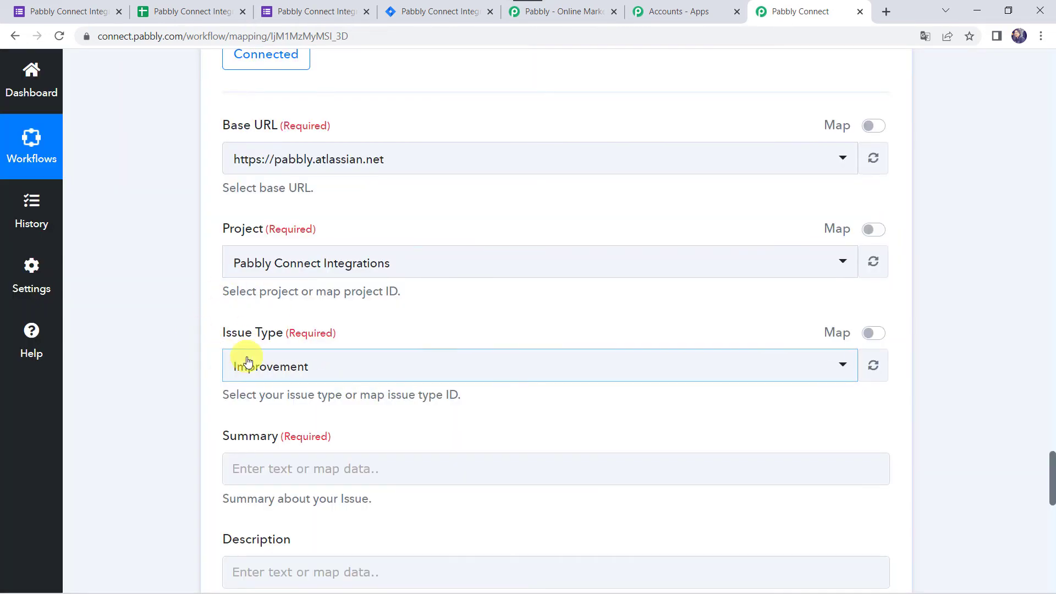
Step: Set the Create Issue step's issue type to Task
click(302, 368)
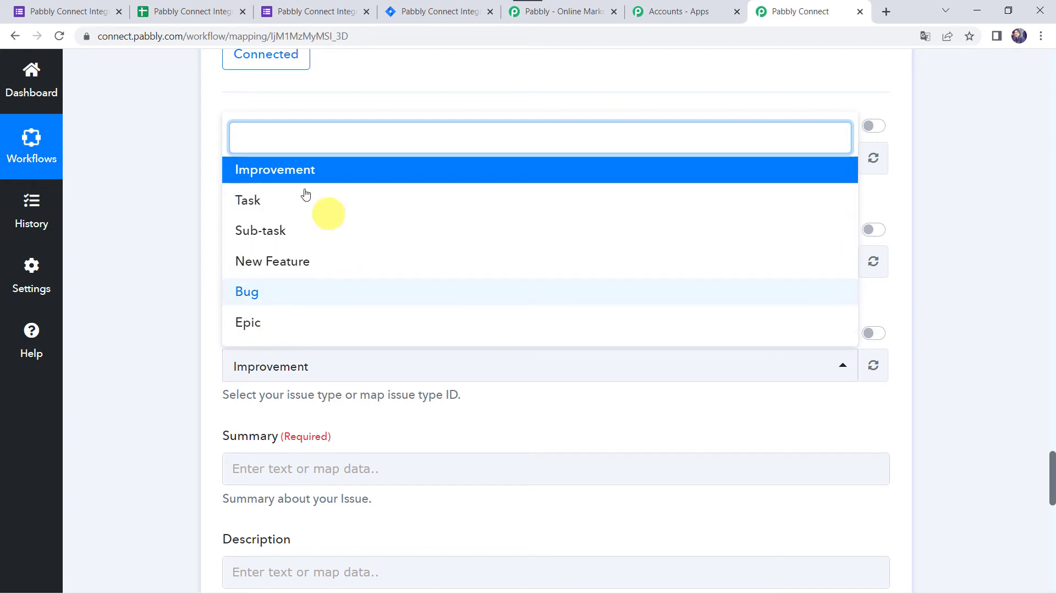
click(278, 199)
click(172, 309)
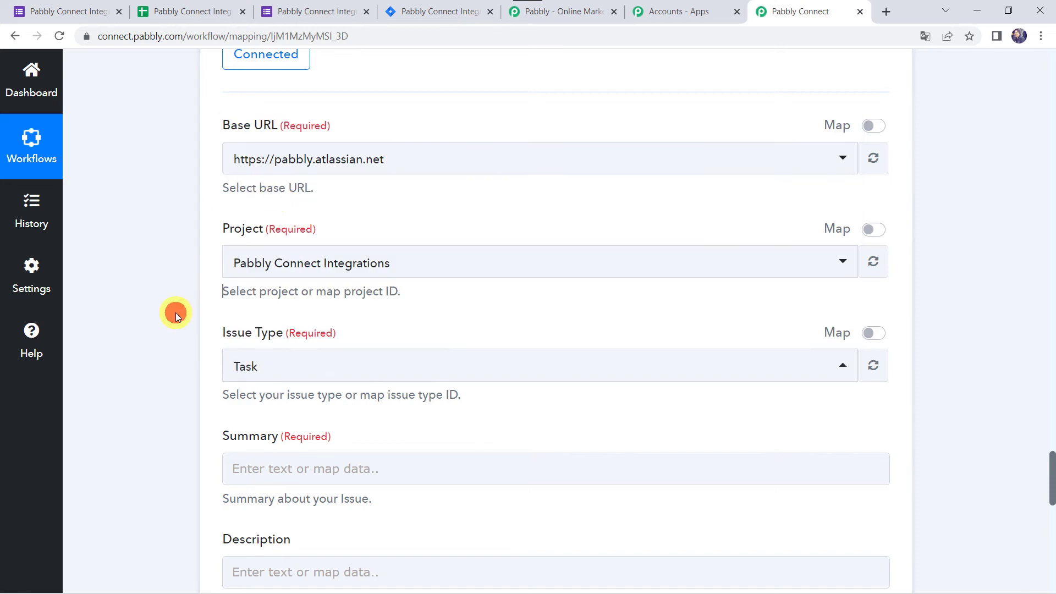
Step: Map the issue Summary to the Task Summary answer from the Google Forms response
scroll(174, 310, down, 4)
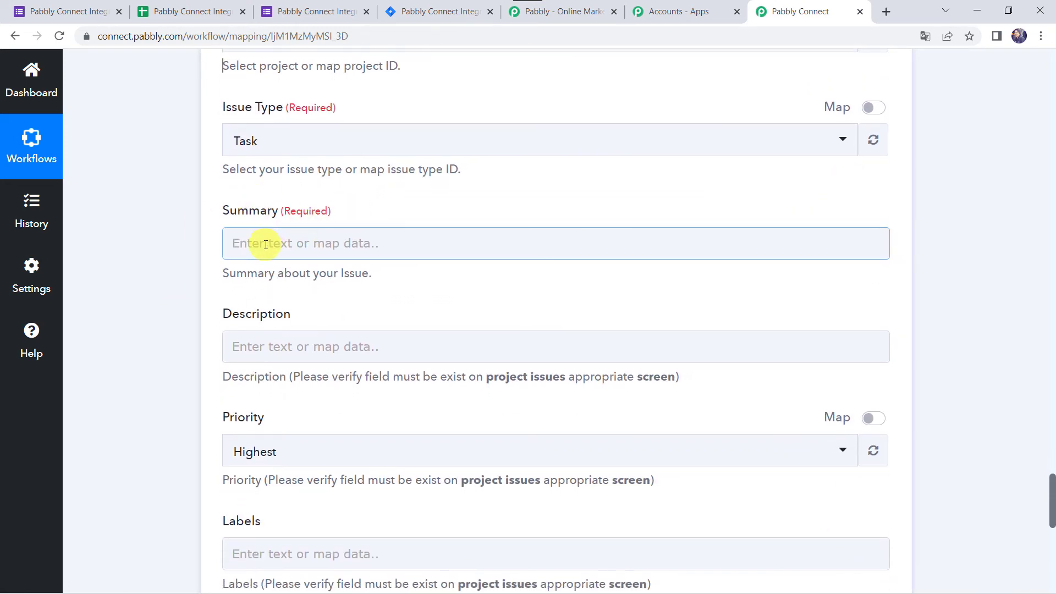
click(265, 245)
click(358, 373)
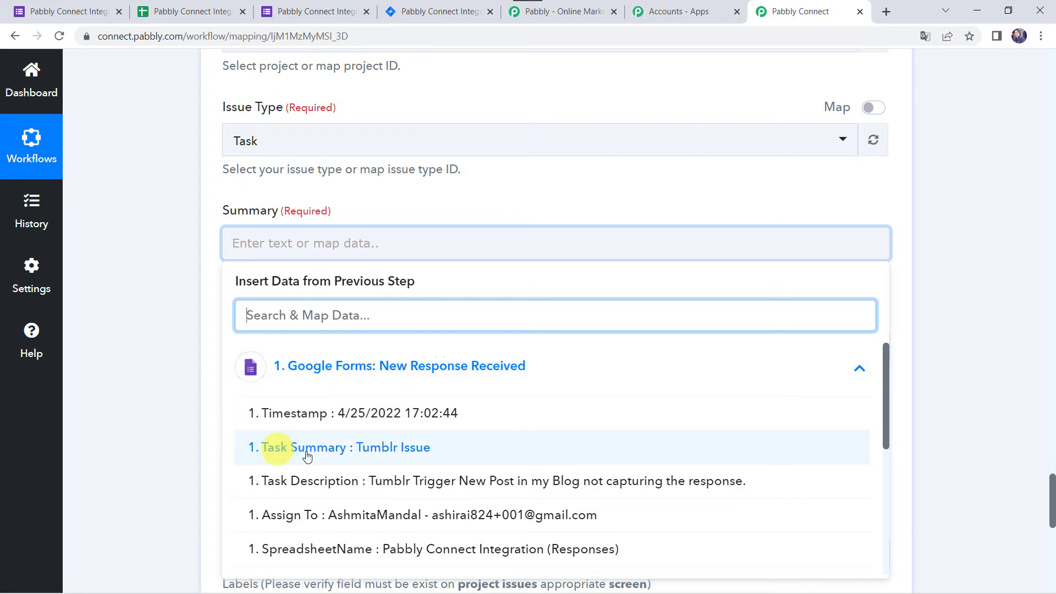
click(377, 458)
click(131, 338)
Step: Map the issue Description to the Task Description answer from the Google Forms response
scroll(130, 339, down, 2)
click(267, 208)
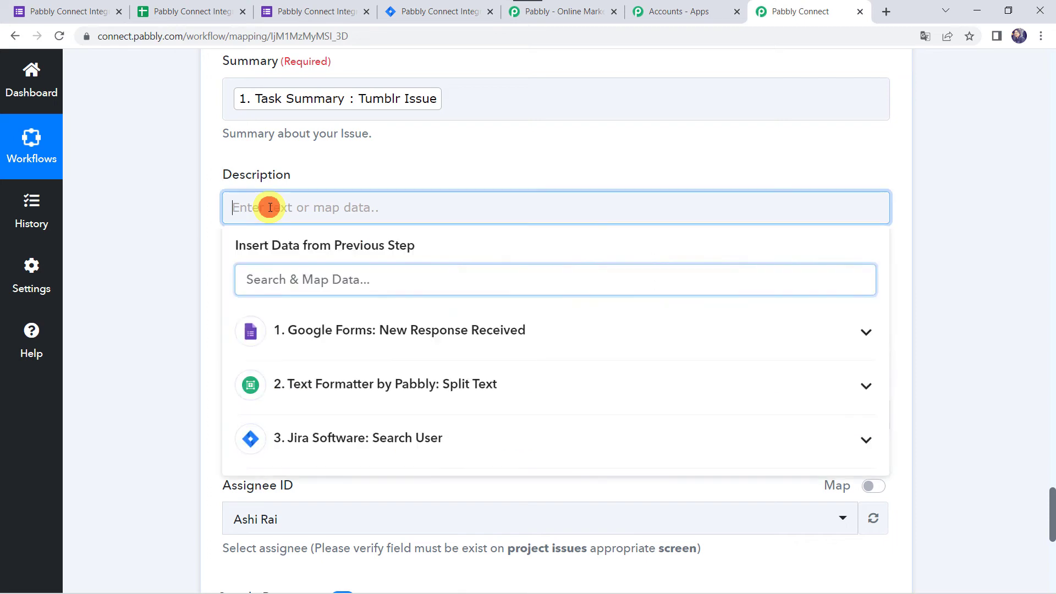
click(341, 333)
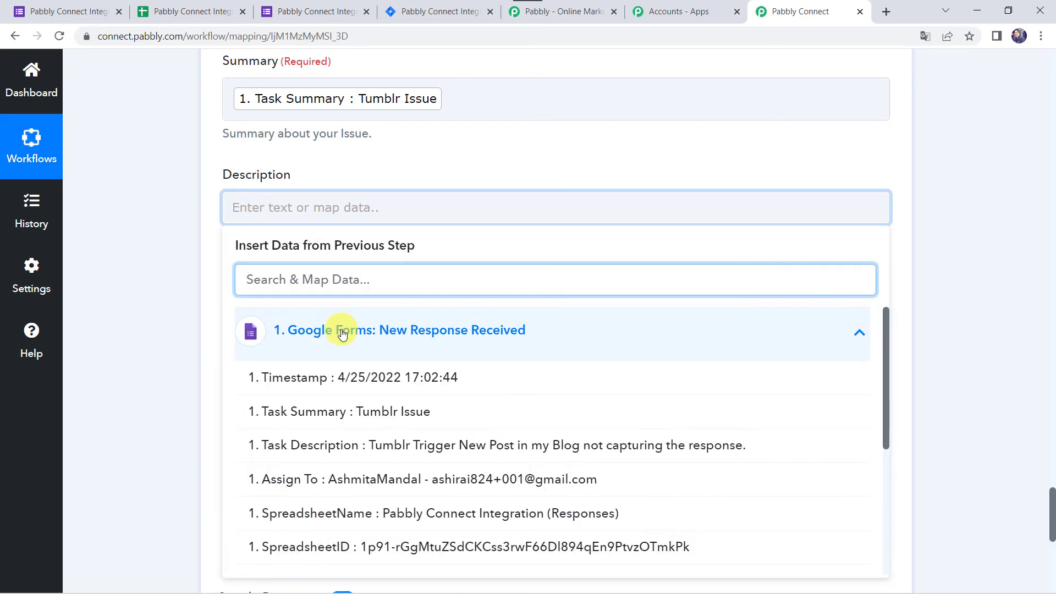
click(418, 447)
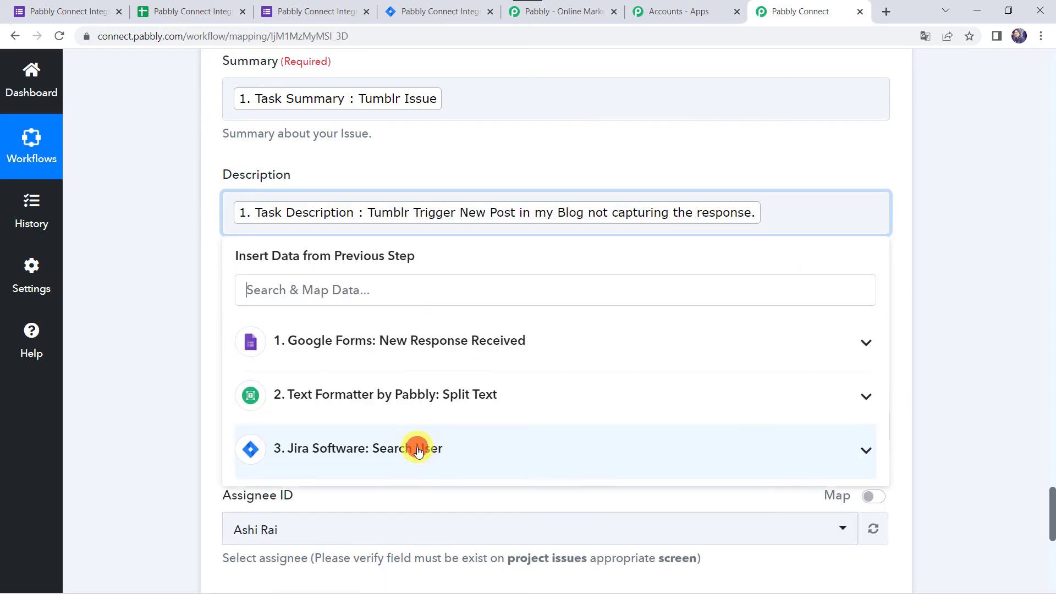
click(158, 303)
Step: Set the issue's priority to High
scroll(159, 303, down, 2)
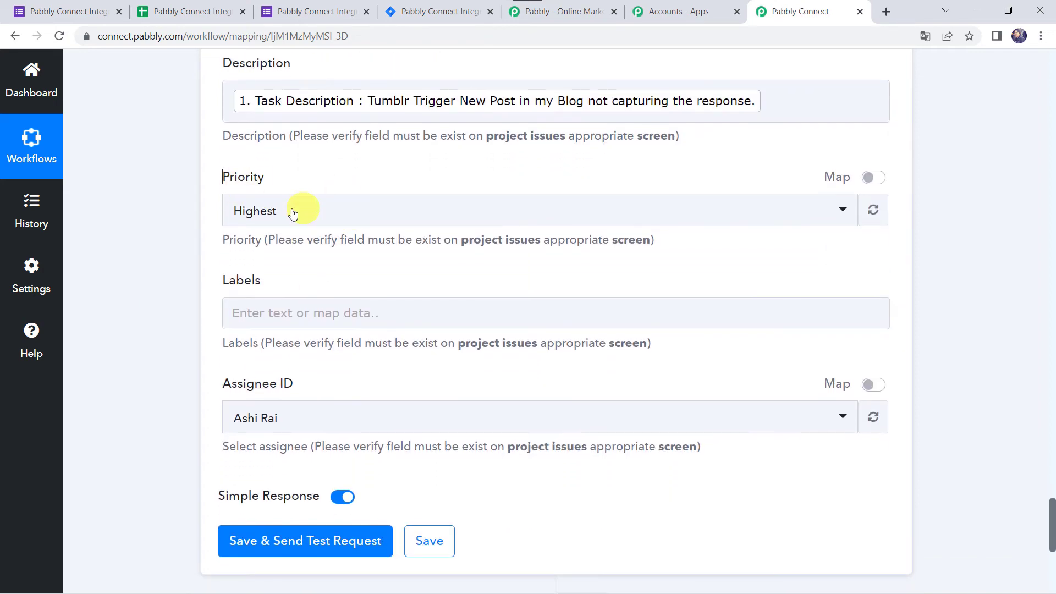
click(274, 212)
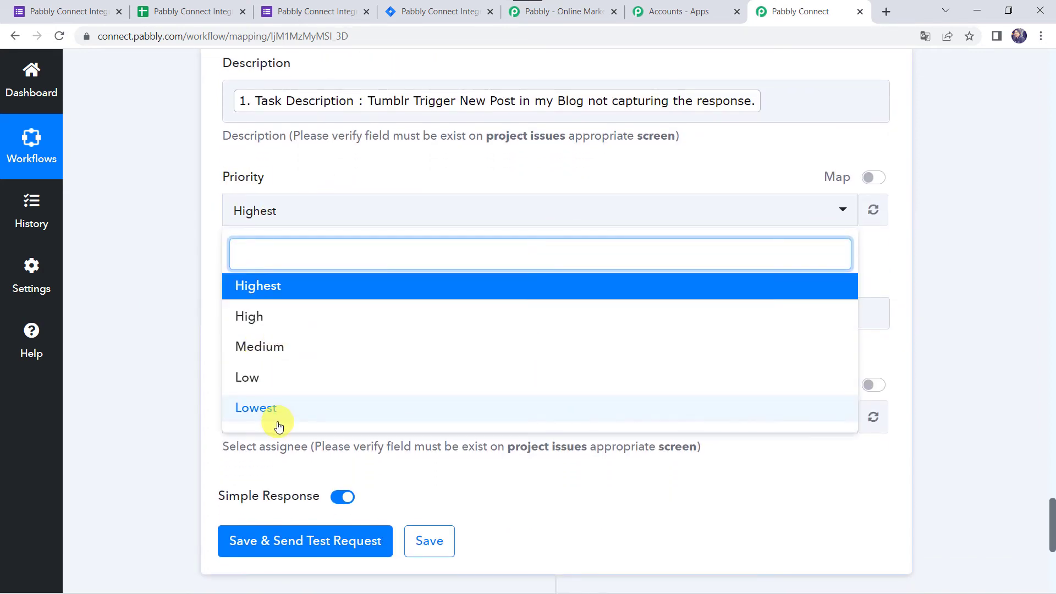
click(250, 316)
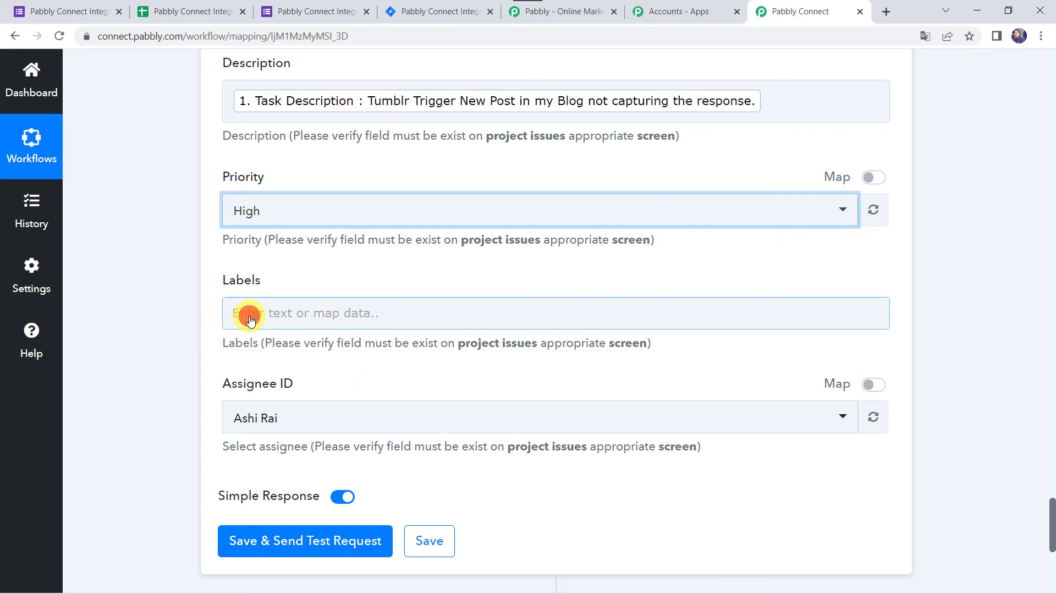
click(148, 239)
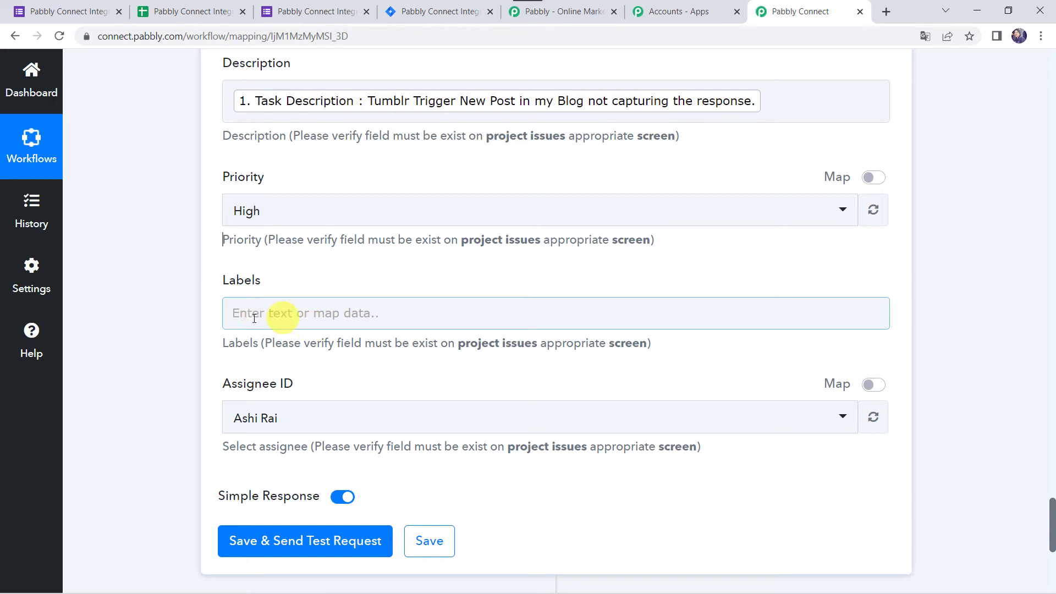
Step: Enable mapping for Assignee ID, clear the preset value and map it to 0 AccountId from the Jira Search User step
click(169, 346)
scroll(170, 346, down, 2)
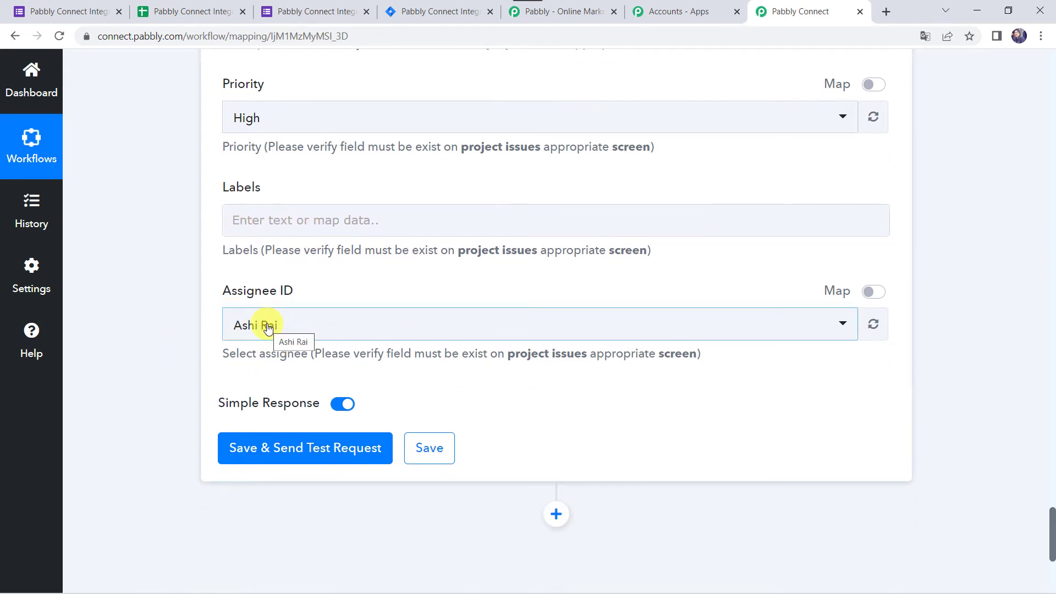
click(879, 292)
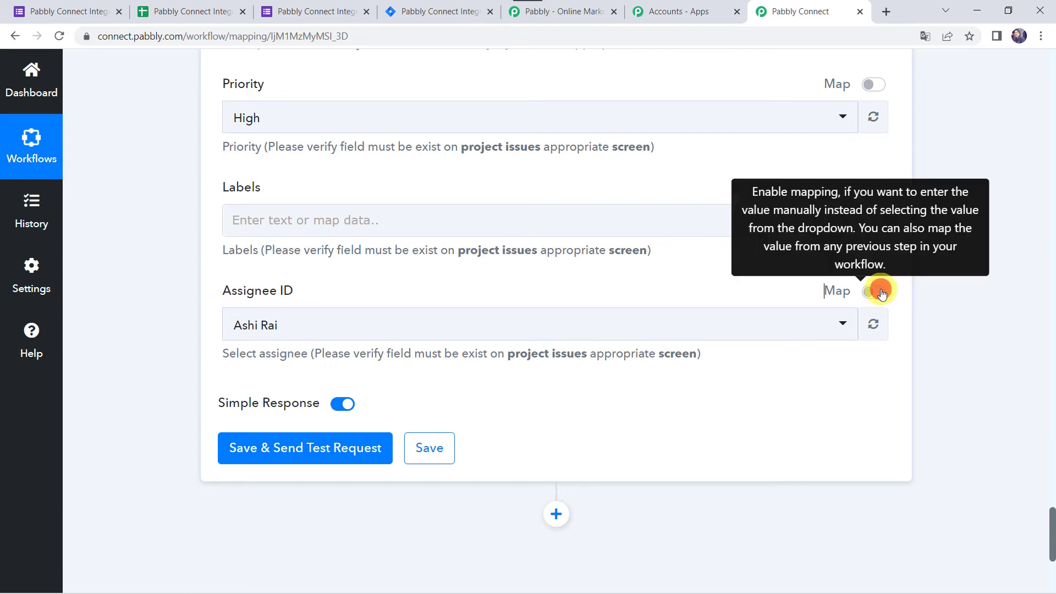
click(514, 323)
key(BackSpace)
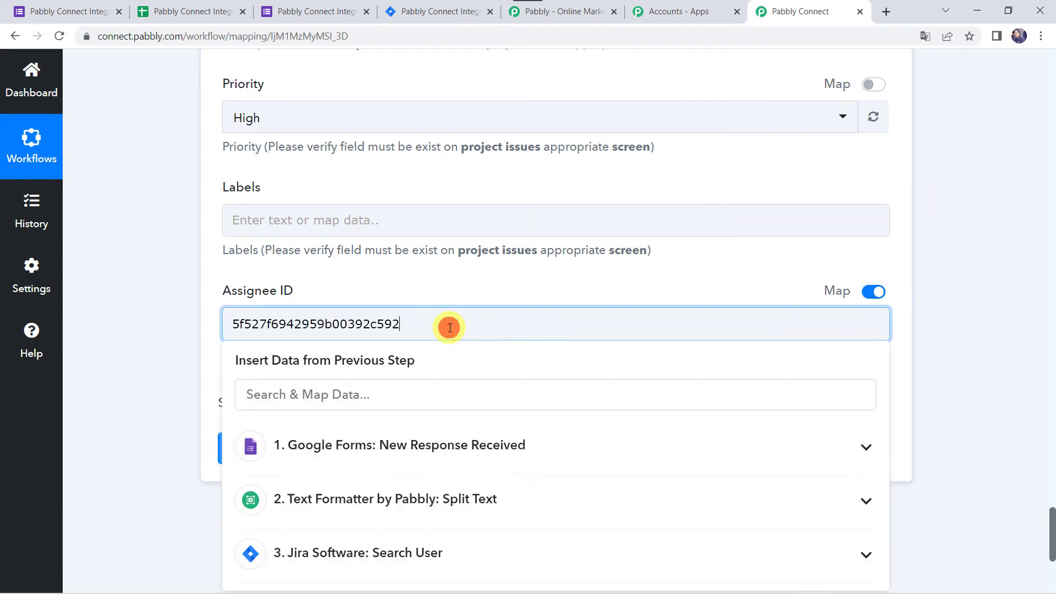
key(BackSpace)
key(BackSpace)
key(BackSpace)
key(BackSpace)
key(BackSpace)
key(BackSpace)
key(BackSpace)
key(BackSpace)
key(BackSpace)
key(BackSpace)
key(BackSpace)
key(BackSpace)
key(BackSpace)
key(BackSpace)
key(BackSpace)
key(BackSpace)
key(BackSpace)
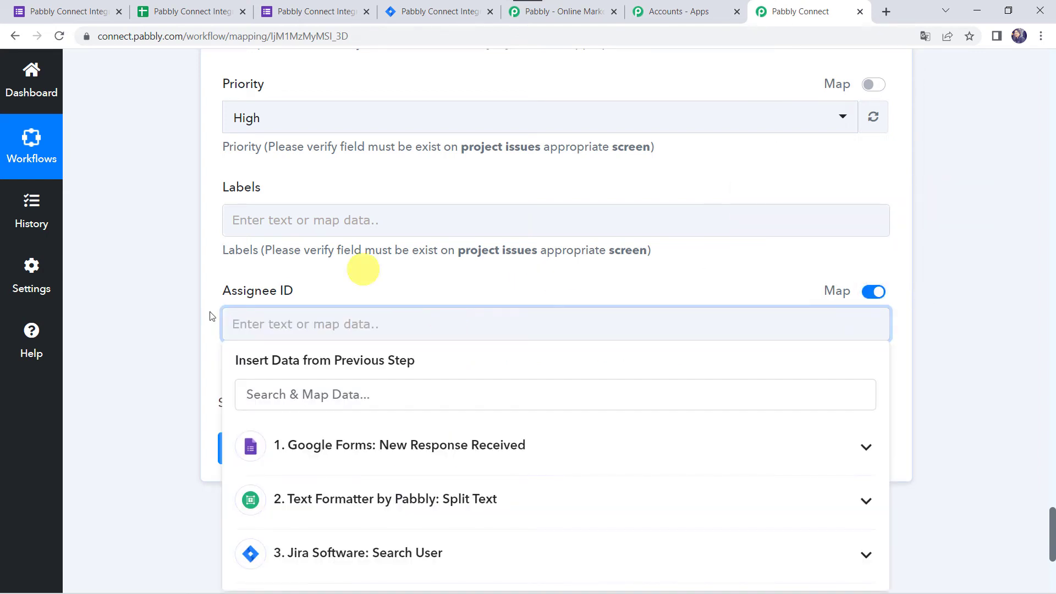
scroll(175, 363, down, 2)
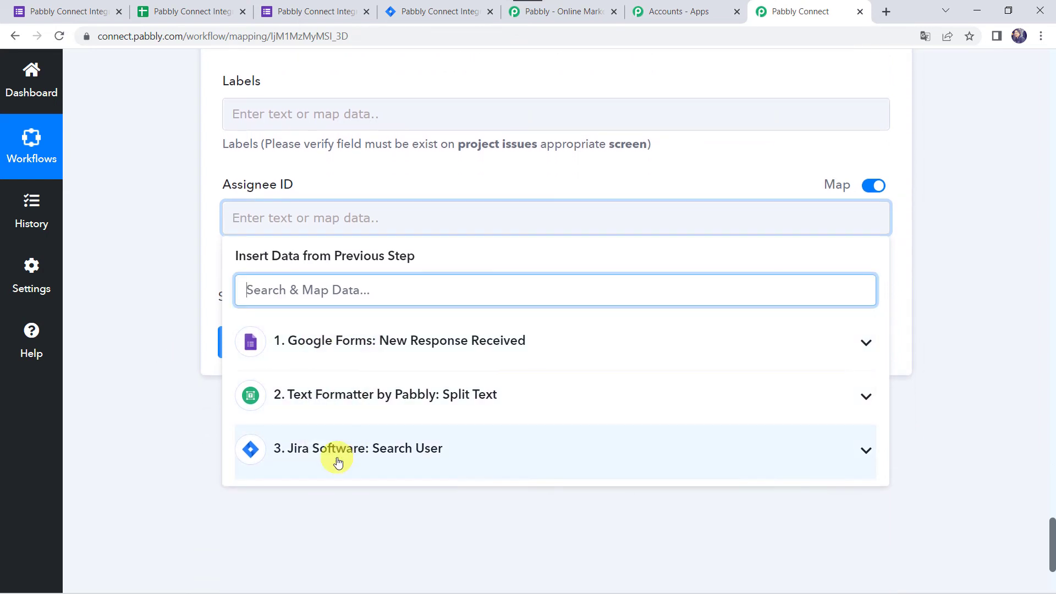
click(369, 463)
click(386, 530)
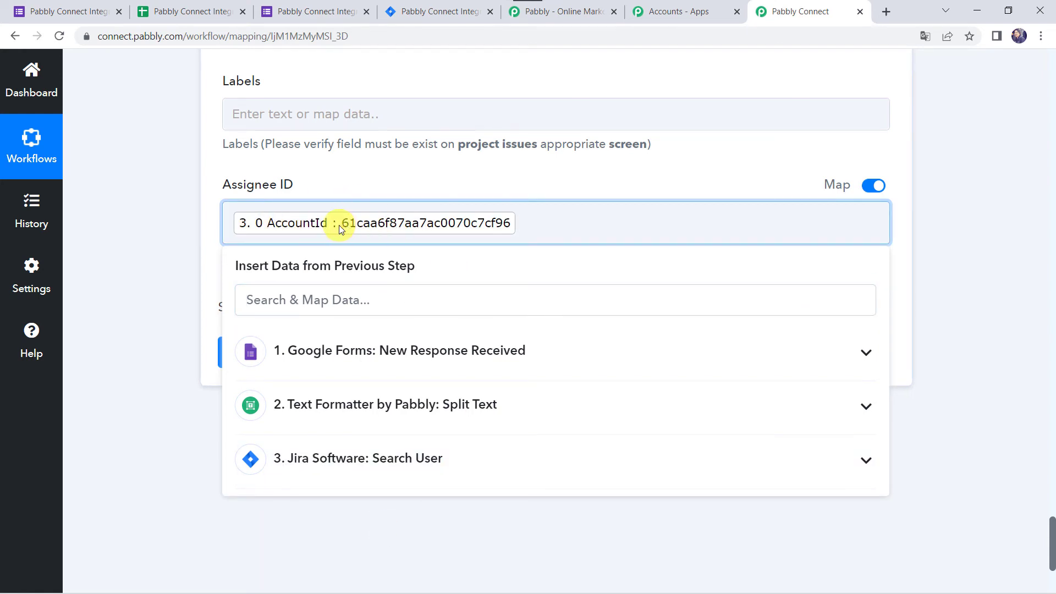
click(173, 212)
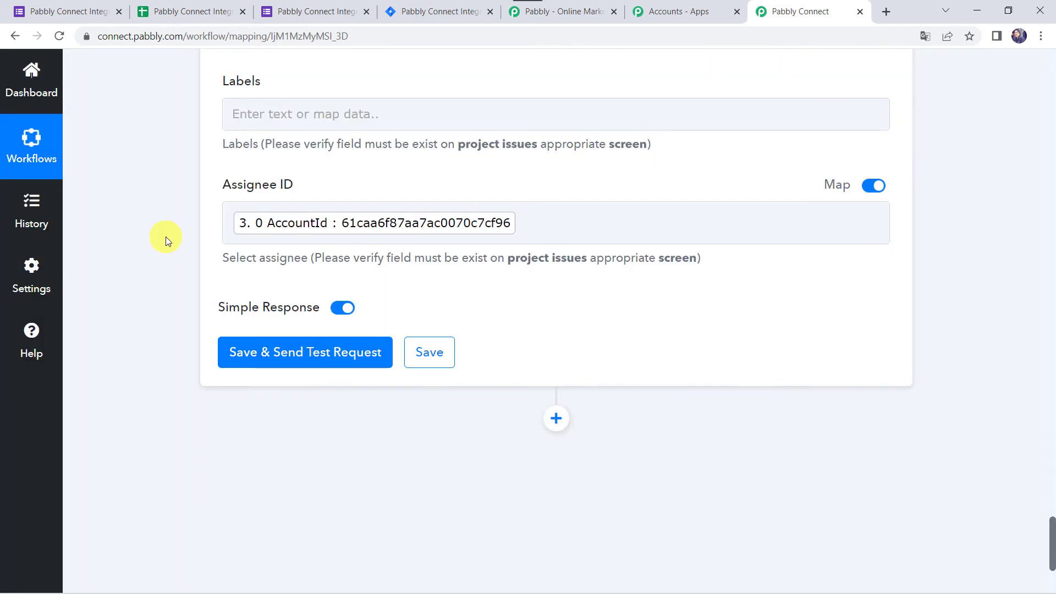
Step: Save the Create Issue step with a test request, and open the resulting Tumblr Issue from the refreshed Jira issue list
click(273, 356)
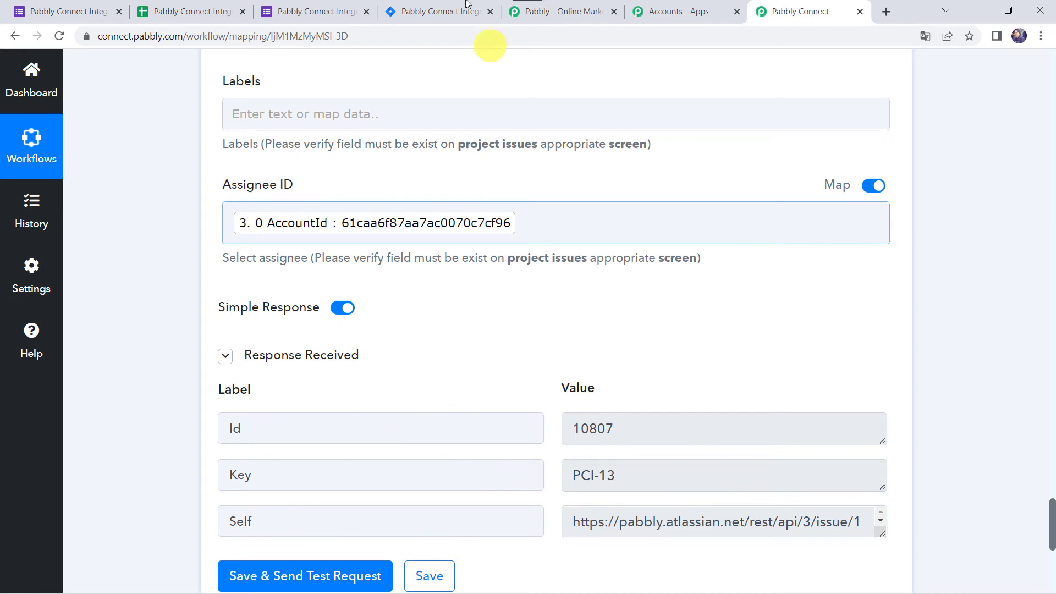
click(444, 8)
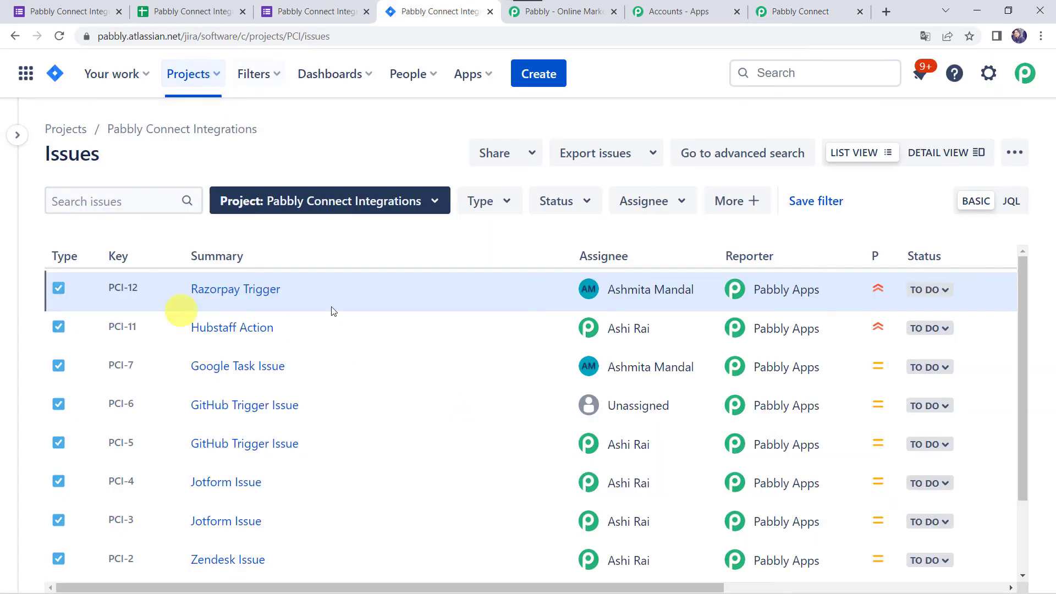
click(59, 36)
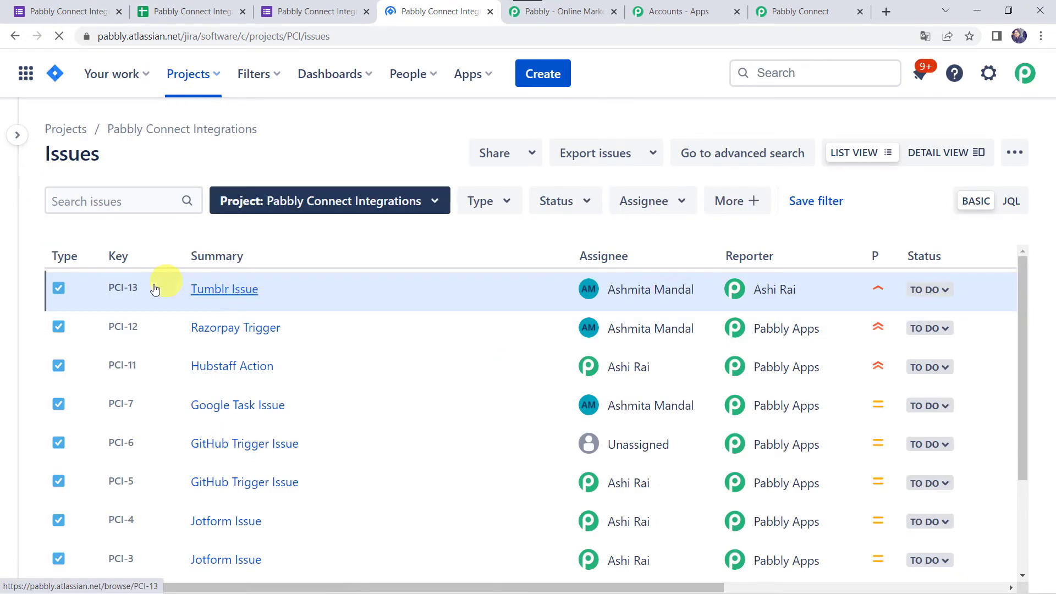
click(223, 295)
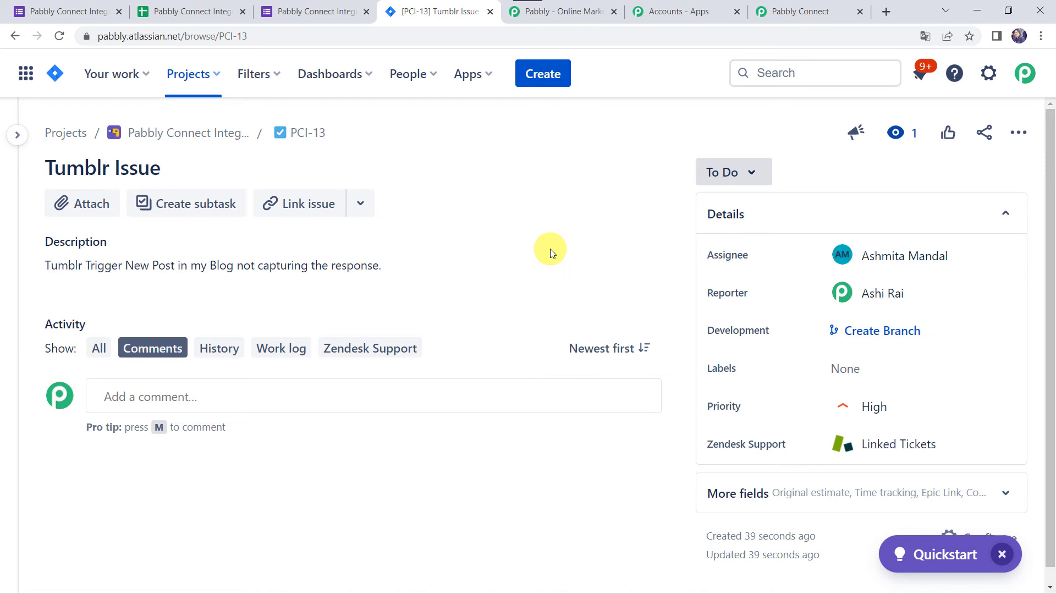
Step: Return to the Pabbly Connect workflow and save the Create Issue step
click(806, 7)
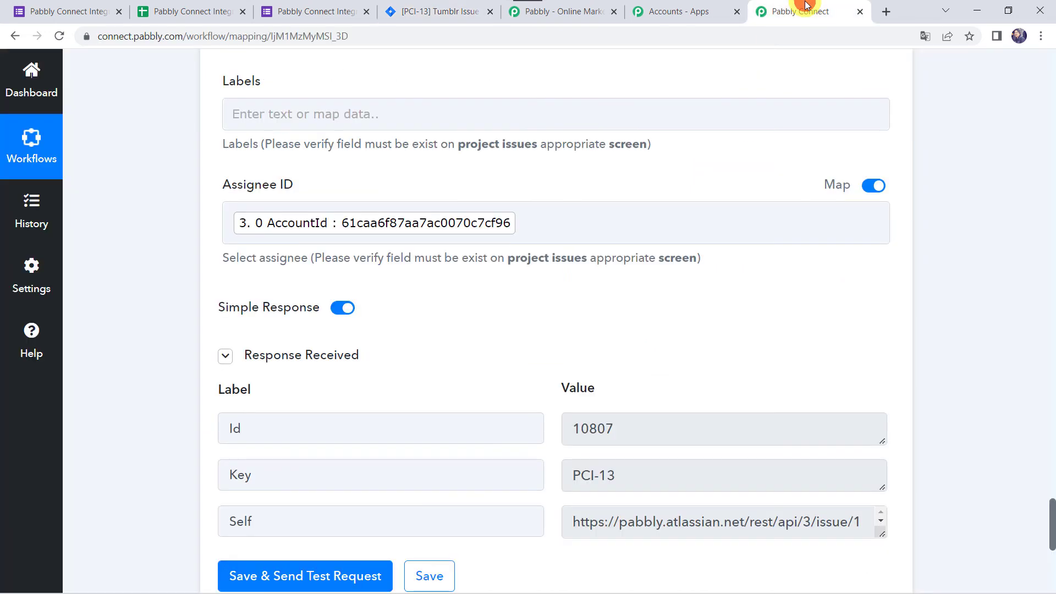
scroll(145, 355, down, 2)
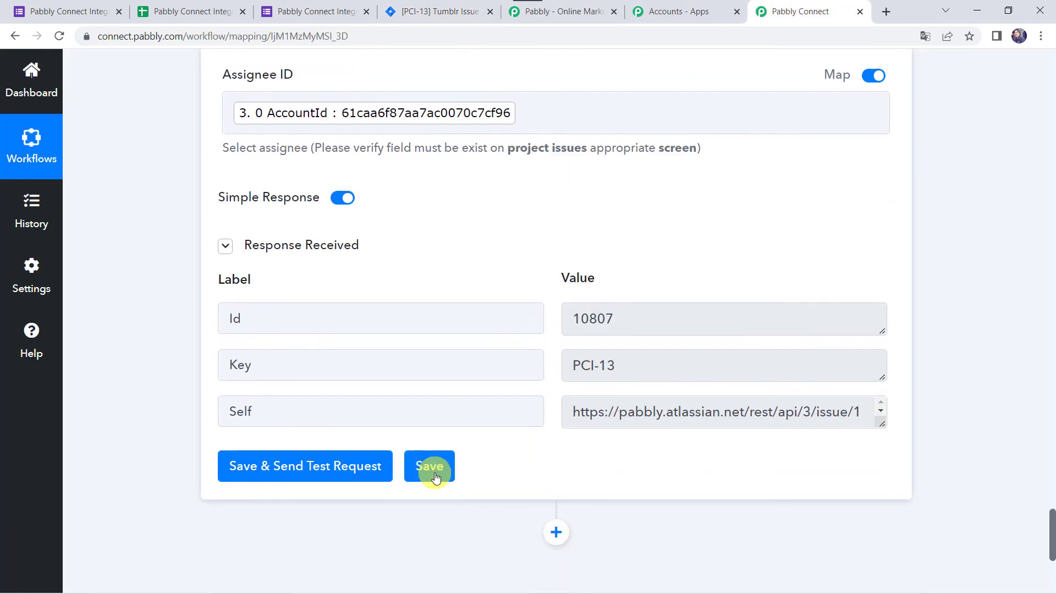
click(434, 474)
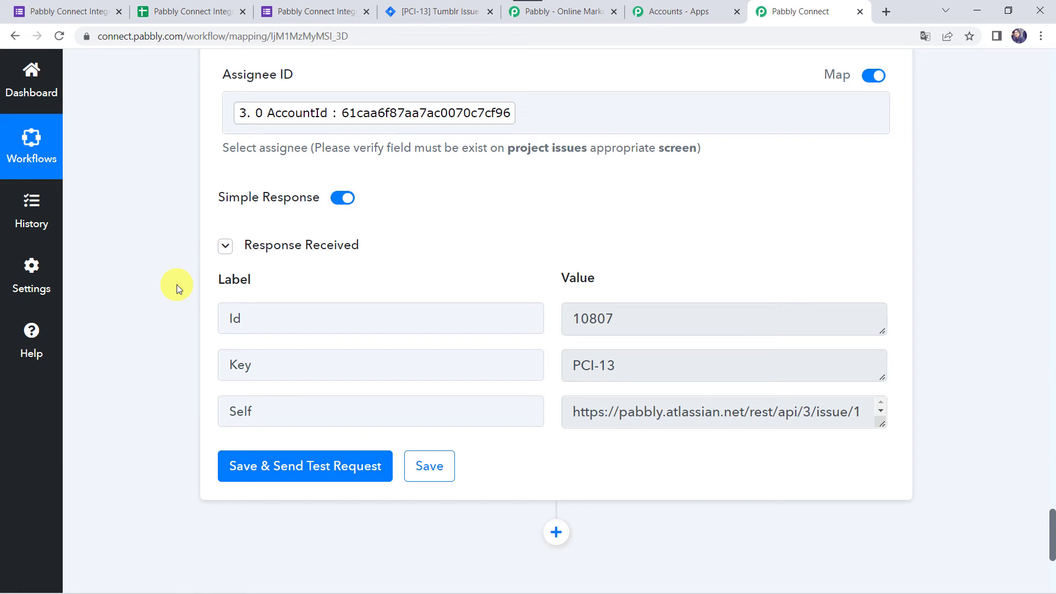
Step: Preview the Google Form and enter Task Summary "Telegram Issue" and Task Description "Telegram Action Send a Video is not working properly."
click(62, 11)
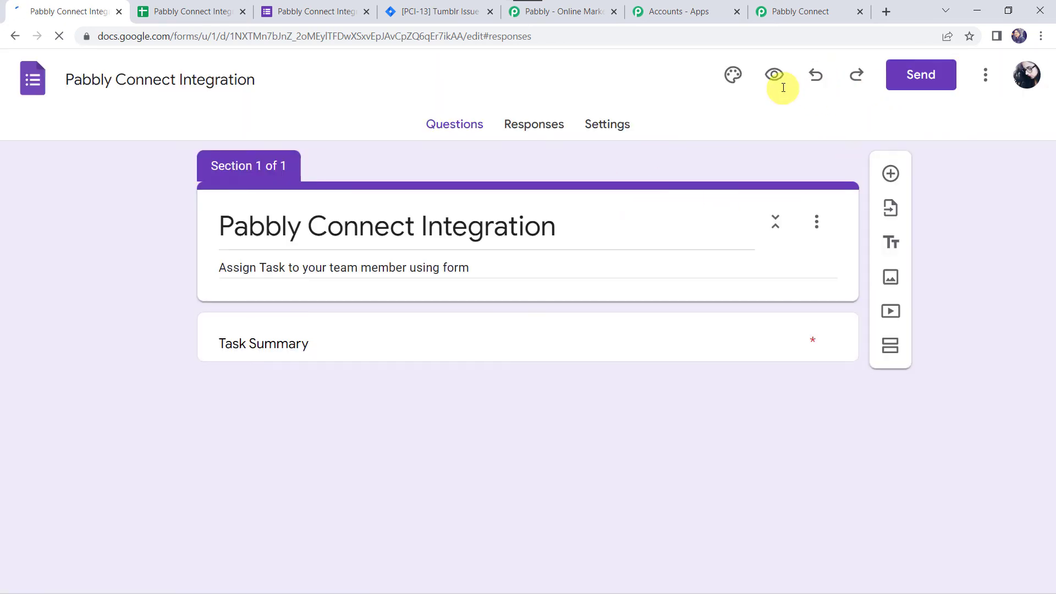
click(775, 81)
click(759, 77)
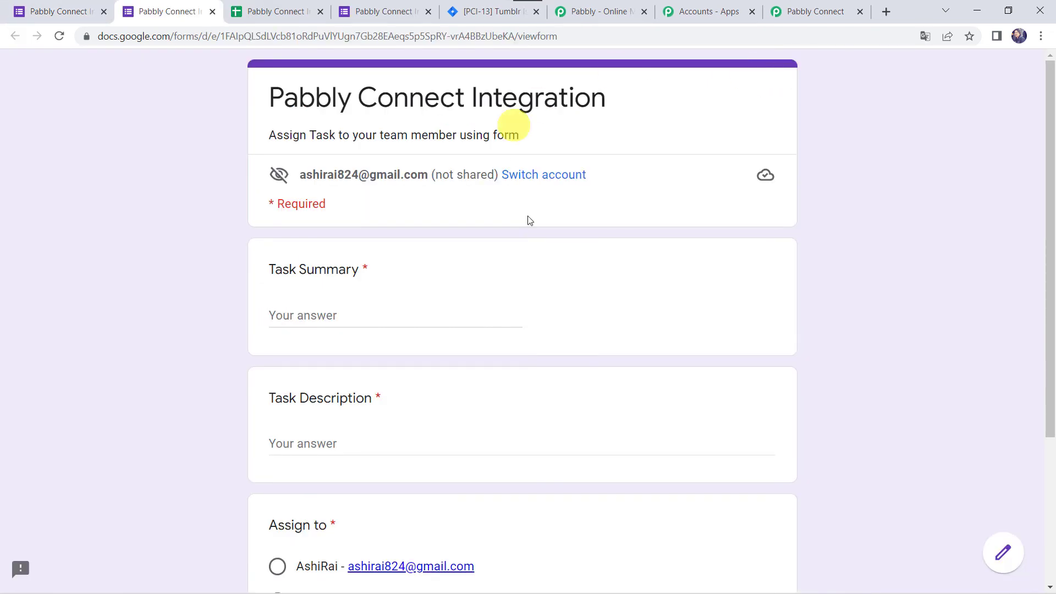
click(334, 315)
text(Telegram Issue)
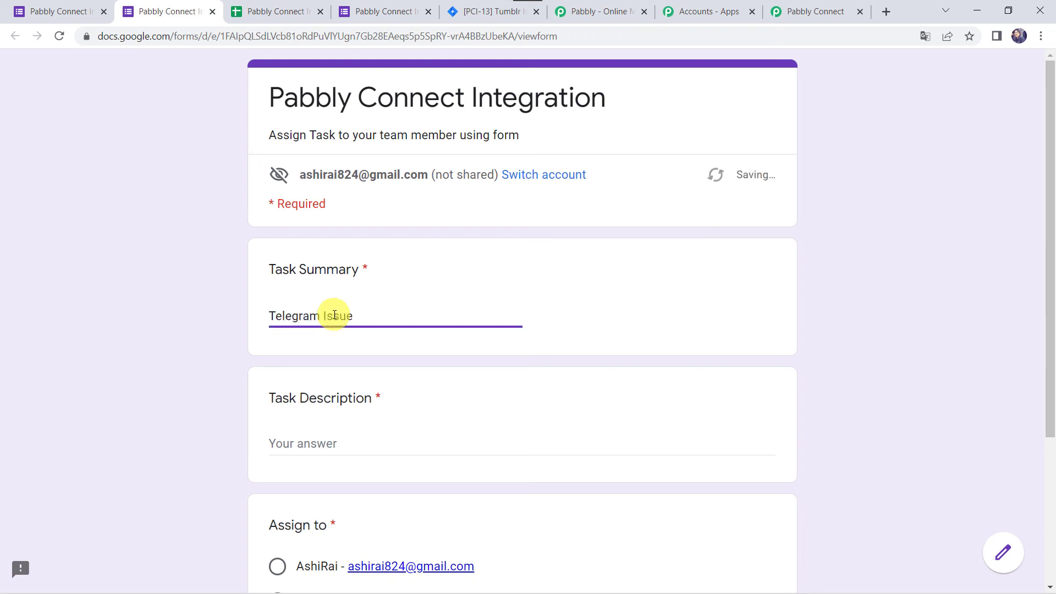
key(Tab)
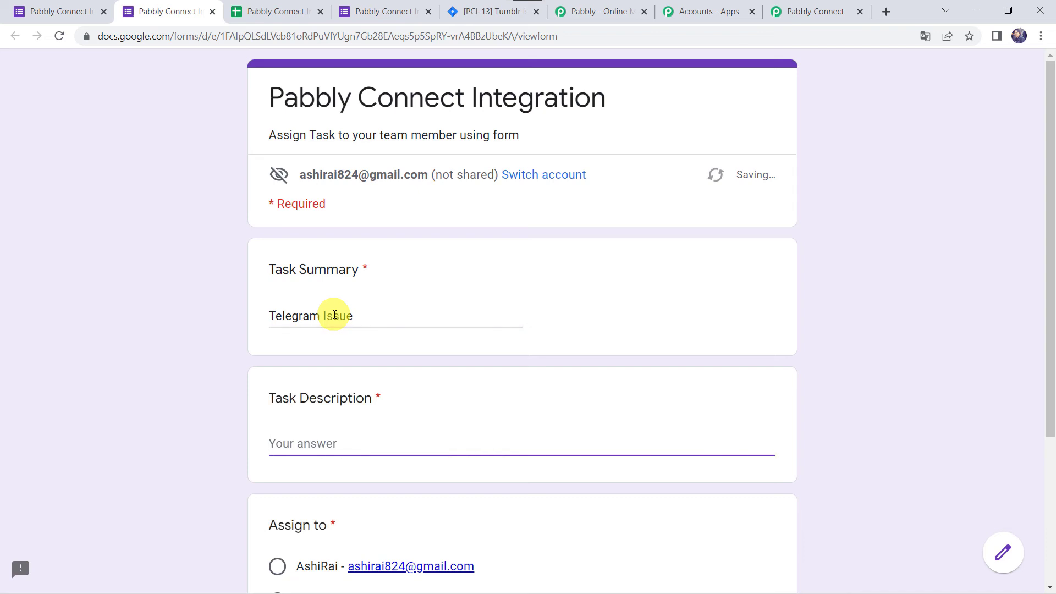
text(Te)
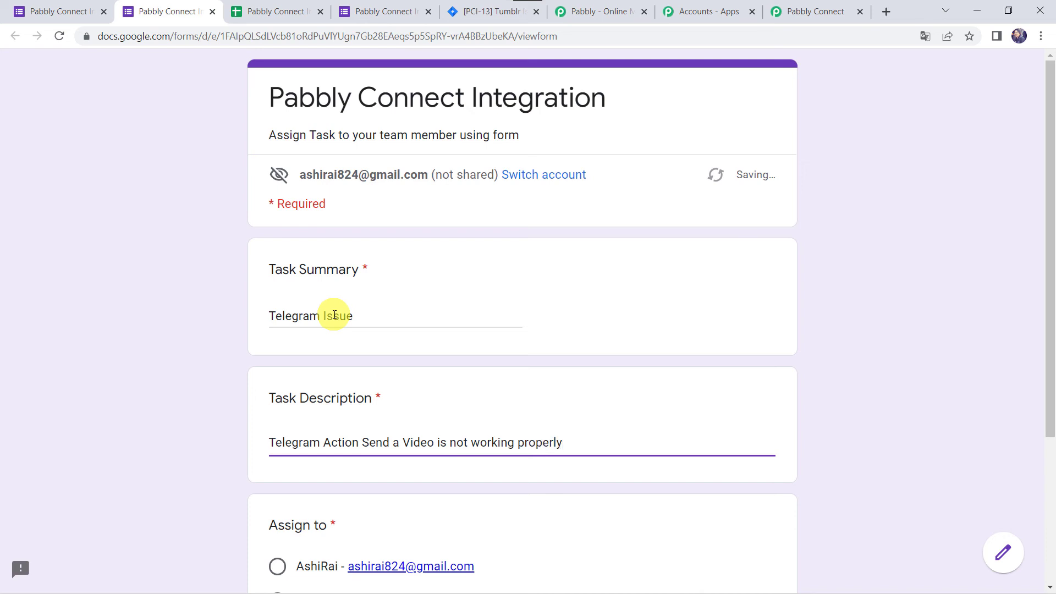
Step: Assign the task to the first listed team member and submit the form
scroll(229, 467, down, 3)
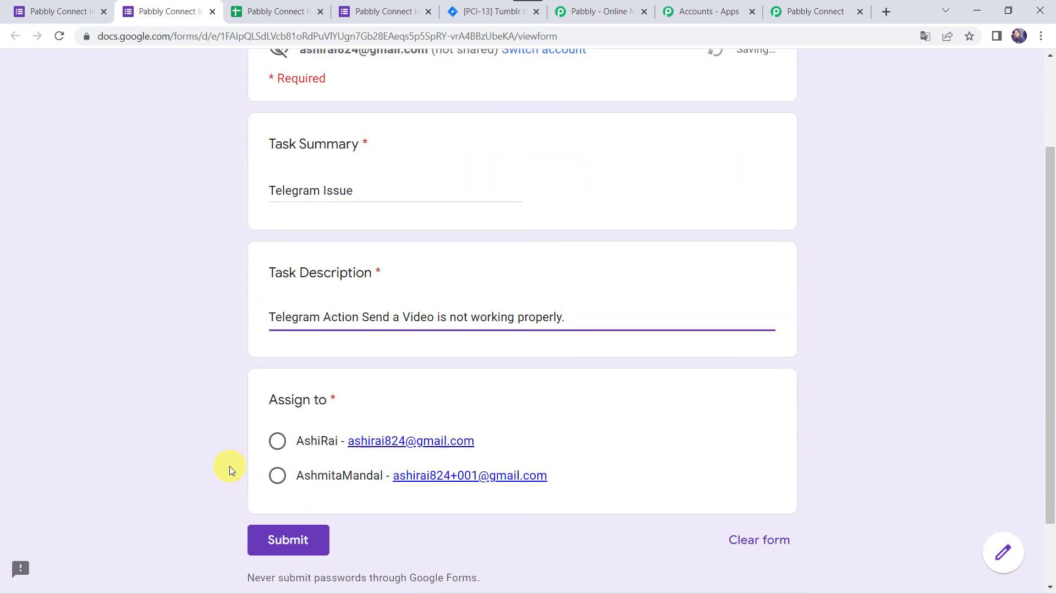
click(279, 409)
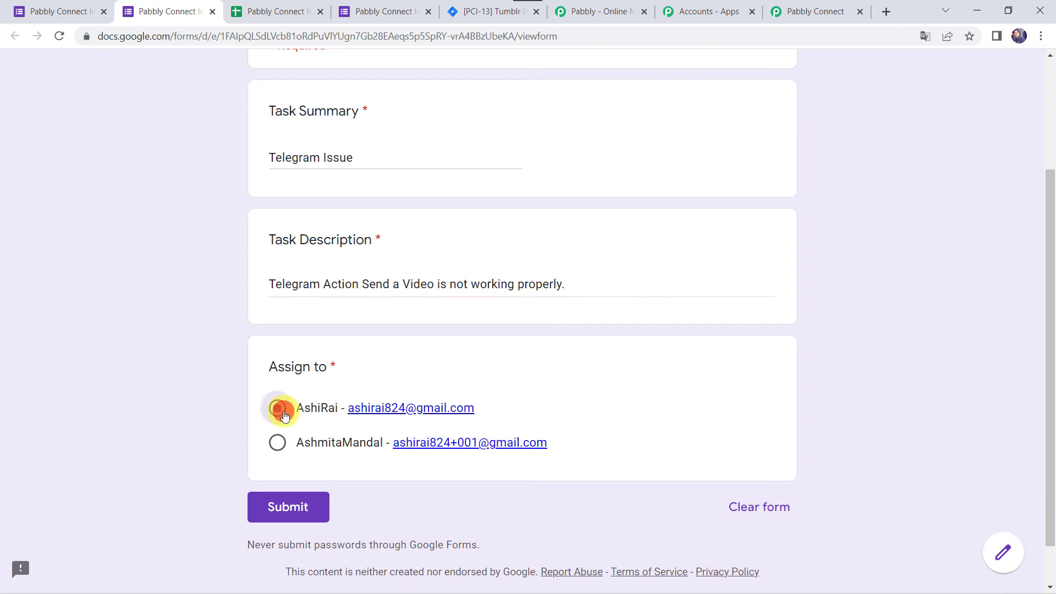
click(288, 512)
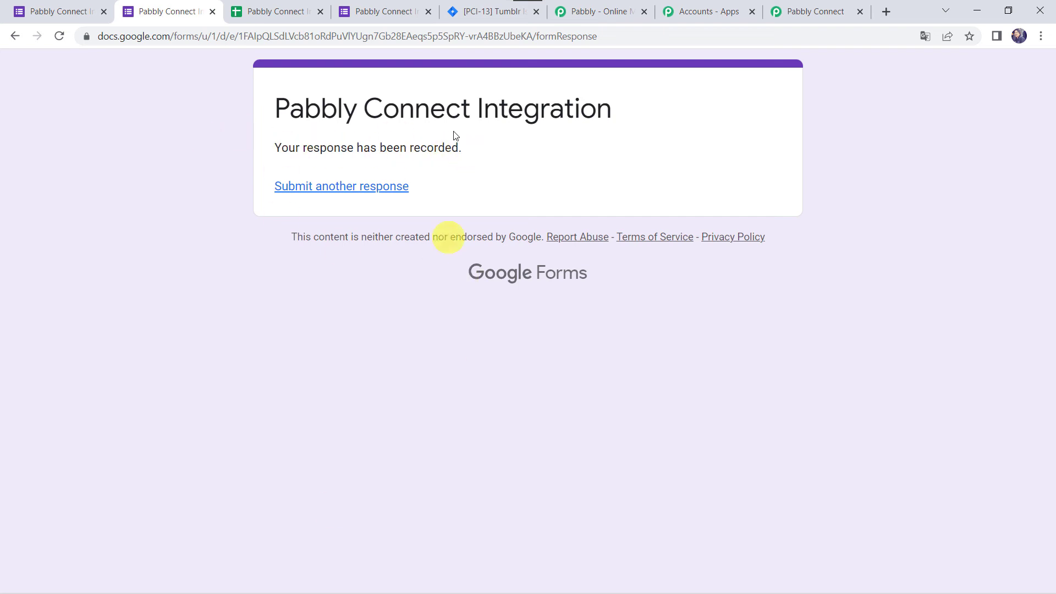
Step: Switch to Jira, refresh the project's issue list and open the Telegram Issue to check its details
click(388, 284)
click(487, 14)
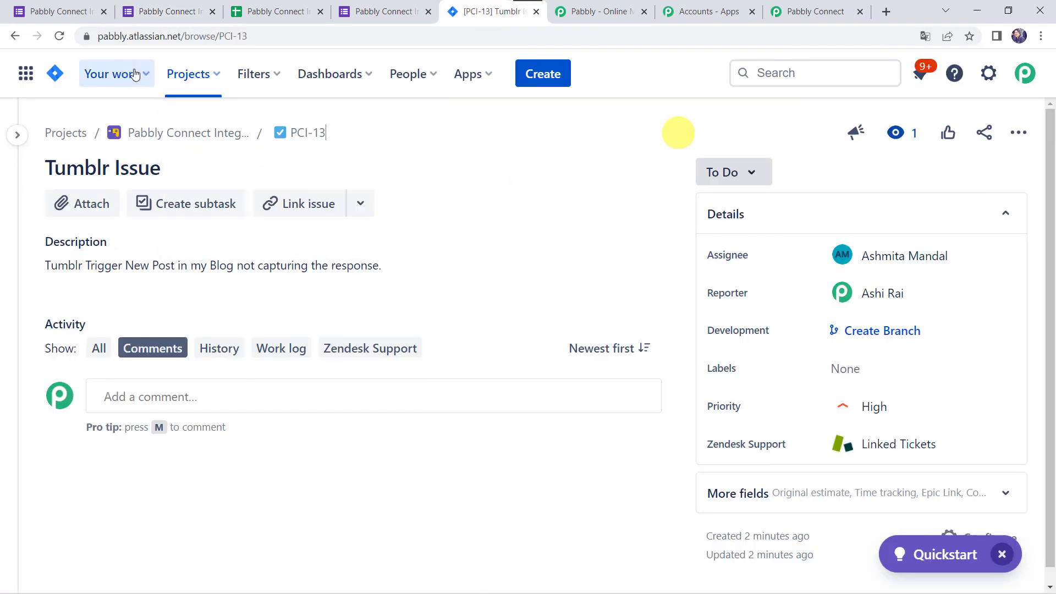
click(15, 36)
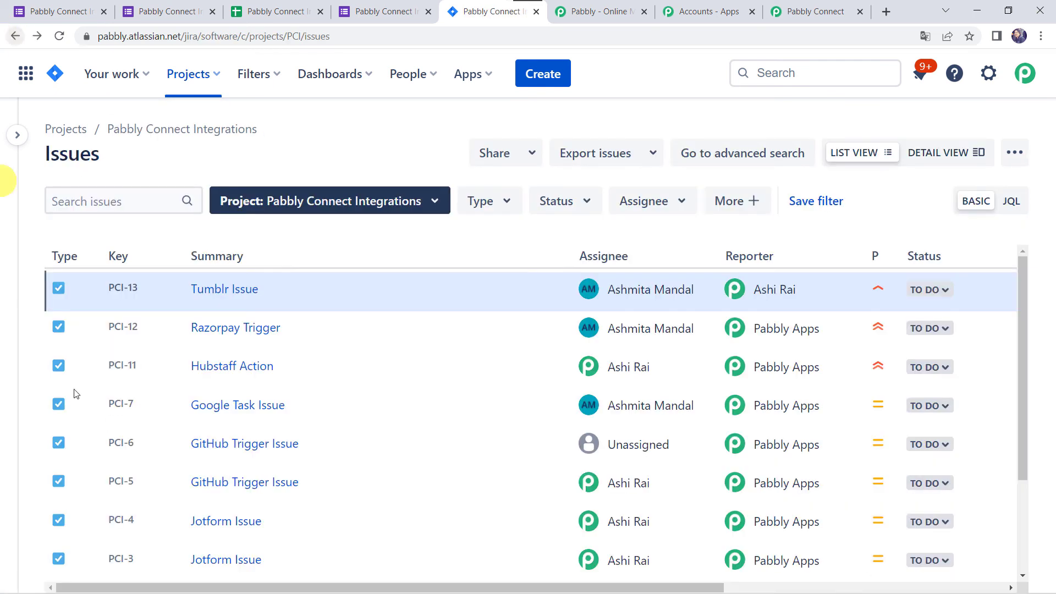
click(60, 39)
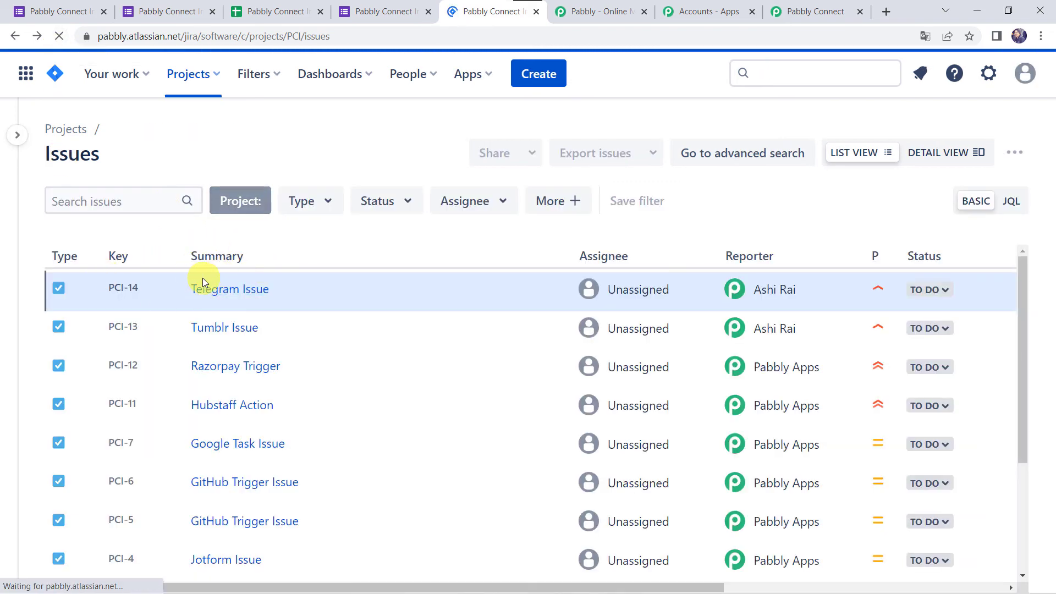
click(248, 295)
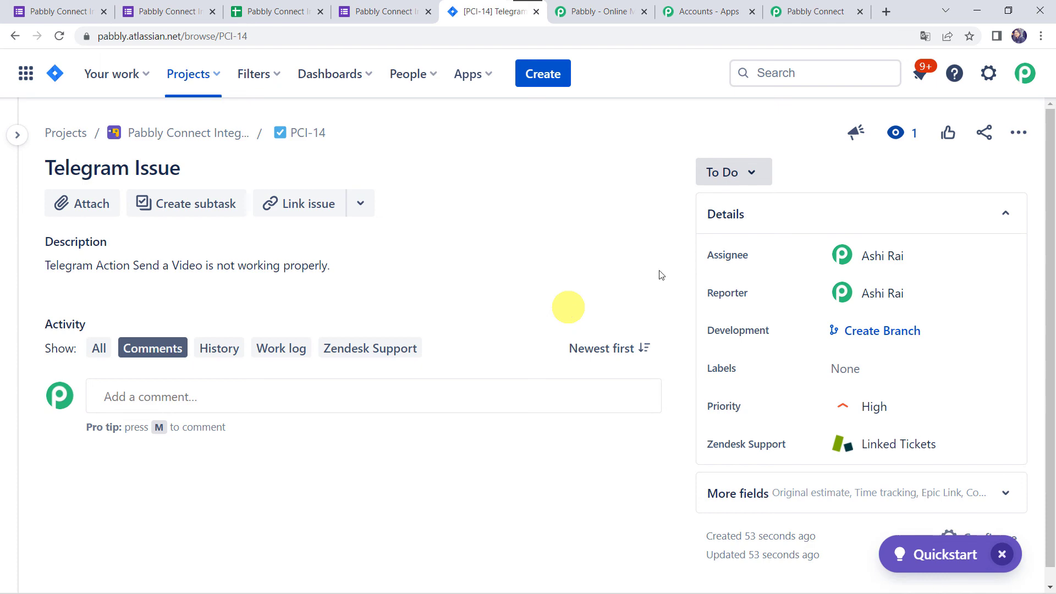
Step: Return to the Pabbly Connect workflow and collapse the Create Issue, Search User, Split Text and Google Forms trigger steps
click(809, 11)
scroll(522, 145, up, 20)
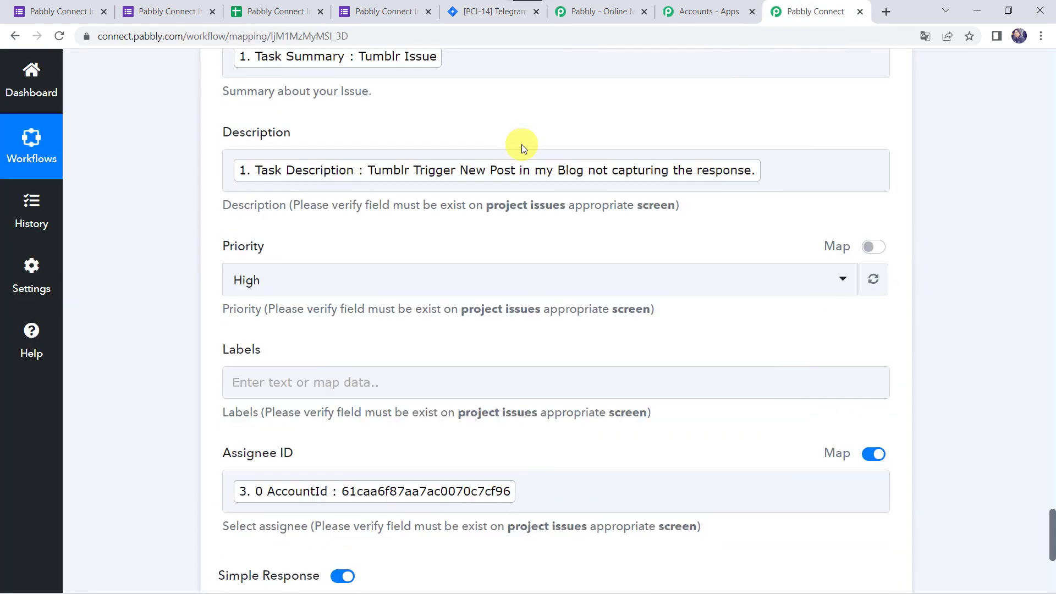
click(497, 190)
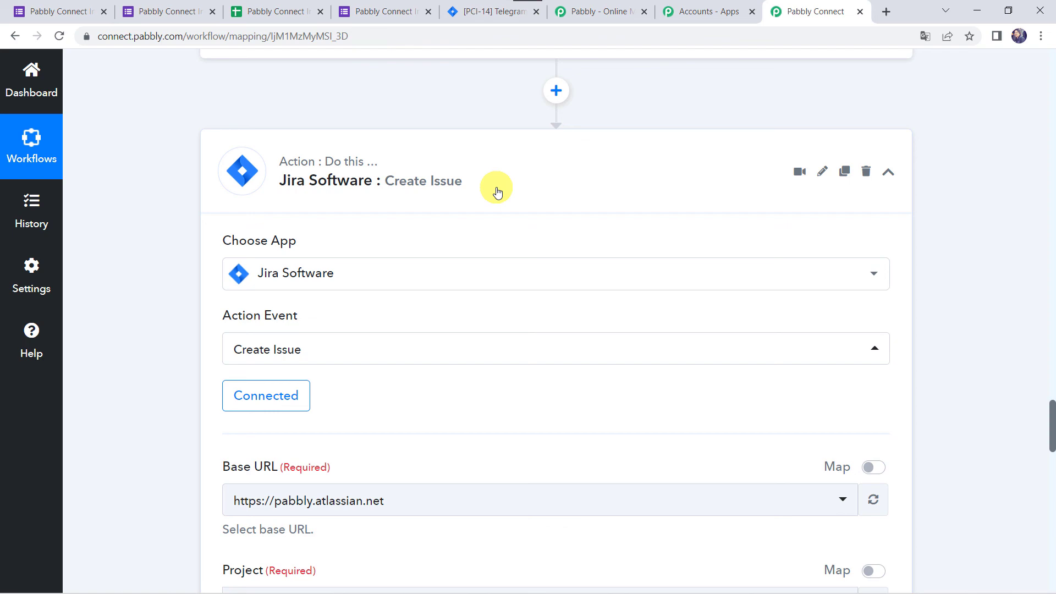
scroll(497, 190, up, 15)
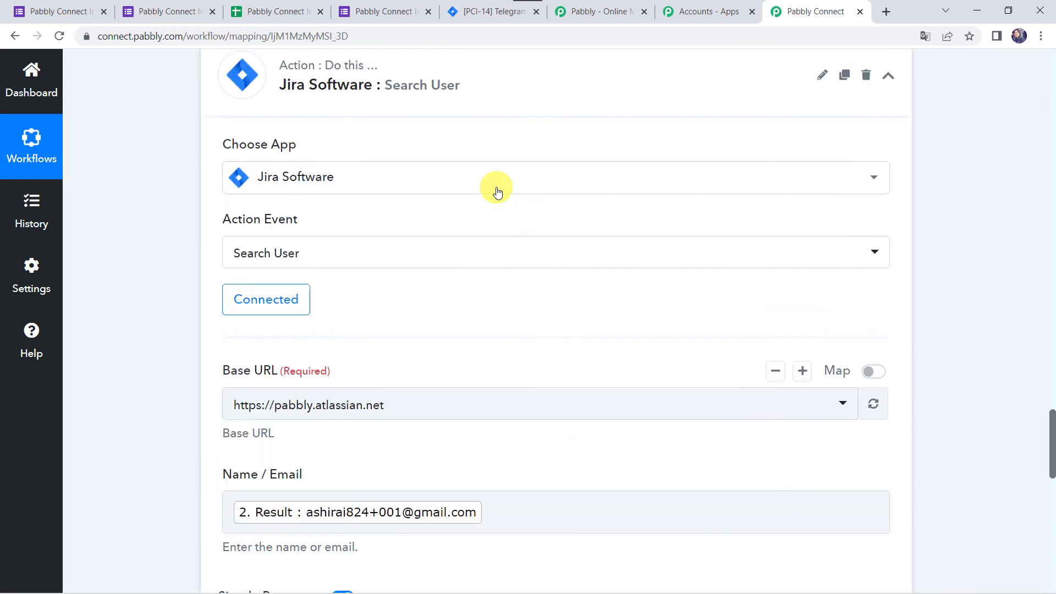
scroll(497, 190, up, 2)
click(509, 328)
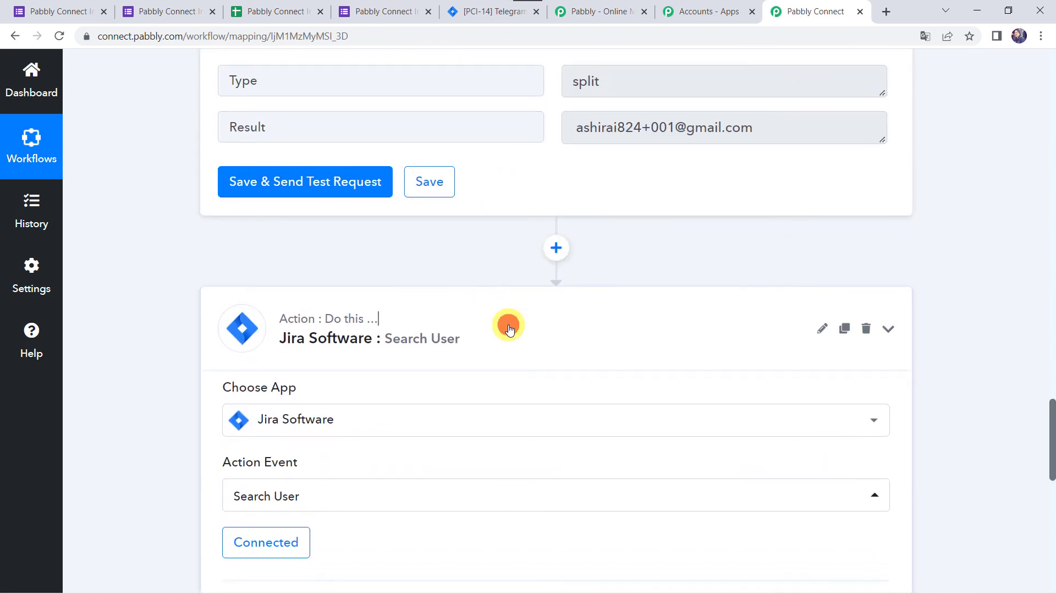
scroll(509, 328, up, 10)
click(572, 337)
scroll(568, 335, up, 10)
click(567, 290)
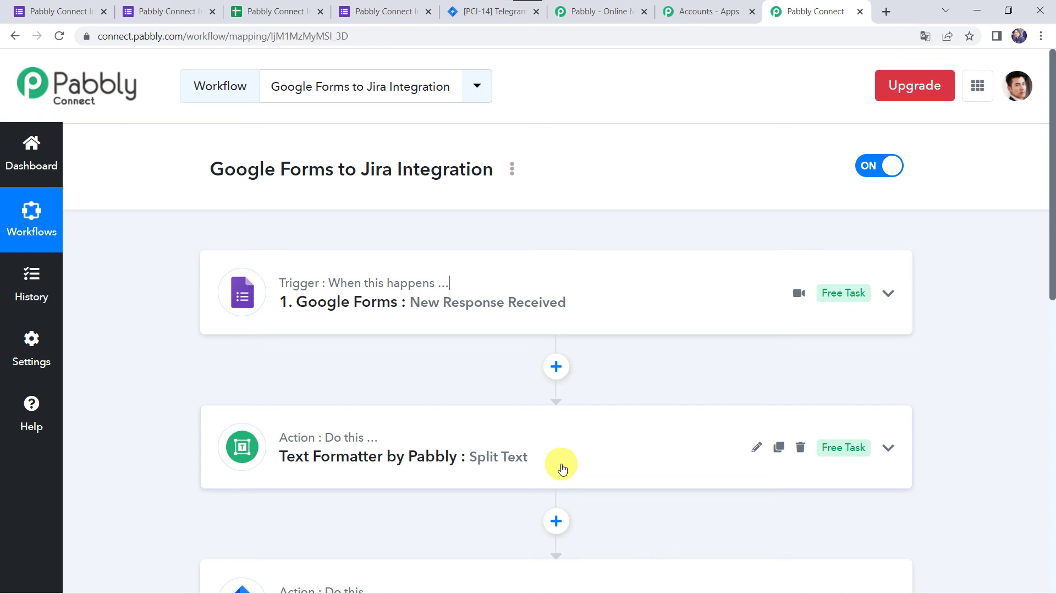
Step: Review the workflow's sequence from the Google Forms trigger through the Jira Create Issue action
scroll(562, 469, down, 2)
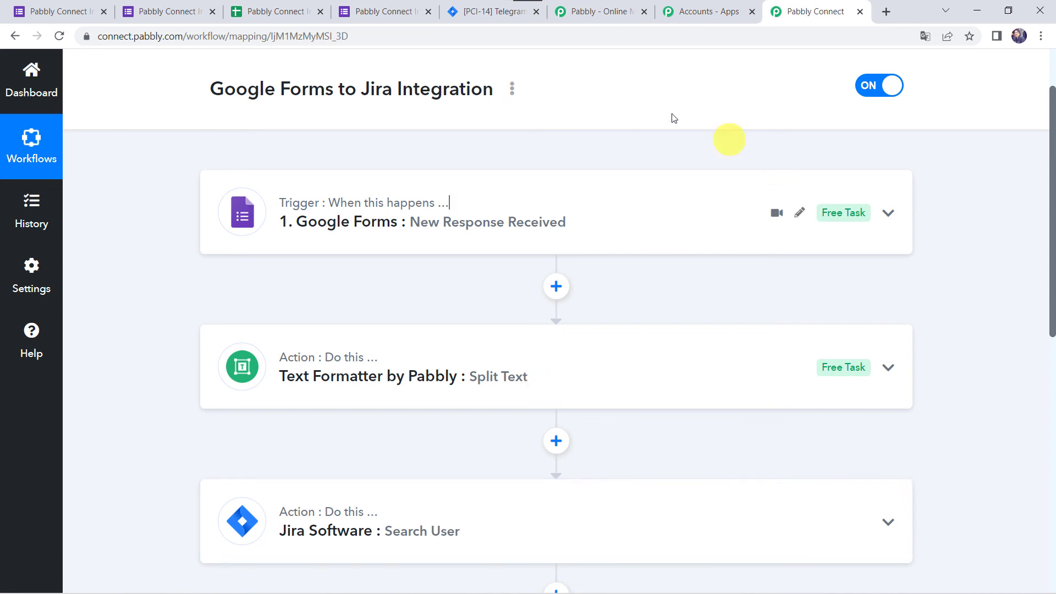
scroll(647, 398, down, 4)
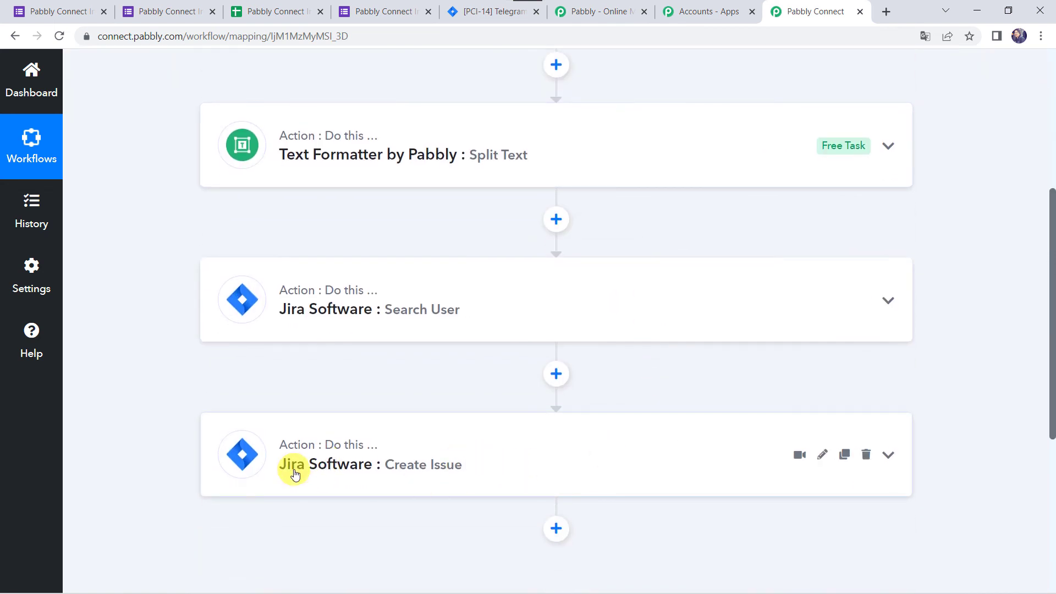
scroll(317, 266, down, 2)
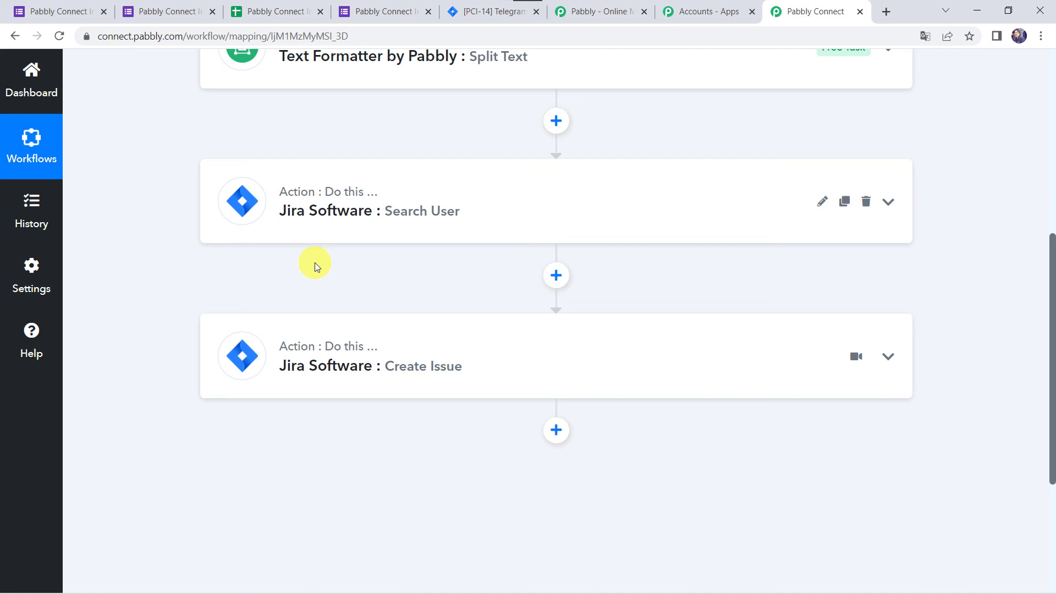
scroll(315, 262, up, 4)
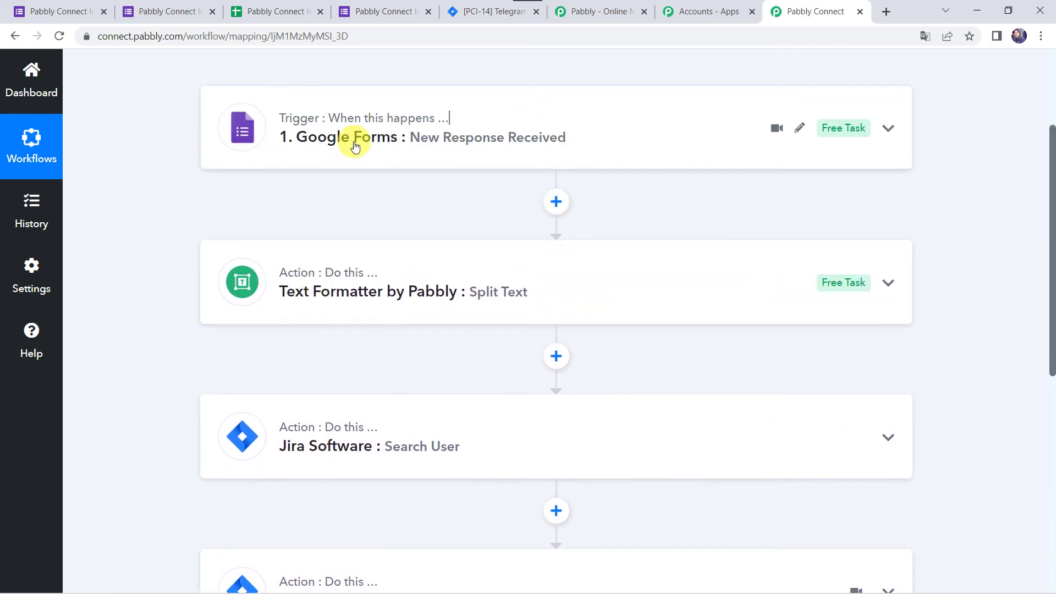
mouse_move(352, 429)
scroll(353, 432, up, 3)
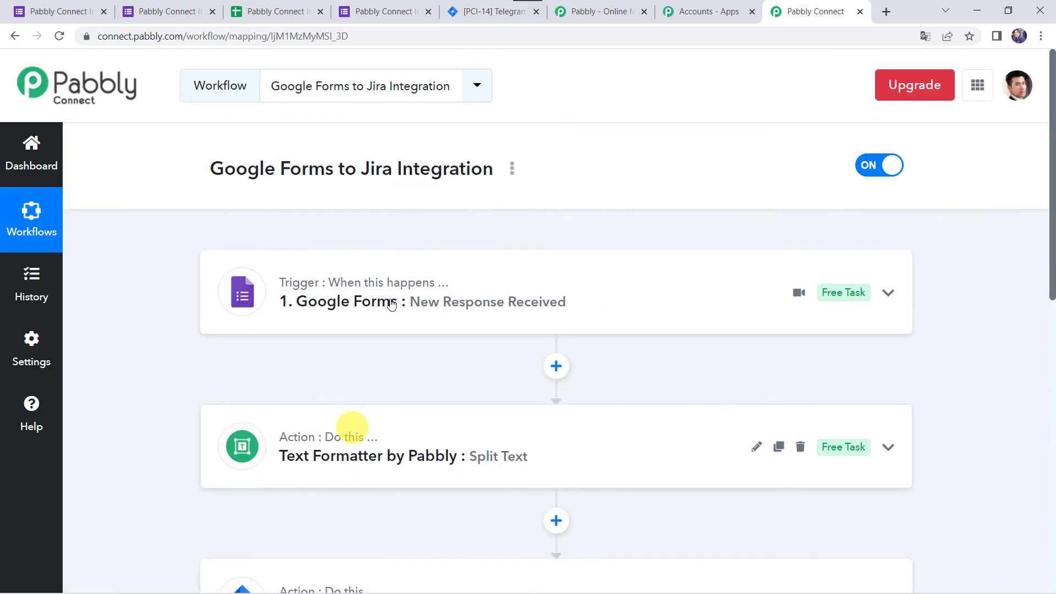